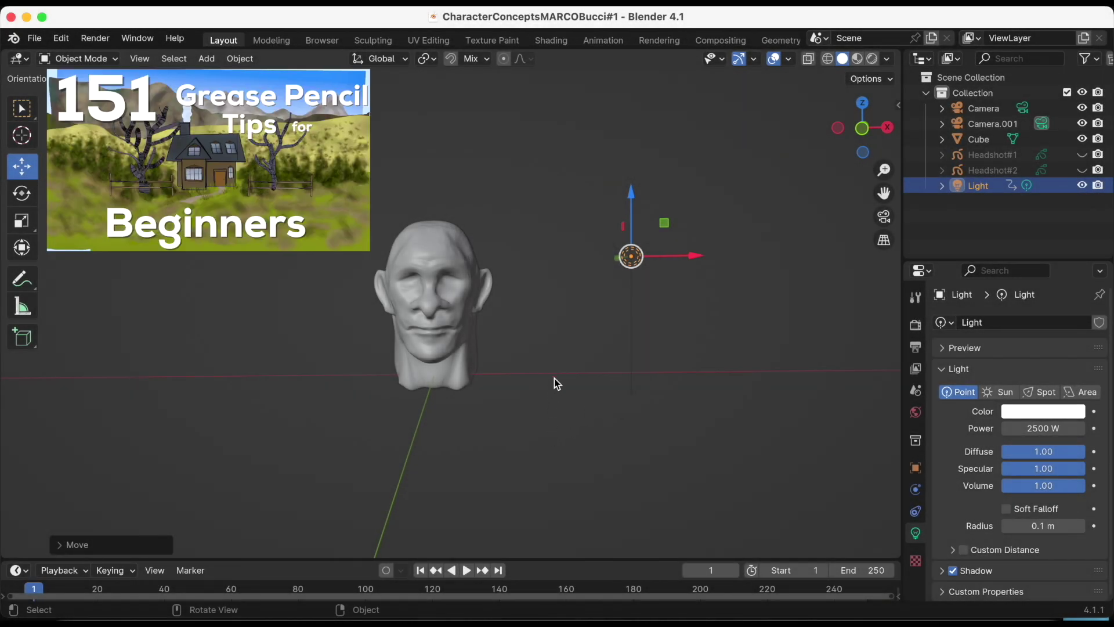
Step: Show the Headshot#1 drawing and view it through the scene camera in Rendered shading
mouse_move(555, 378)
middle_down()
mouse_move(630, 386)
mouse_move(555, 378)
mouse_move(565, 380)
middle_up()
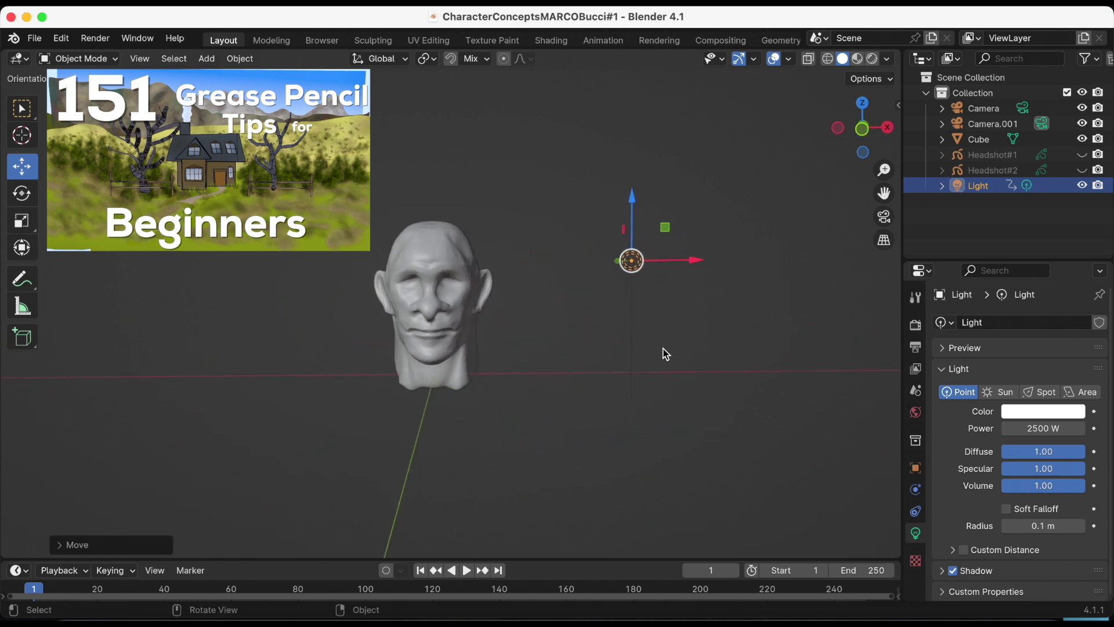
click(1083, 155)
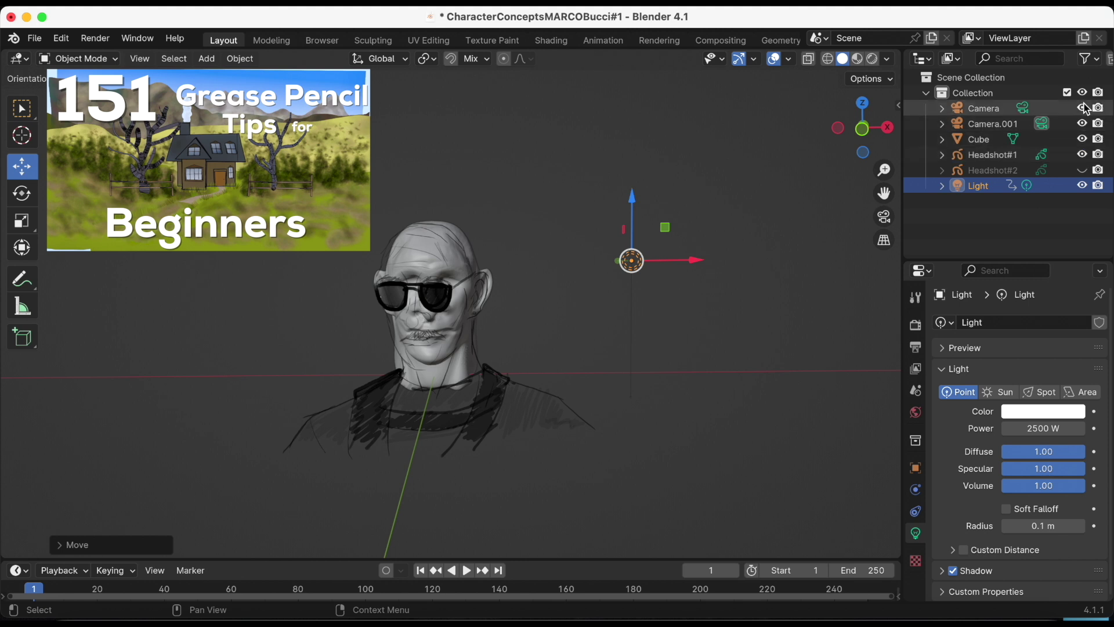
click(885, 219)
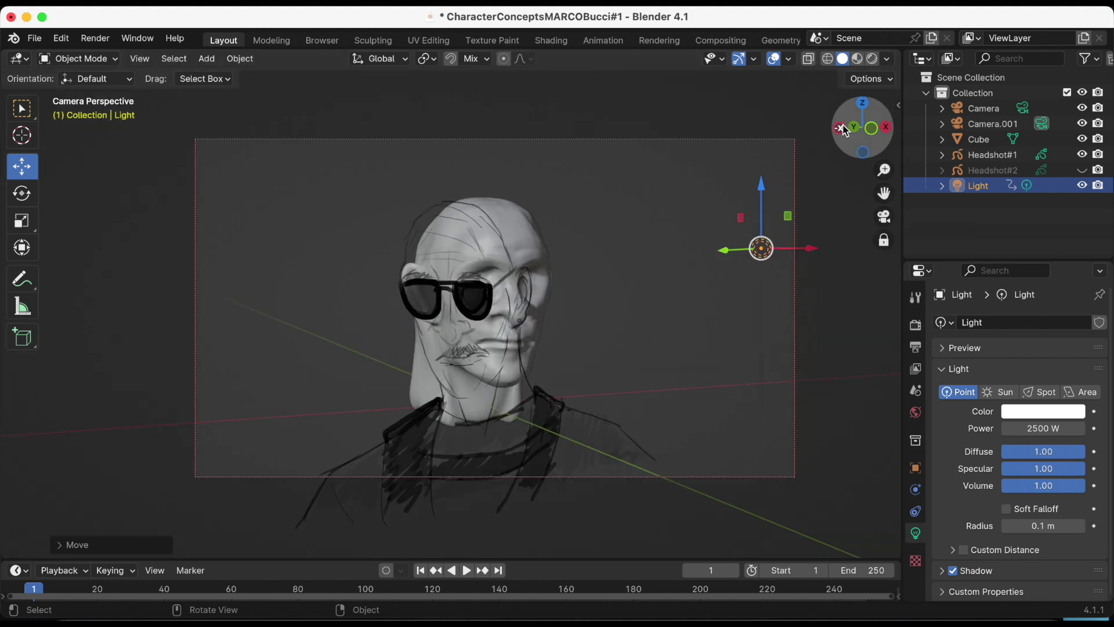
click(872, 64)
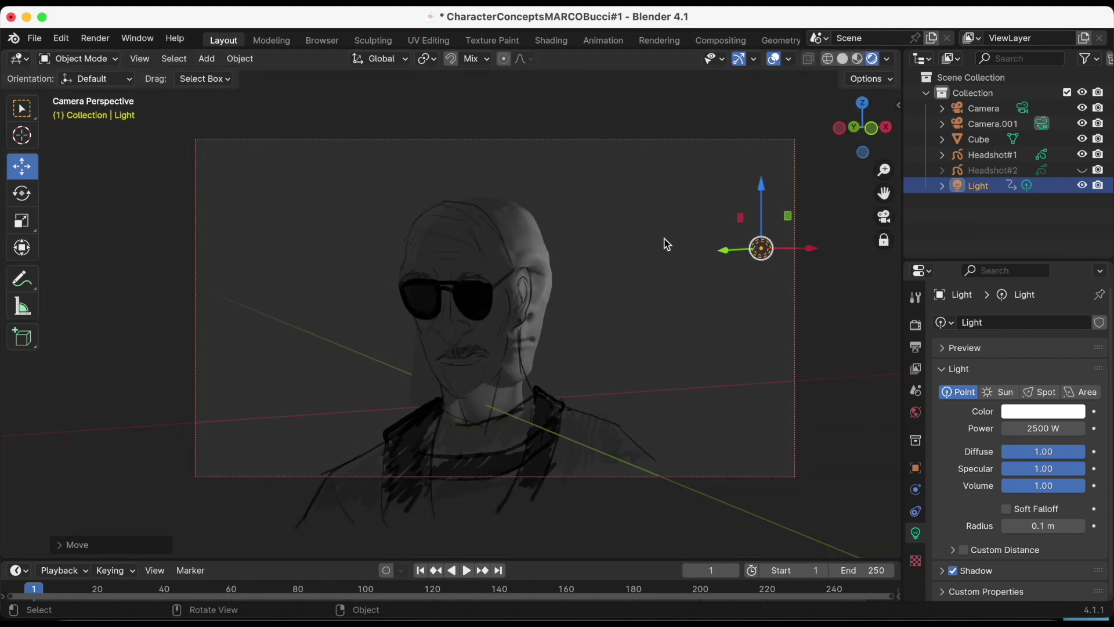
Step: Move the point light along Y, X and Z until it sits left of the head
key(g)
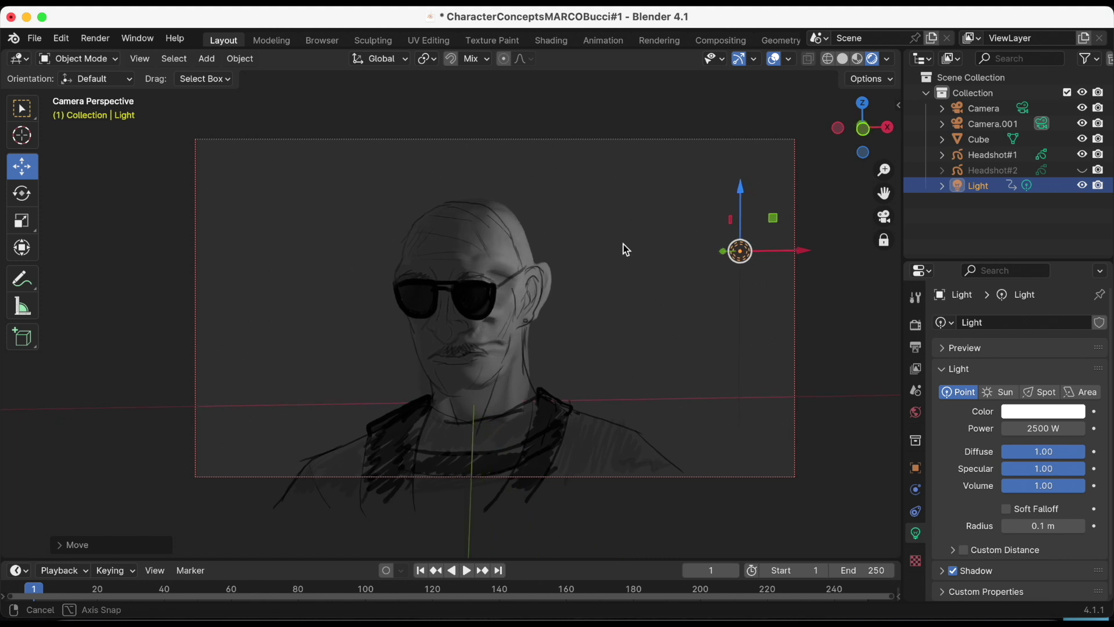
mouse_move(626, 249)
middle_down()
mouse_move(585, 251)
mouse_move(602, 255)
middle_up()
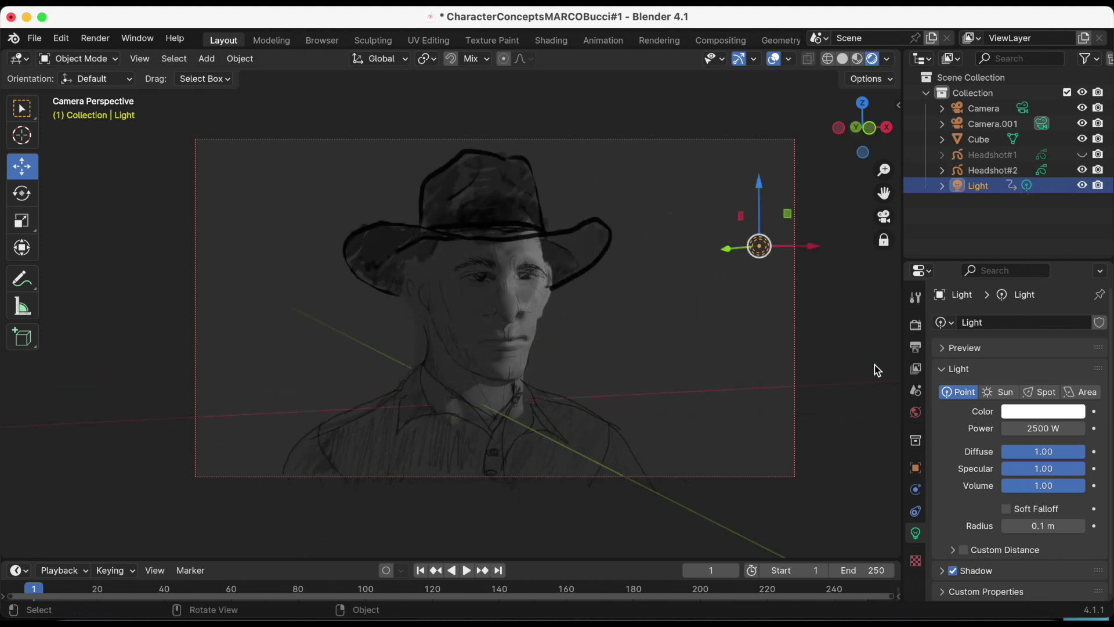
mouse_move(741, 255)
mouse_down()
mouse_move(587, 258)
mouse_move(632, 262)
mouse_up()
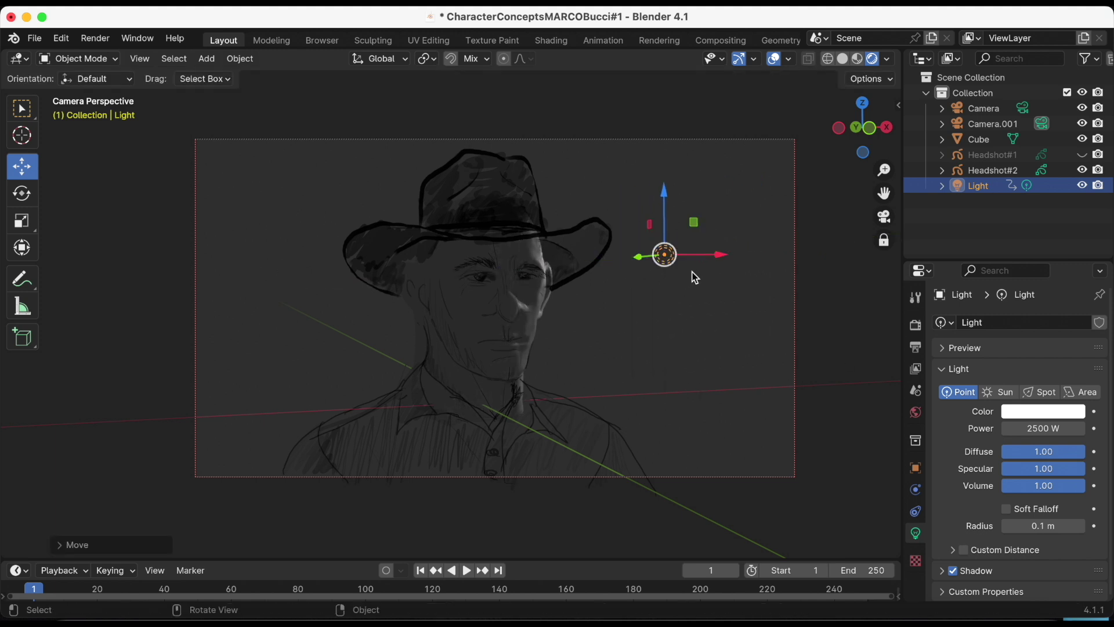
mouse_move(722, 256)
mouse_down()
mouse_move(747, 272)
mouse_move(712, 259)
mouse_up()
drag(676, 206, 683, 260)
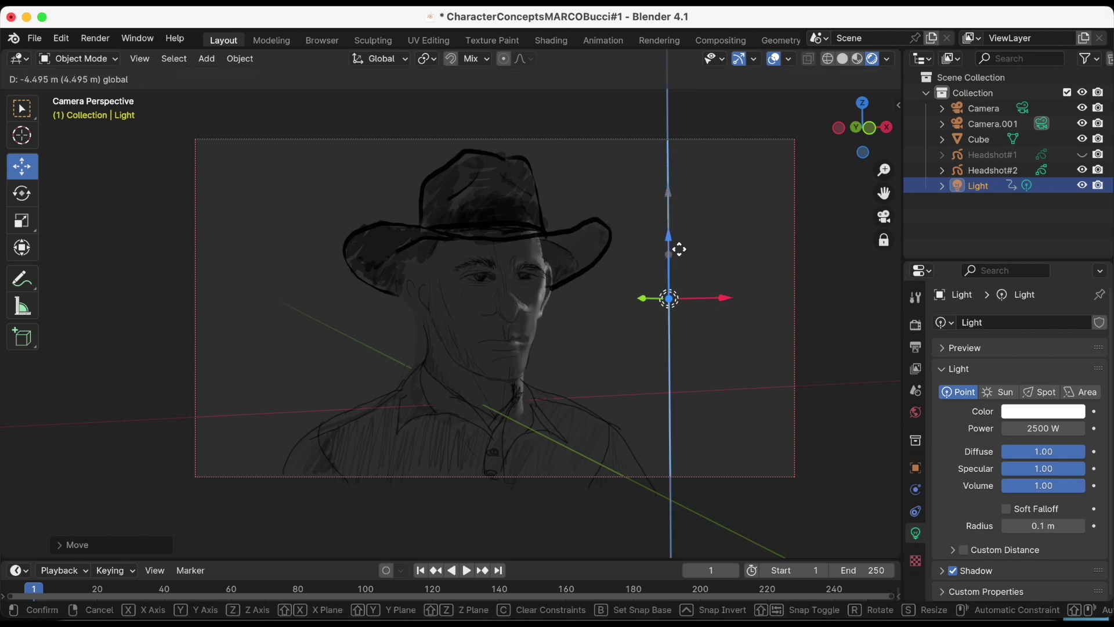
drag(705, 311, 339, 362)
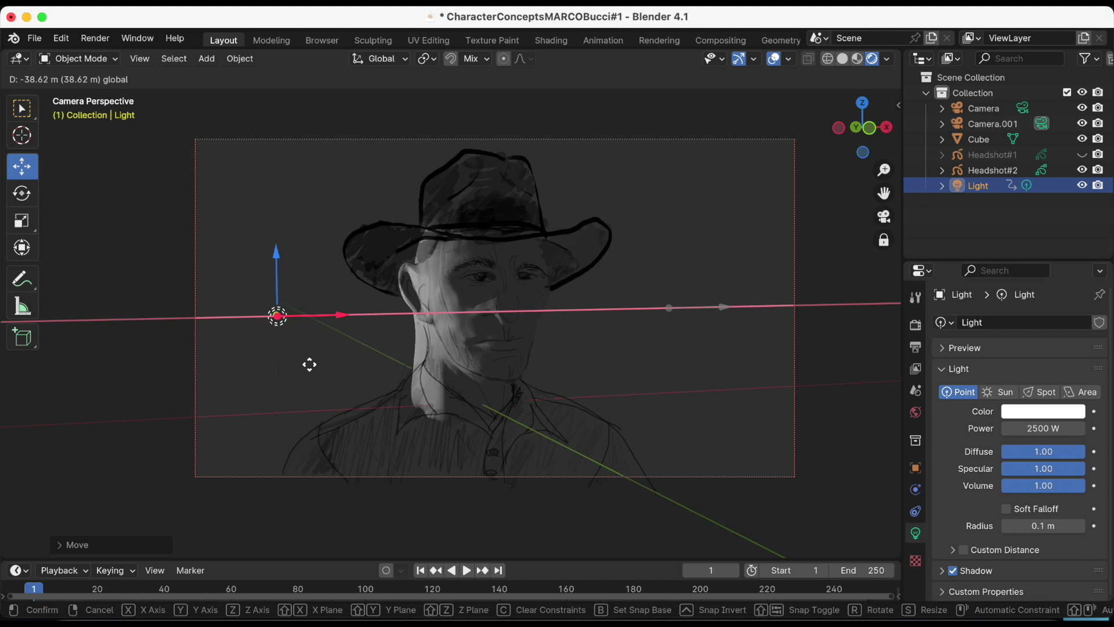
drag(339, 362, 309, 365)
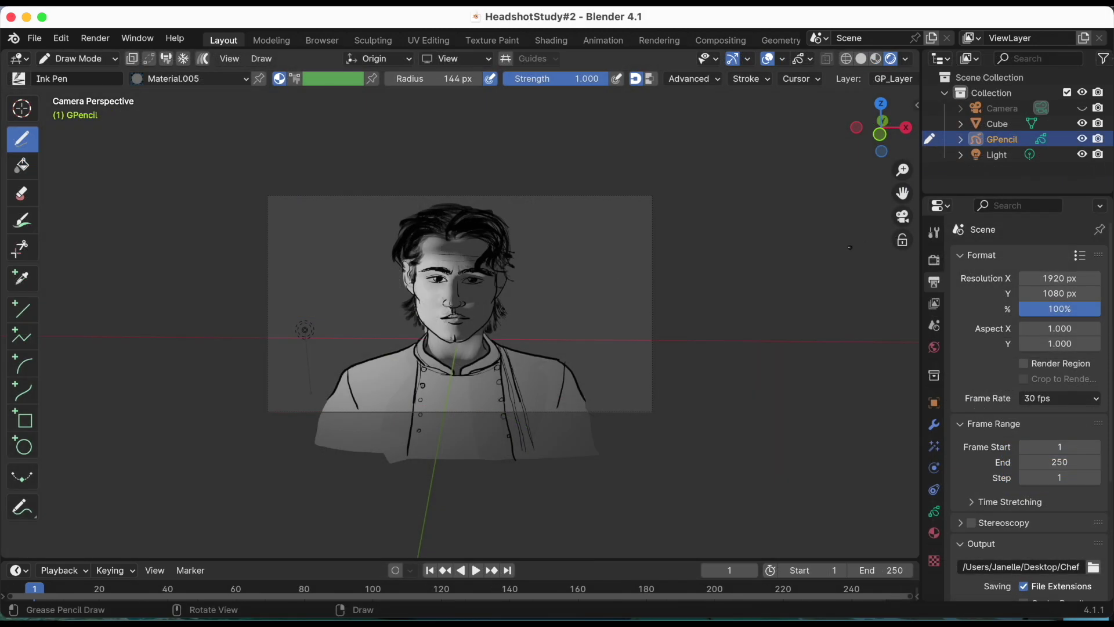
Step: Orbit, zoom and pan around the chef portrait to a frontal view
mouse_move(850, 247)
middle_down()
mouse_move(658, 249)
mouse_move(841, 235)
middle_up()
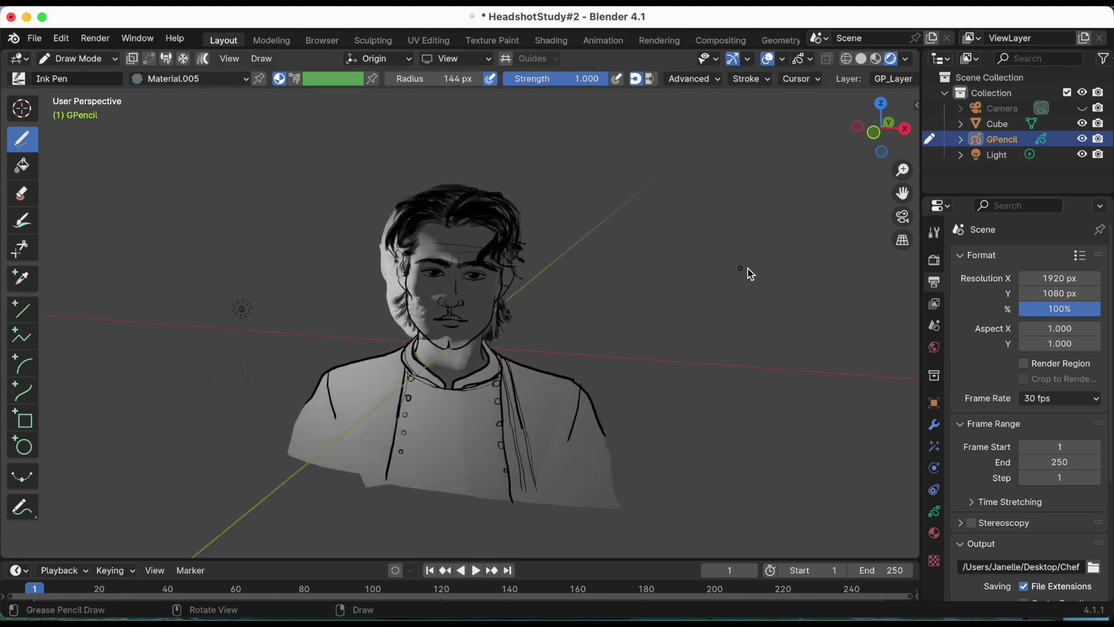
mouse_move(748, 278)
middle_down()
mouse_move(782, 270)
mouse_move(782, 298)
middle_up()
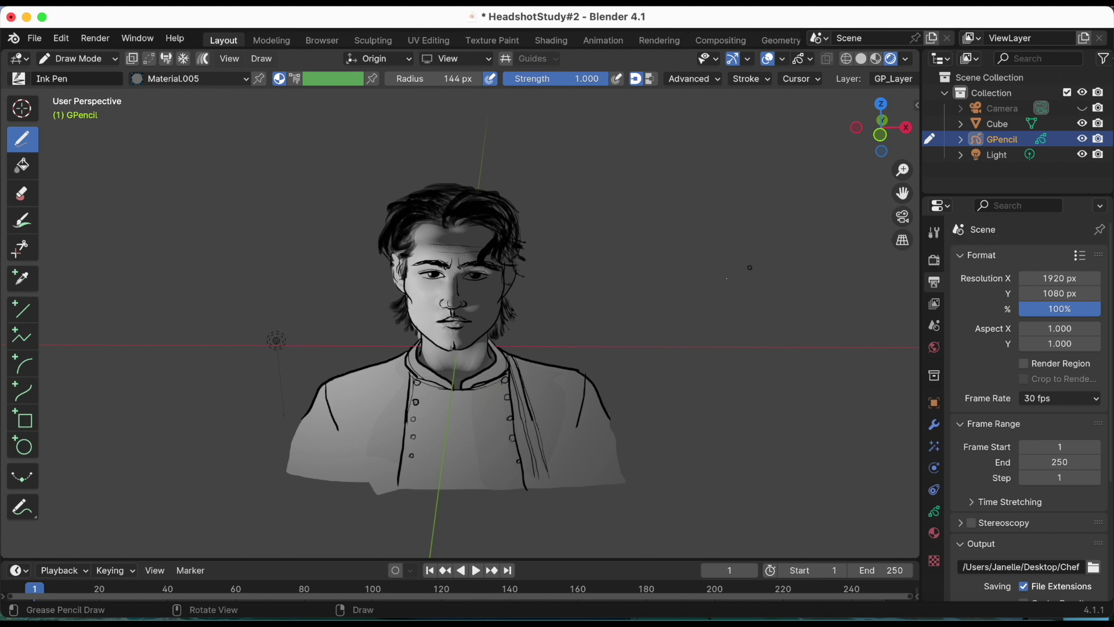
scroll(724, 281, up, 2)
shift+middle_drag(798, 266, 815, 220)
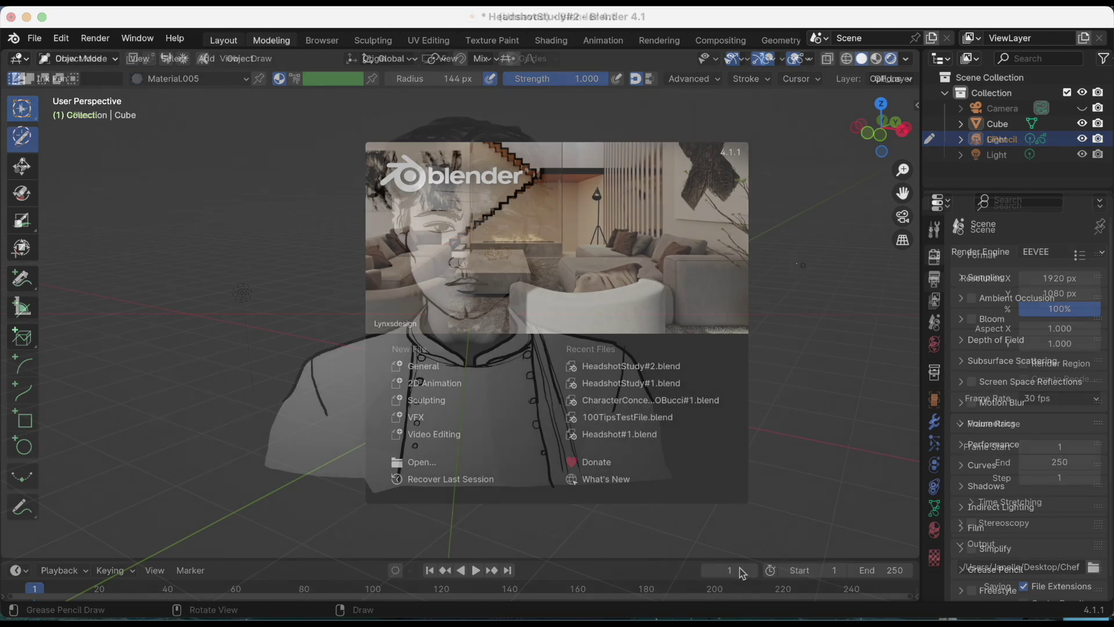
Step: Start a General scene and scale the default cube up four times (S 4)
click(431, 373)
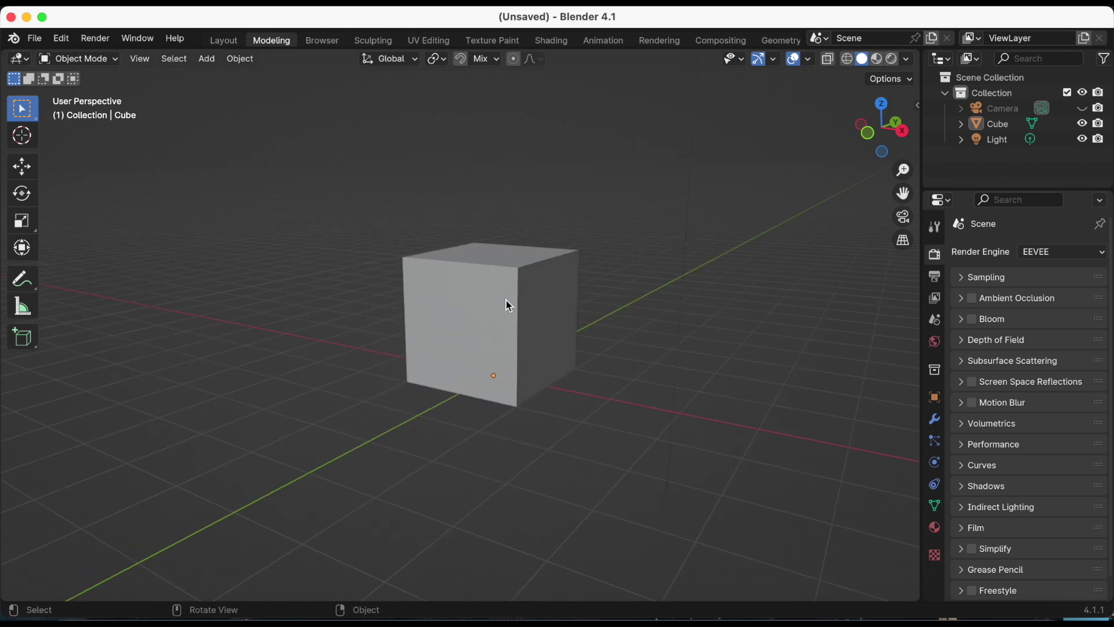
click(547, 338)
scroll(545, 351, down, 2)
scroll(546, 351, down, 1)
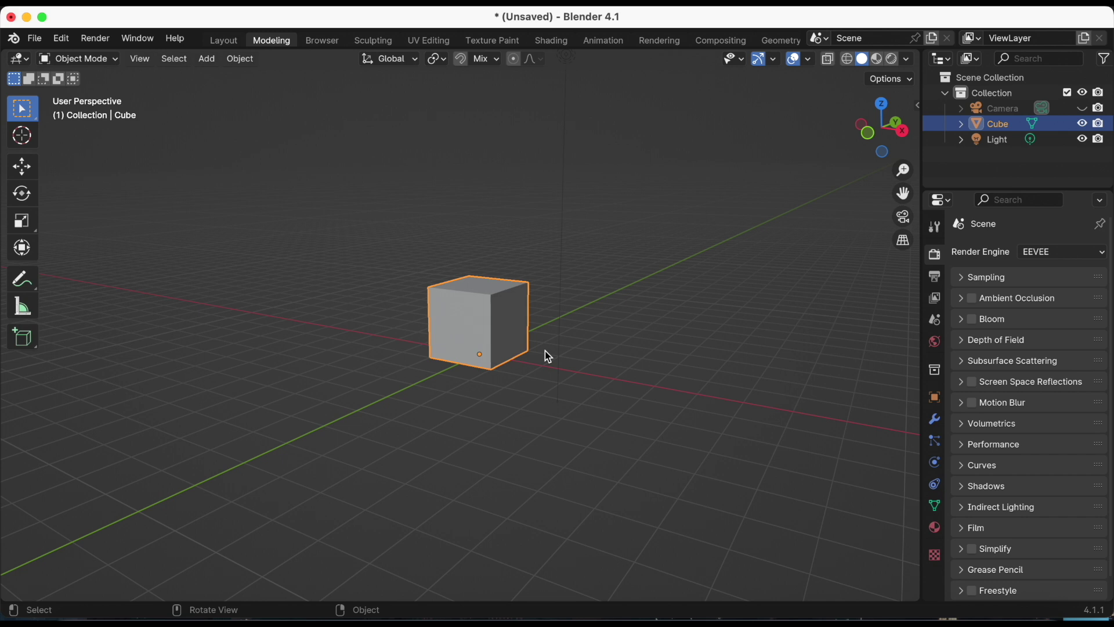
text(s4)
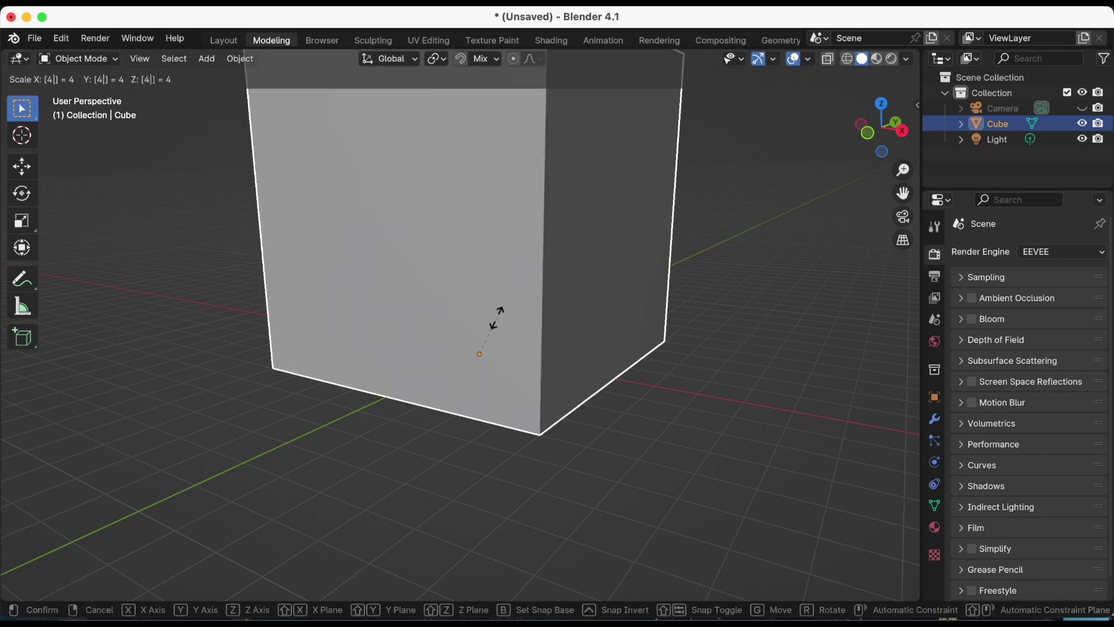
key(Return)
Step: Add a level-2 Subdivision Surface so the cube becomes a smooth sphere
scroll(575, 355, down, 2)
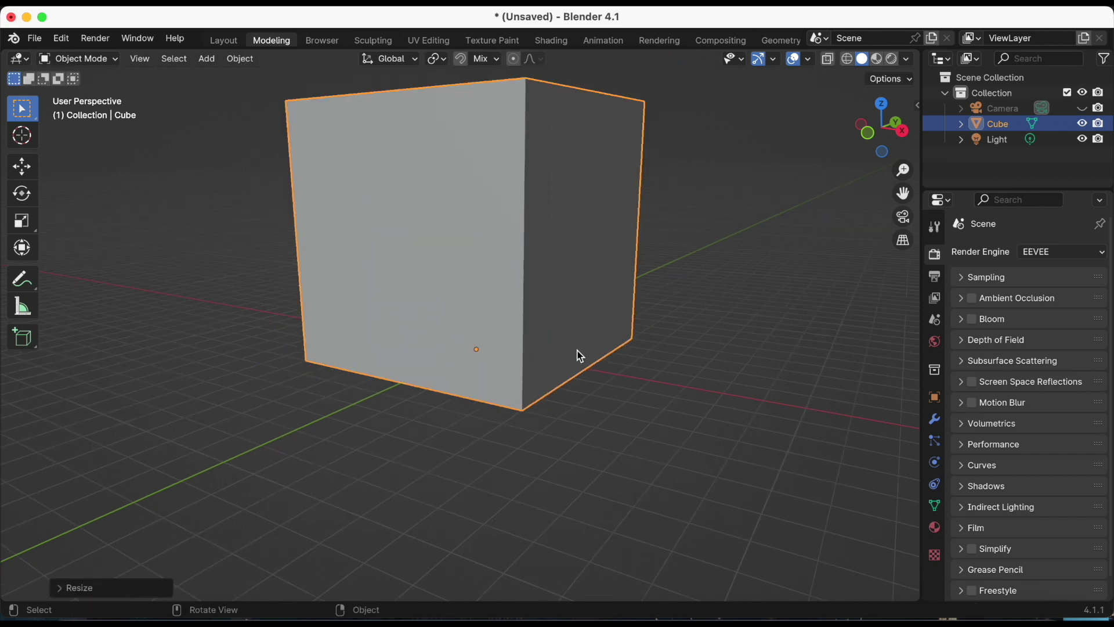
scroll(571, 354, down, 1)
mouse_move(571, 354)
middle_down()
mouse_move(598, 440)
mouse_move(581, 341)
mouse_move(553, 360)
mouse_move(566, 360)
middle_up()
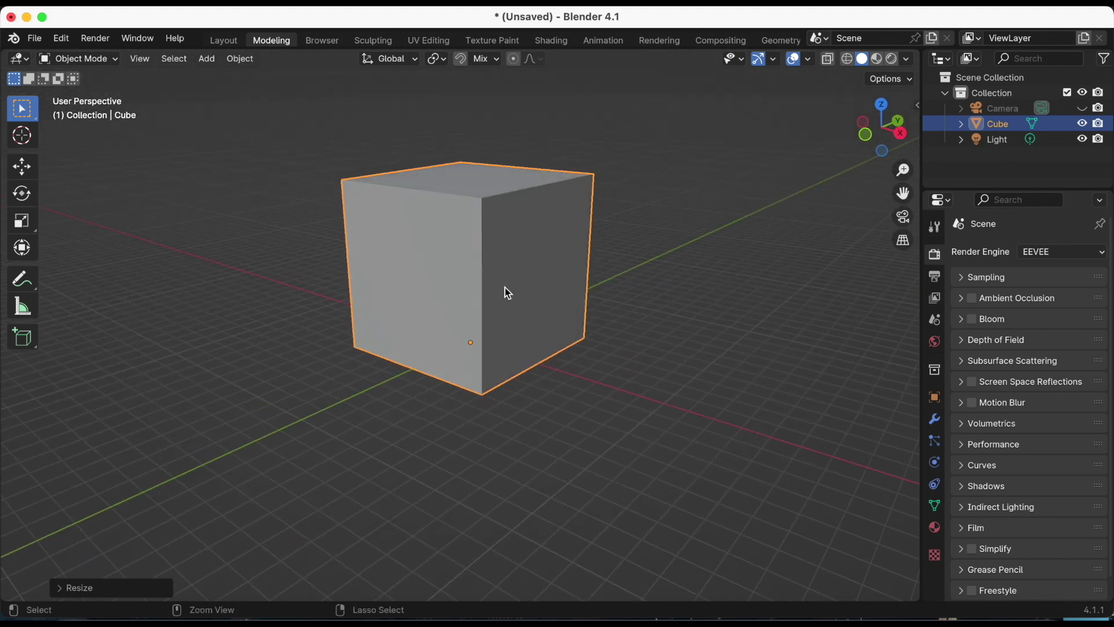
key(ctrl+2)
scroll(510, 306, up, 2)
scroll(509, 308, down, 1)
Step: Set the sphere's origin to its geometry
scroll(552, 301, down, 1)
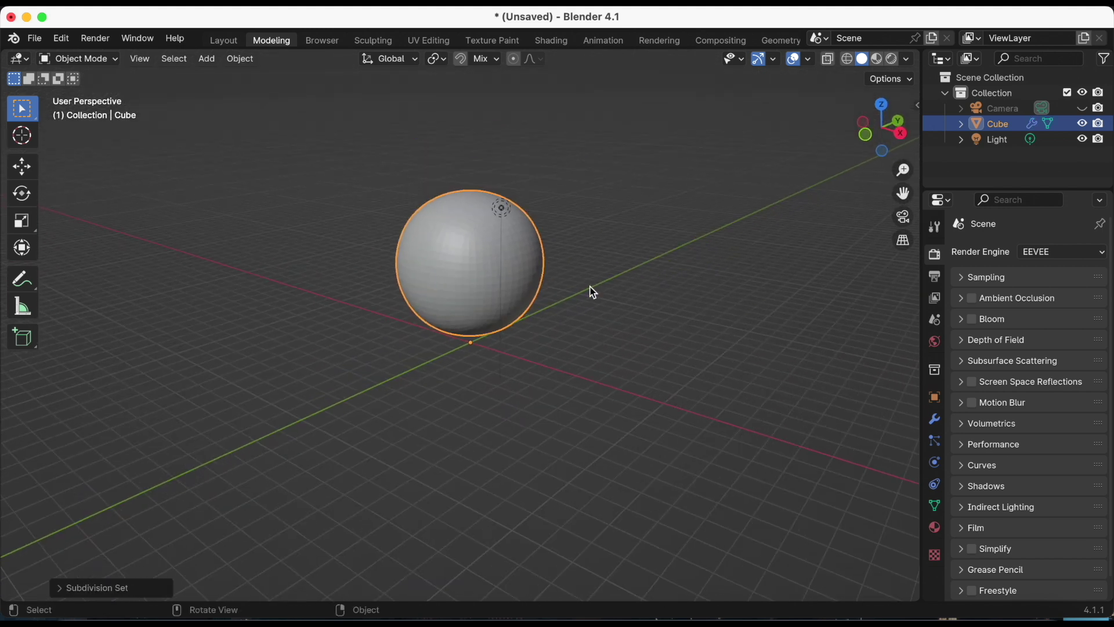
drag(903, 193, 895, 273)
mouse_move(636, 257)
middle_down()
mouse_move(667, 194)
mouse_move(652, 241)
middle_up()
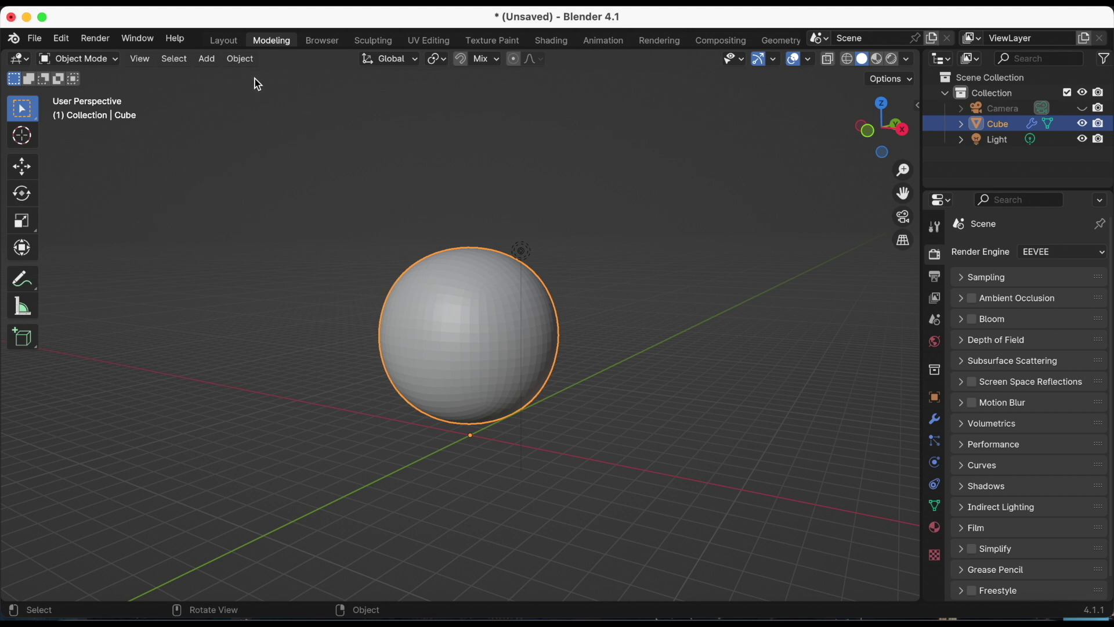
click(243, 60)
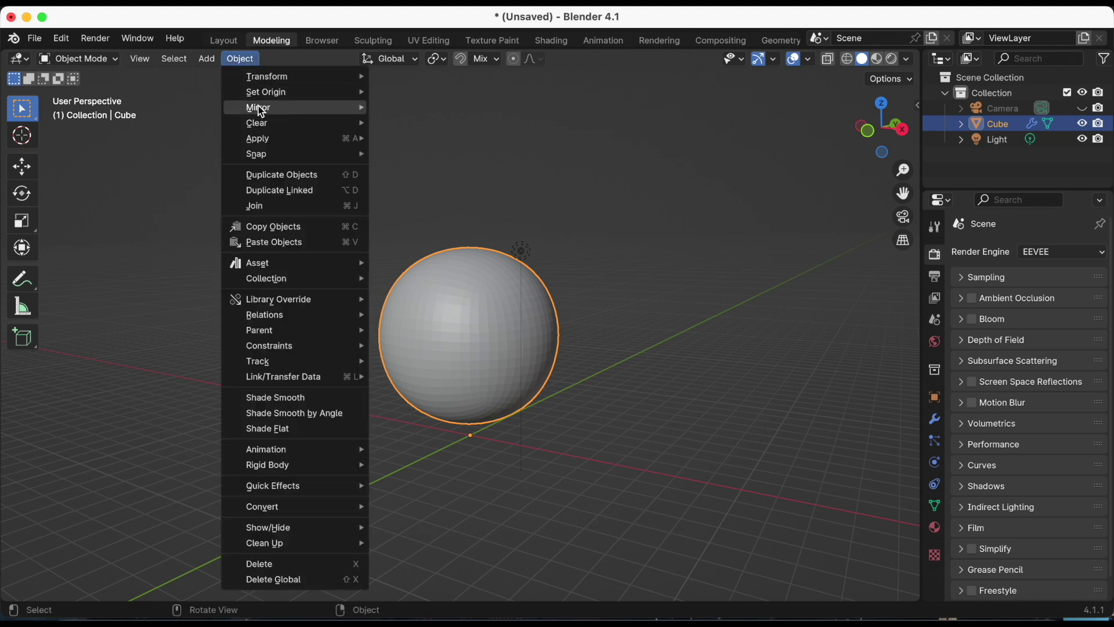
mouse_move(266, 92)
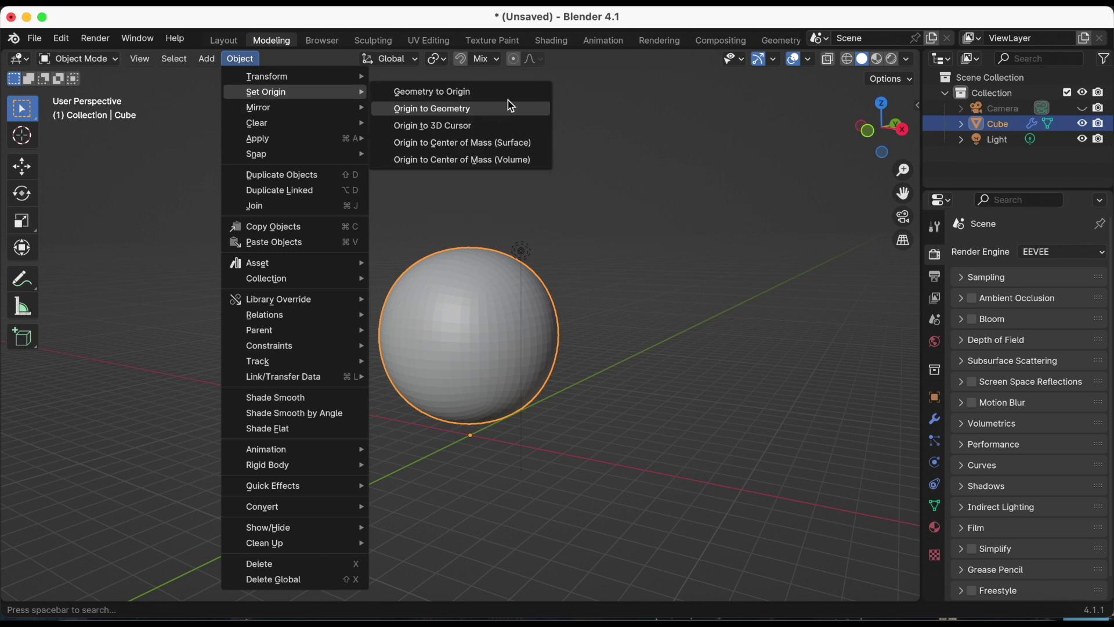
click(476, 93)
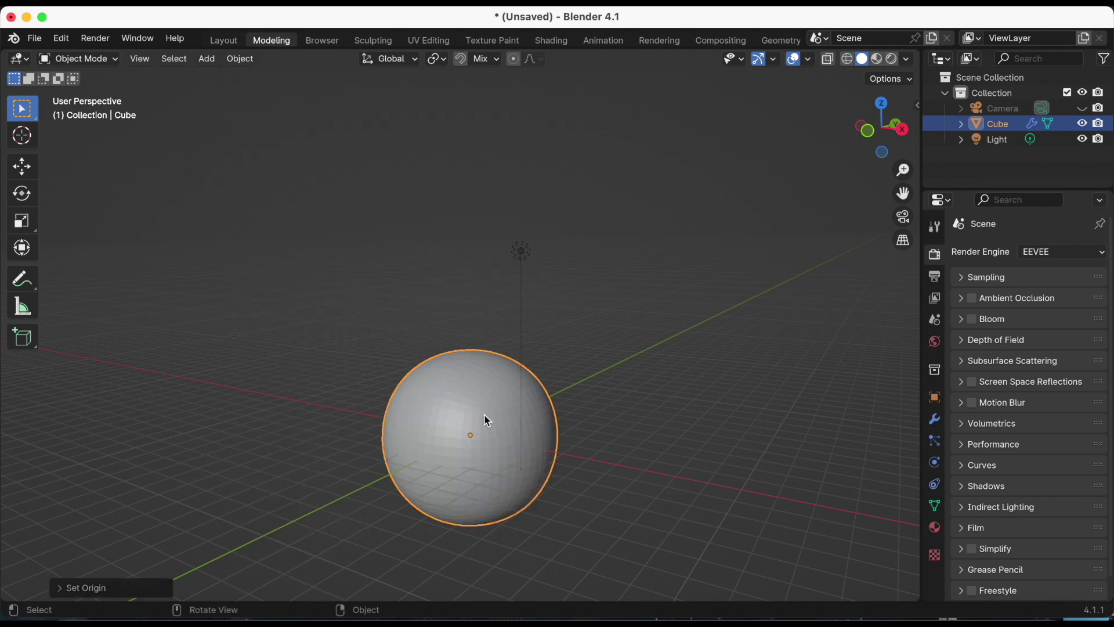
Step: Apply the Subdivision Surface modifier to make it permanent
middle_drag(487, 420, 701, 267)
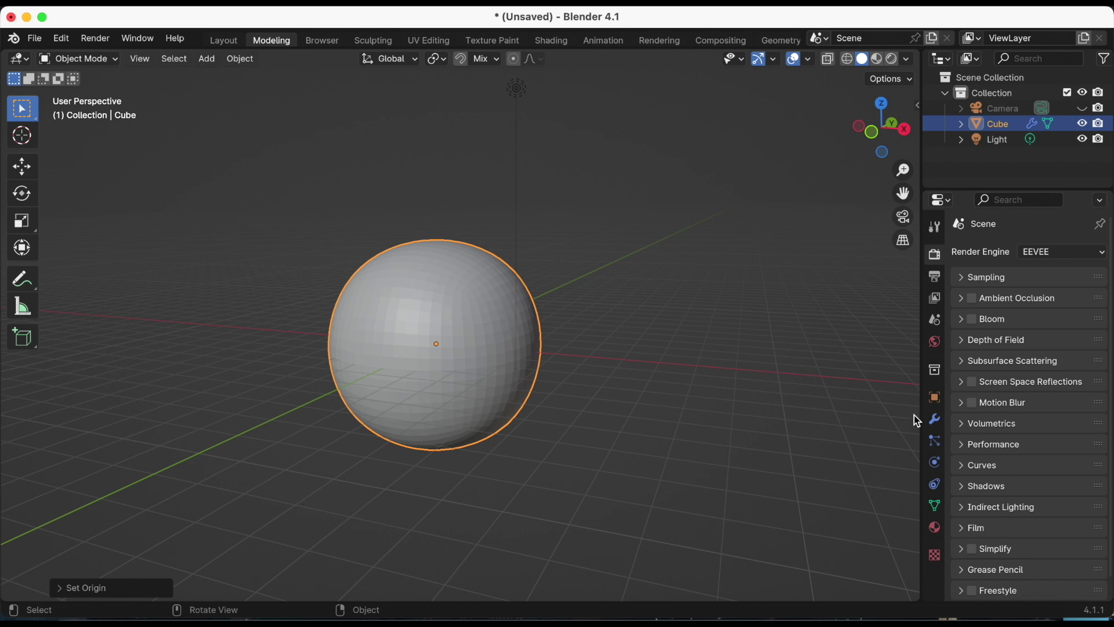
click(934, 420)
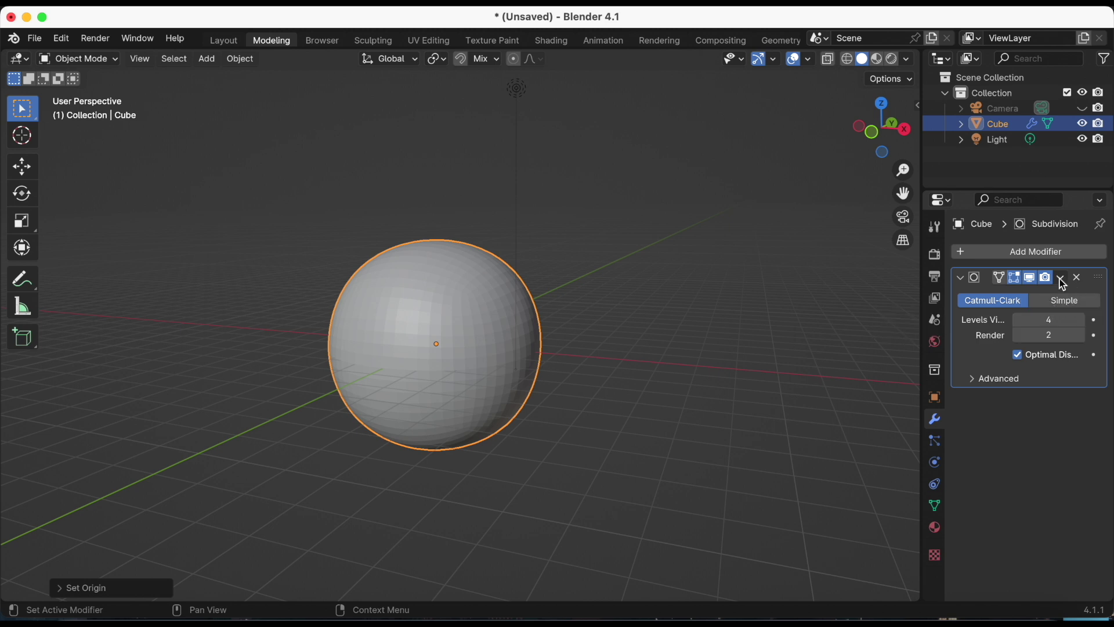
click(1061, 278)
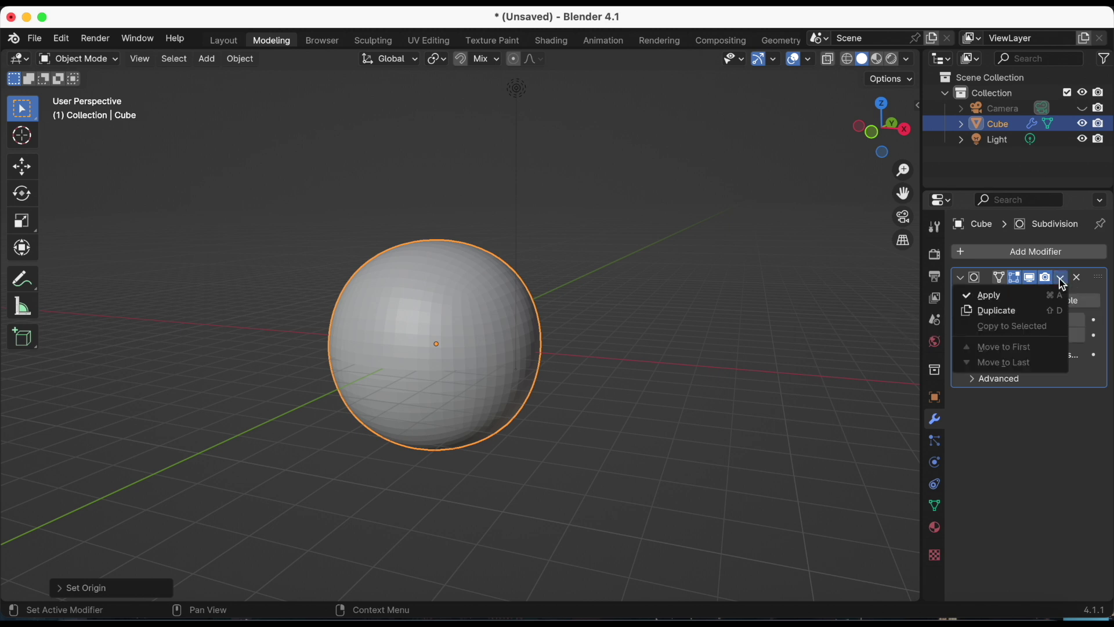
click(996, 298)
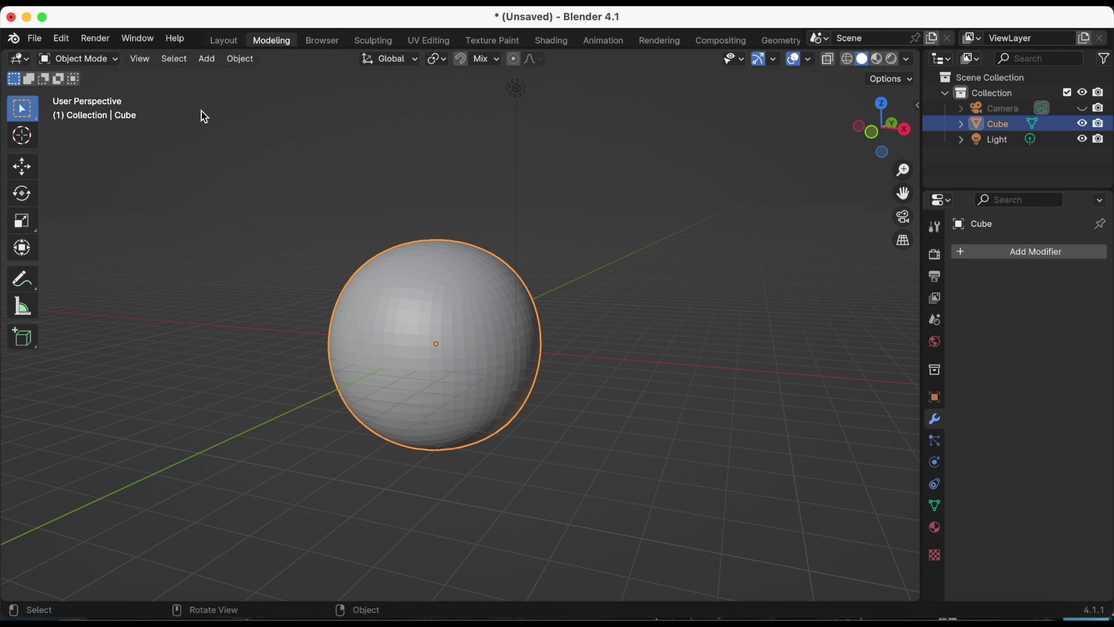
Step: Apply all transforms to the sphere and switch to the Sculpting workspace
click(176, 60)
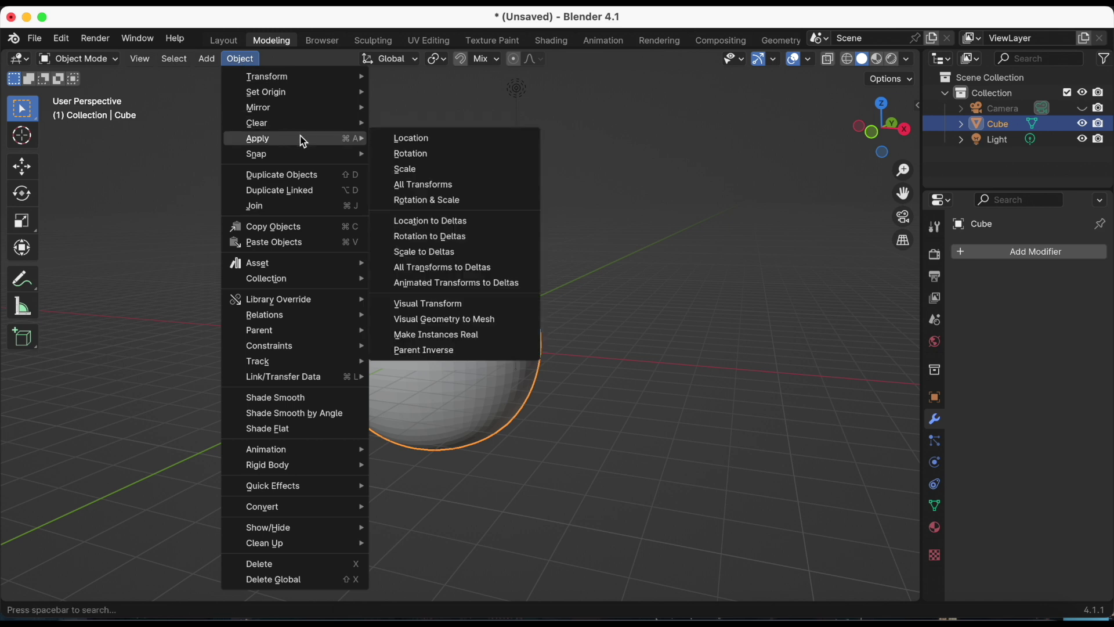
mouse_move(258, 138)
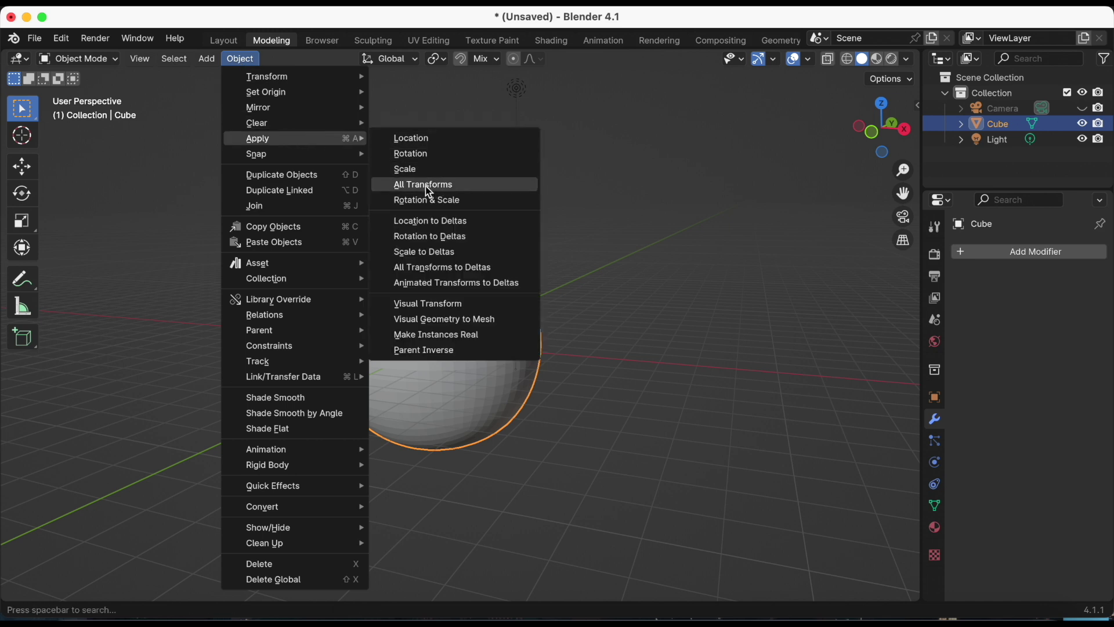
click(411, 185)
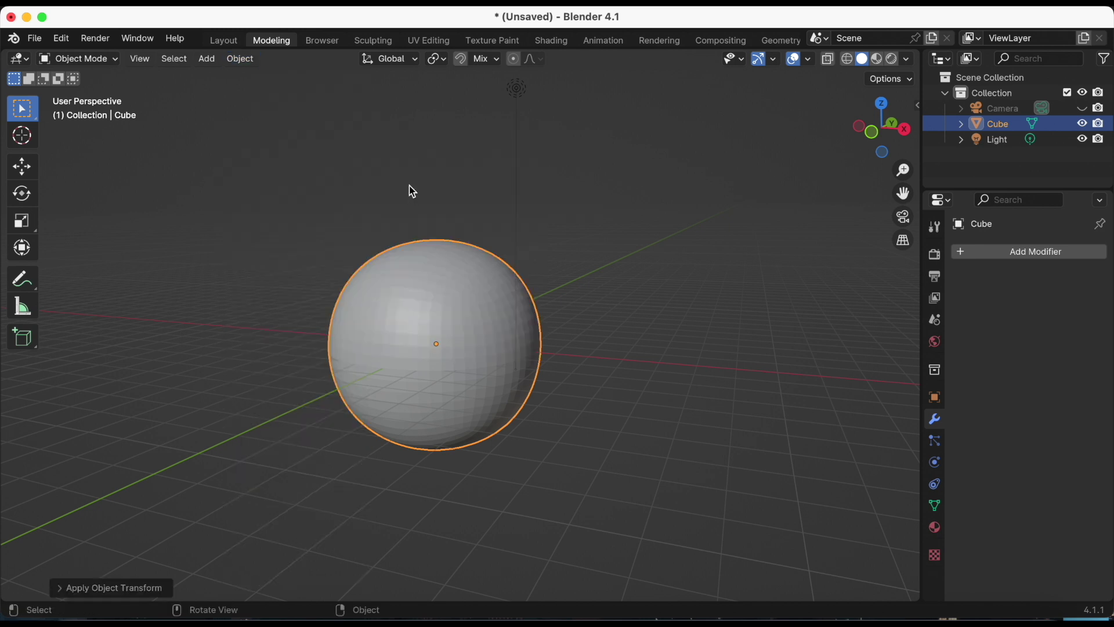
middle_drag(428, 238, 458, 262)
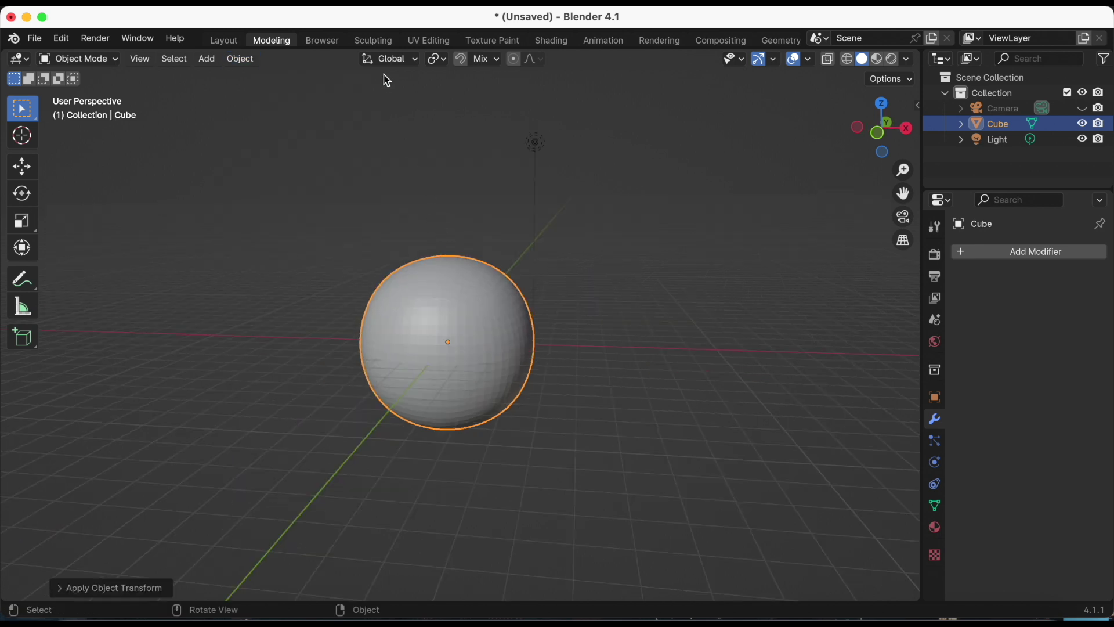
click(379, 43)
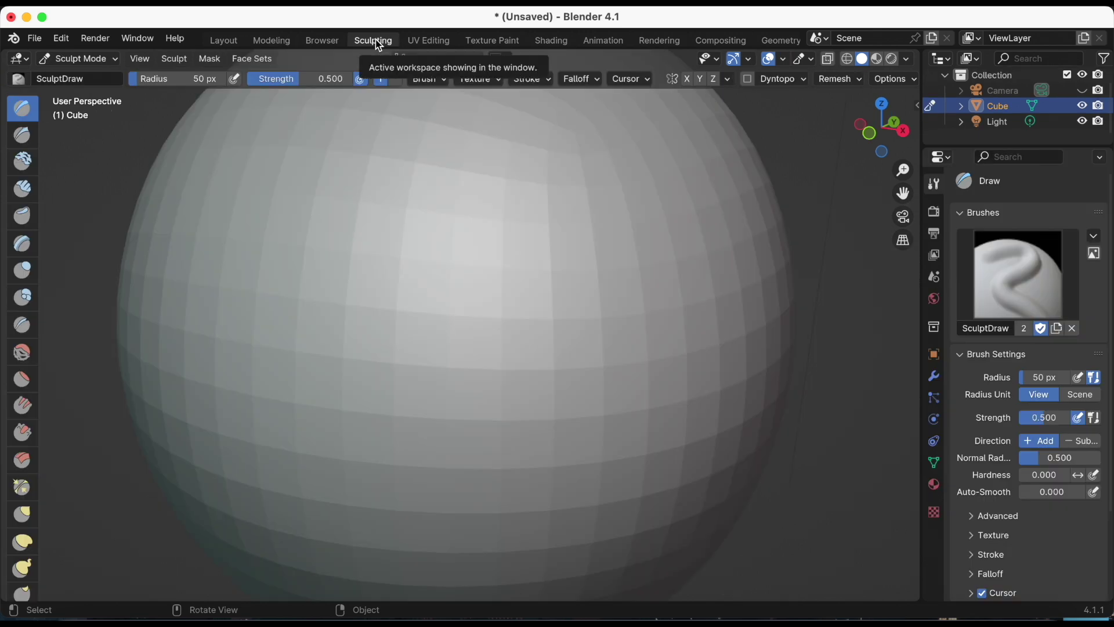
Step: Zoom out and enlarge the sculpt brush radius to about 190 px
scroll(521, 358, down, 1)
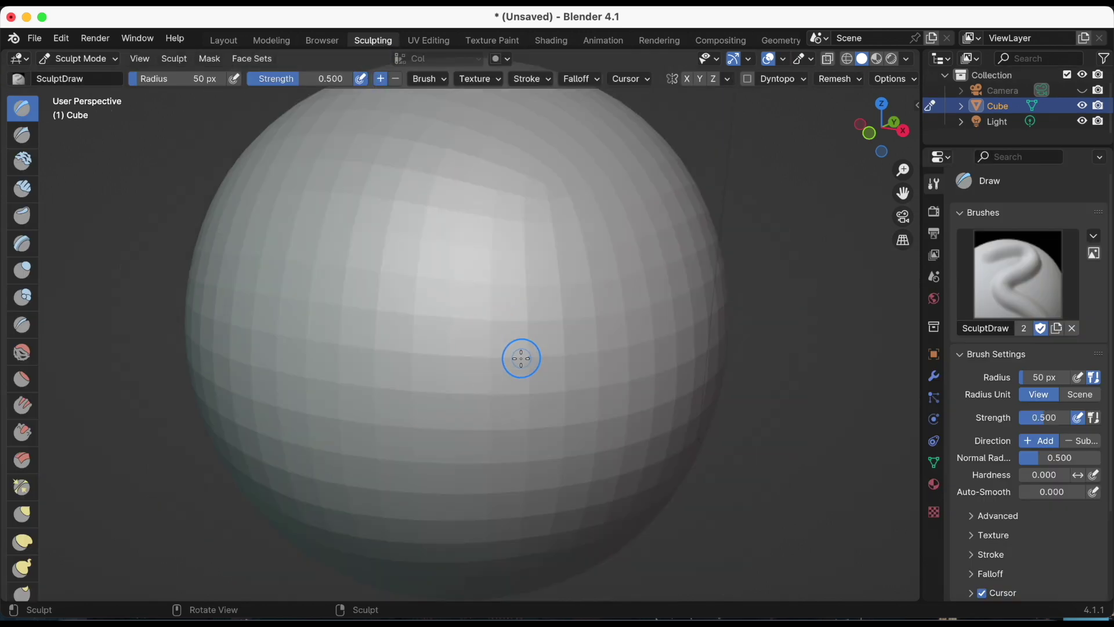
scroll(521, 358, down, 1)
scroll(521, 356, down, 1)
scroll(520, 354, down, 1)
scroll(518, 351, down, 1)
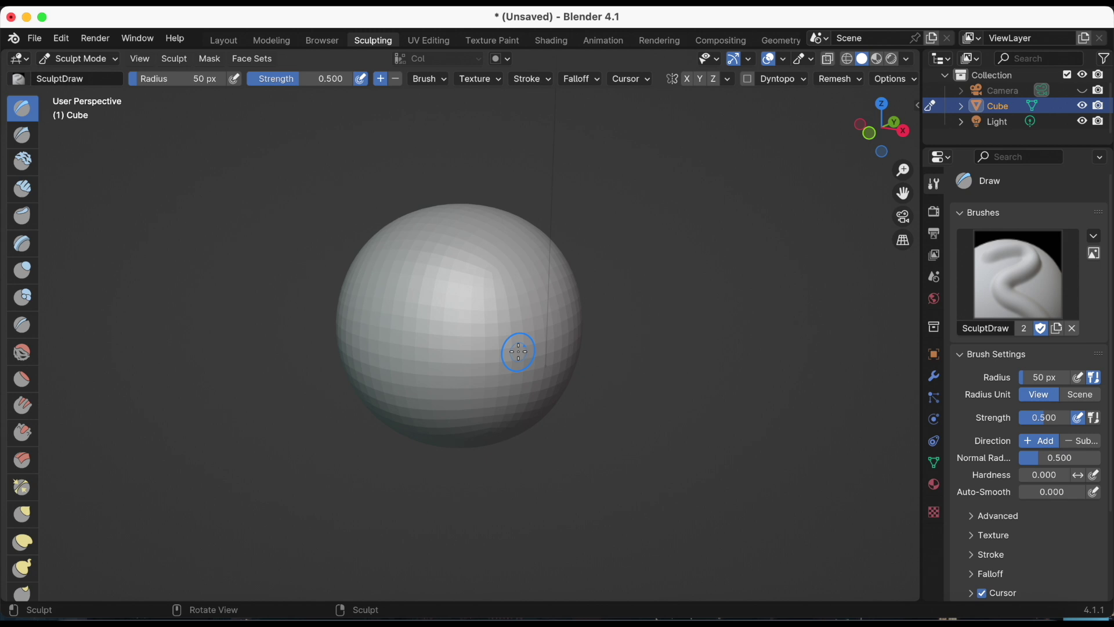
scroll(518, 352, up, 2)
scroll(517, 351, down, 1)
scroll(517, 350, down, 1)
scroll(498, 354, up, 1)
key(bracketright)
key(bracketright)
key(bracketright)
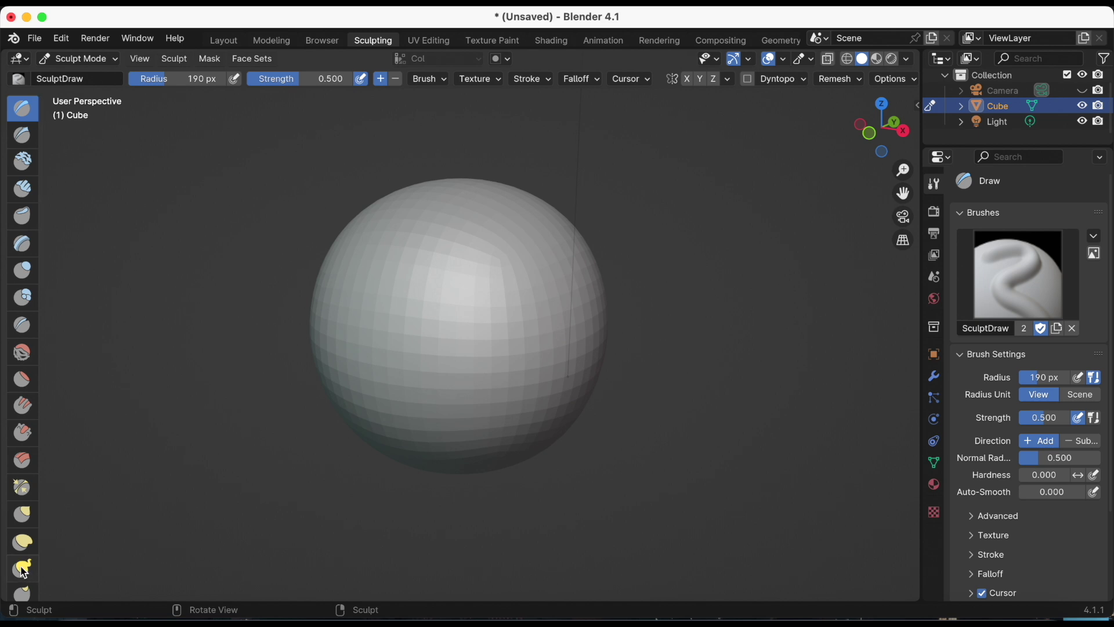
Step: Pick Snake Hook, undo its trial grooves, and enable X-axis mirror symmetry
click(23, 569)
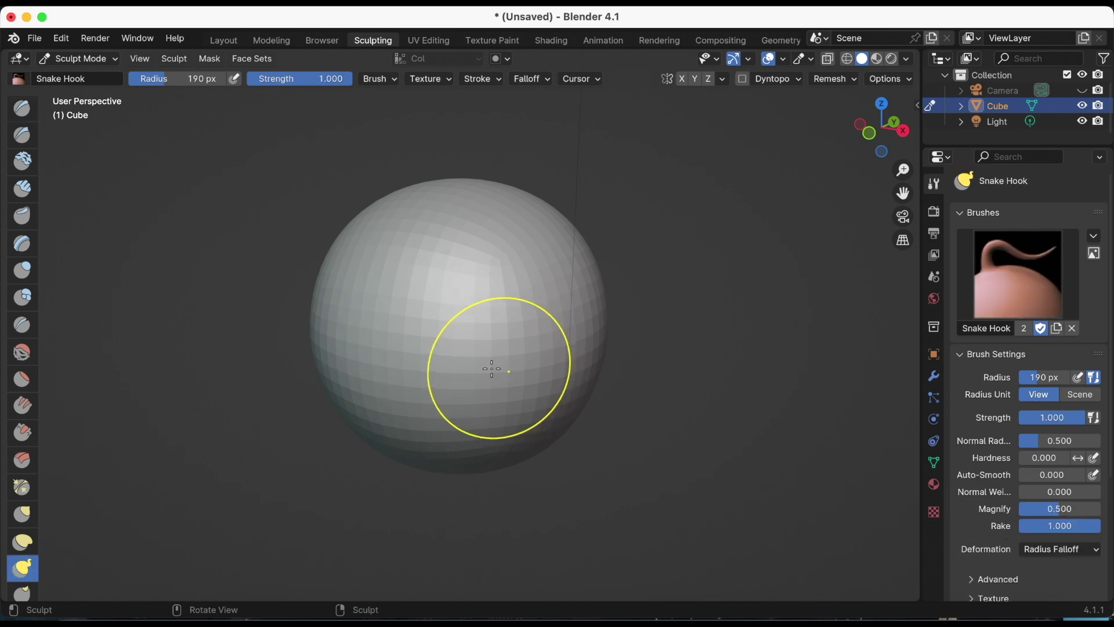
drag(393, 298, 371, 418)
mouse_move(435, 385)
mouse_down()
mouse_move(437, 433)
mouse_move(418, 445)
mouse_up()
mouse_move(459, 395)
mouse_down()
mouse_move(466, 408)
mouse_move(433, 304)
mouse_up()
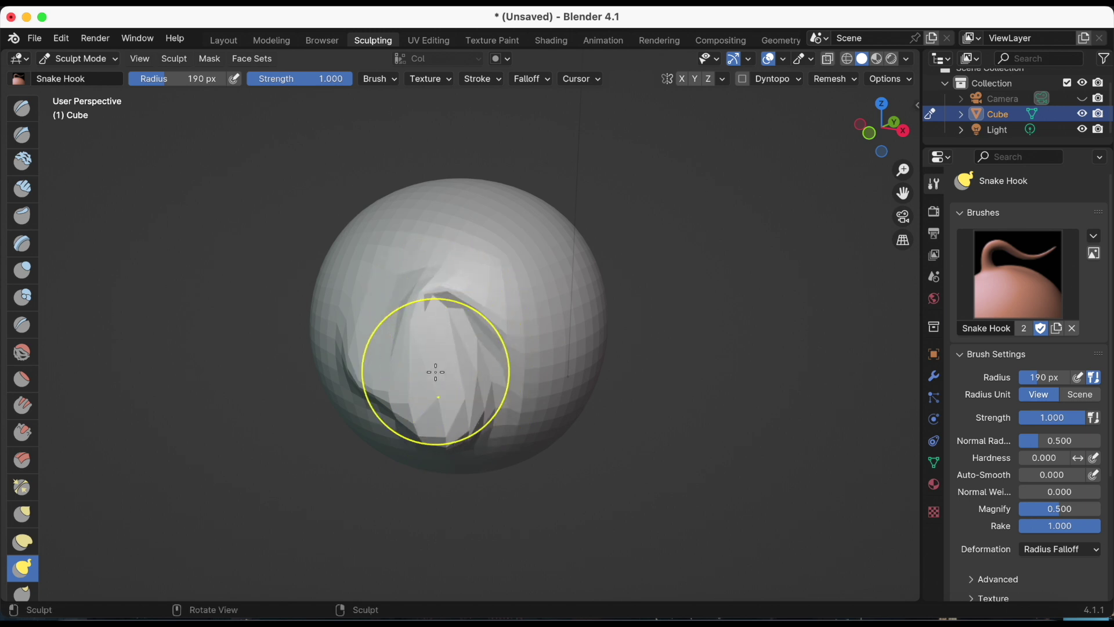
key(ctrl+z)
key(ctrl+z)
key(ctrl+z)
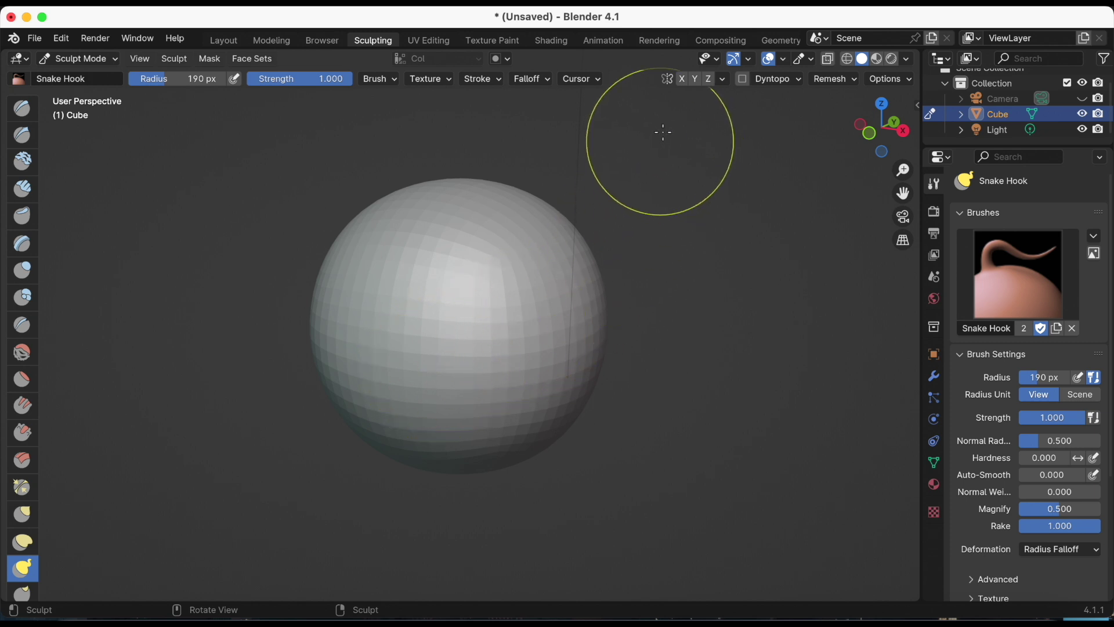
click(684, 80)
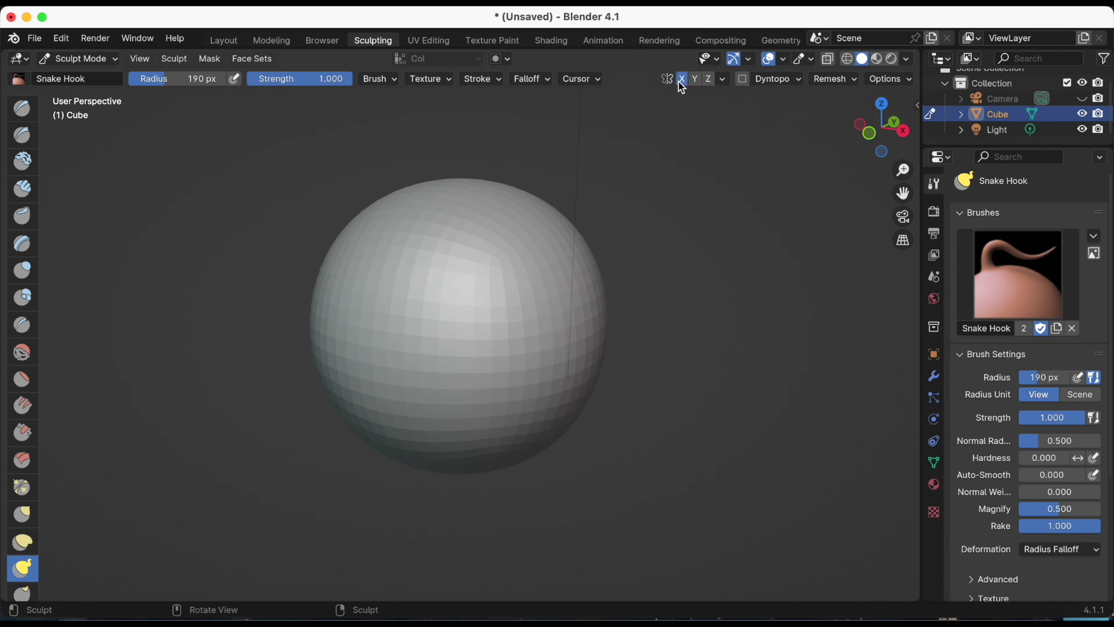
Step: Set Snake Hook radius to 252 px and pull the sphere's right side flatter
key(f)
click(582, 178)
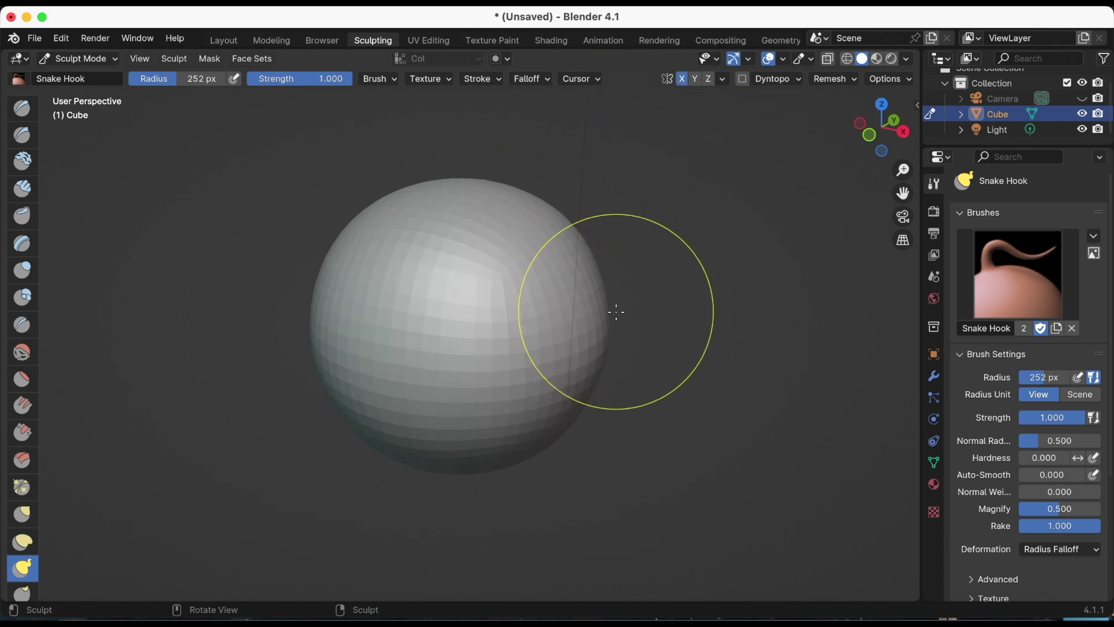
drag(600, 325, 597, 319)
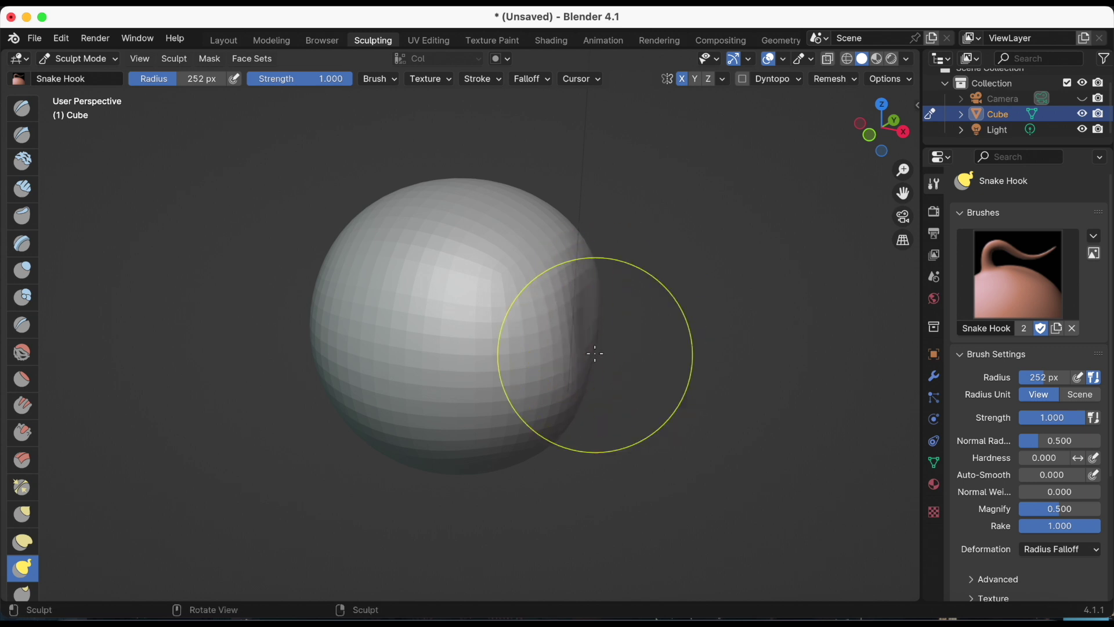
mouse_move(572, 359)
mouse_down()
mouse_move(563, 302)
mouse_move(583, 275)
mouse_up()
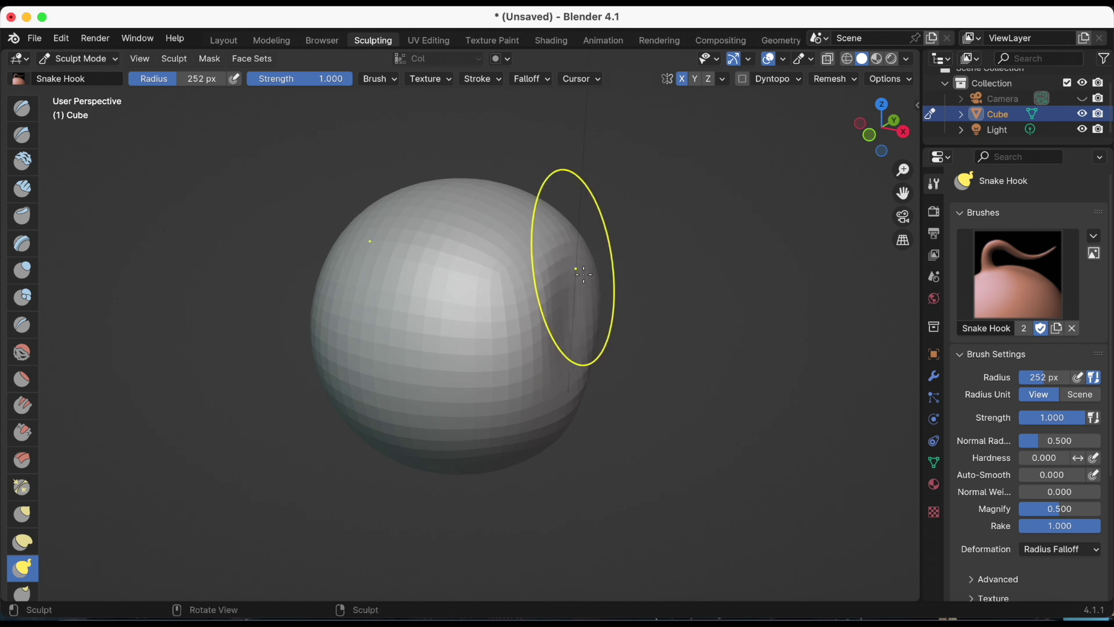
drag(569, 383, 558, 389)
drag(580, 280, 587, 335)
Step: Turn on dynamic topology, which raises an attribute data warning
drag(881, 127, 847, 130)
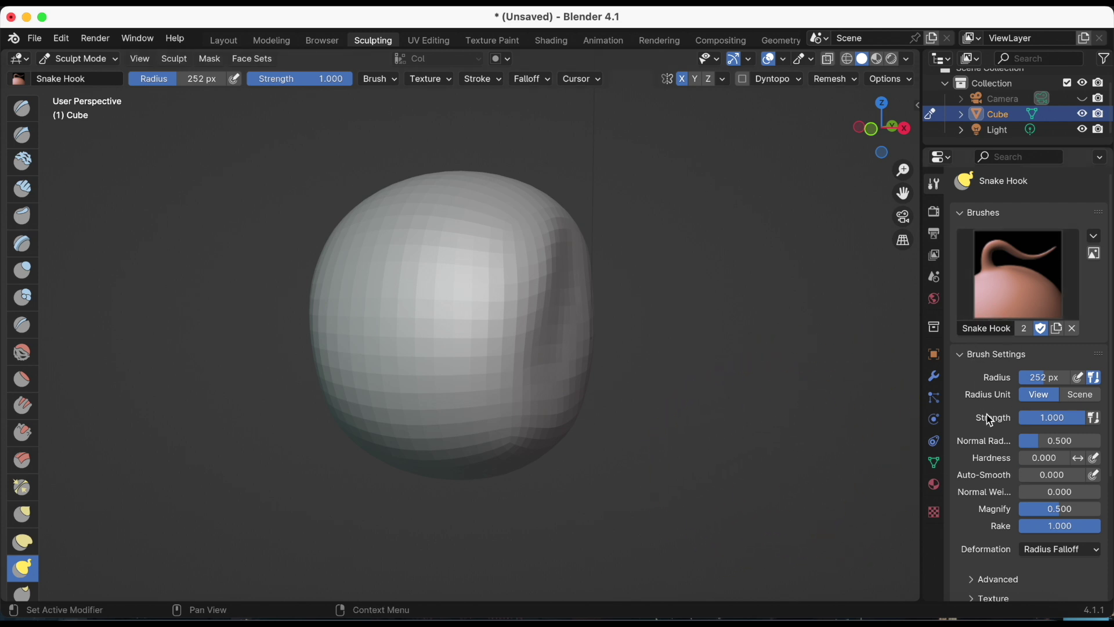
scroll(990, 419, down, 5)
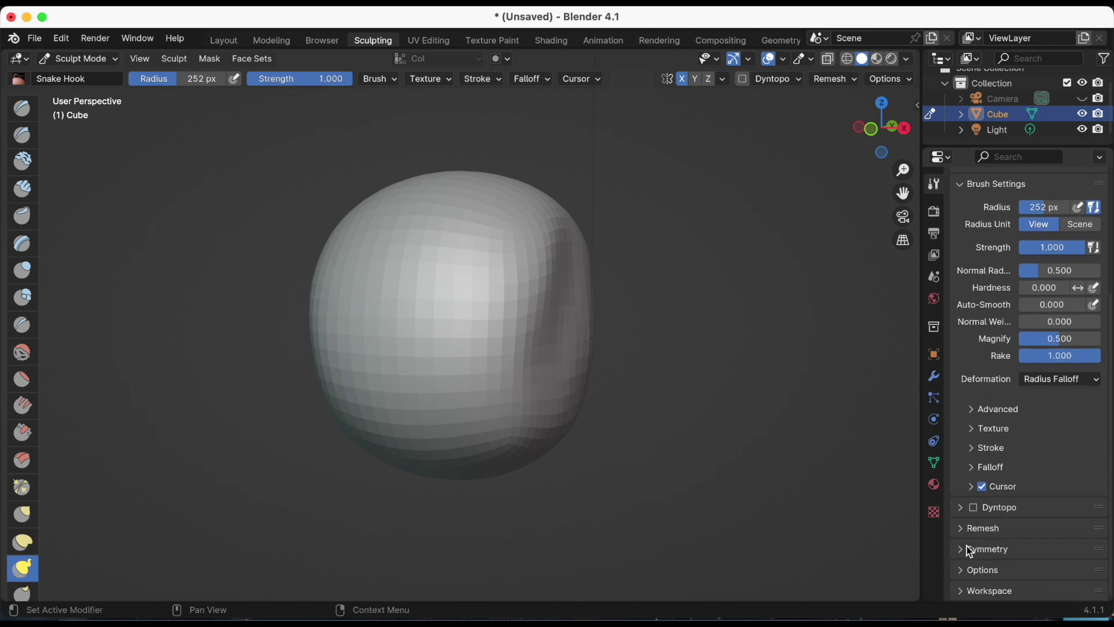
click(974, 508)
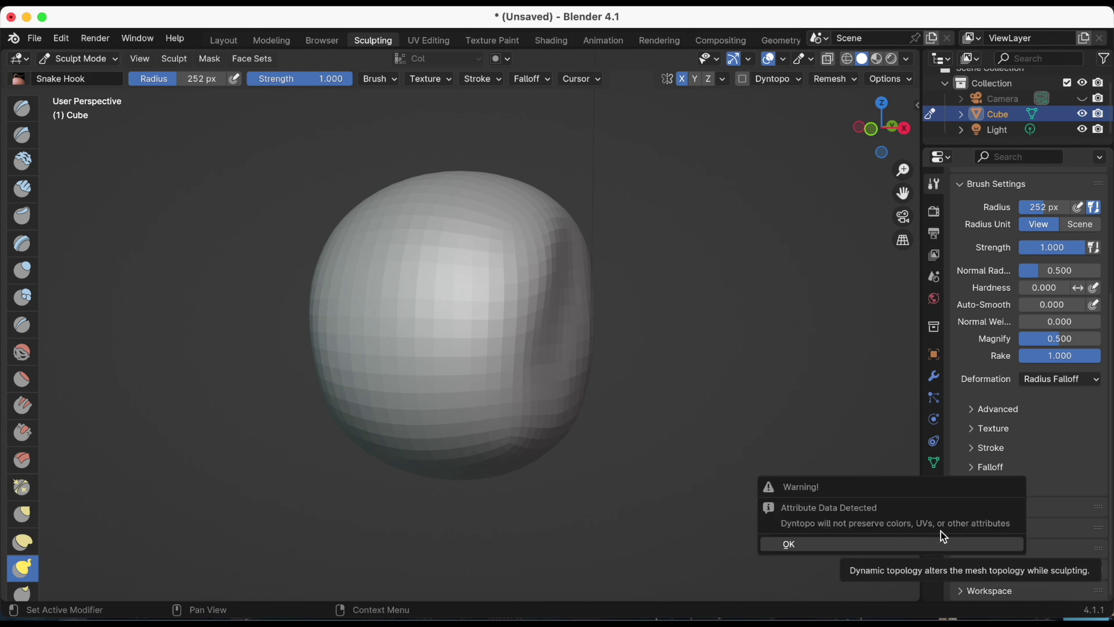
Step: Accept the warning and set Dyntopo detailing to Constant Detail at resolution 10
click(917, 546)
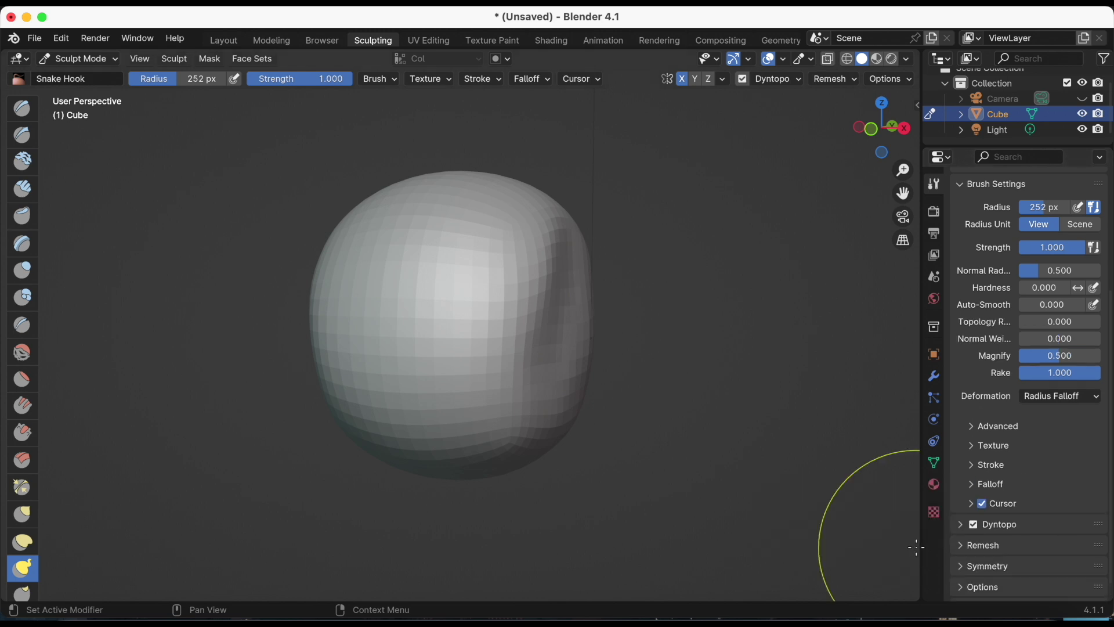
click(960, 524)
scroll(959, 531, down, 3)
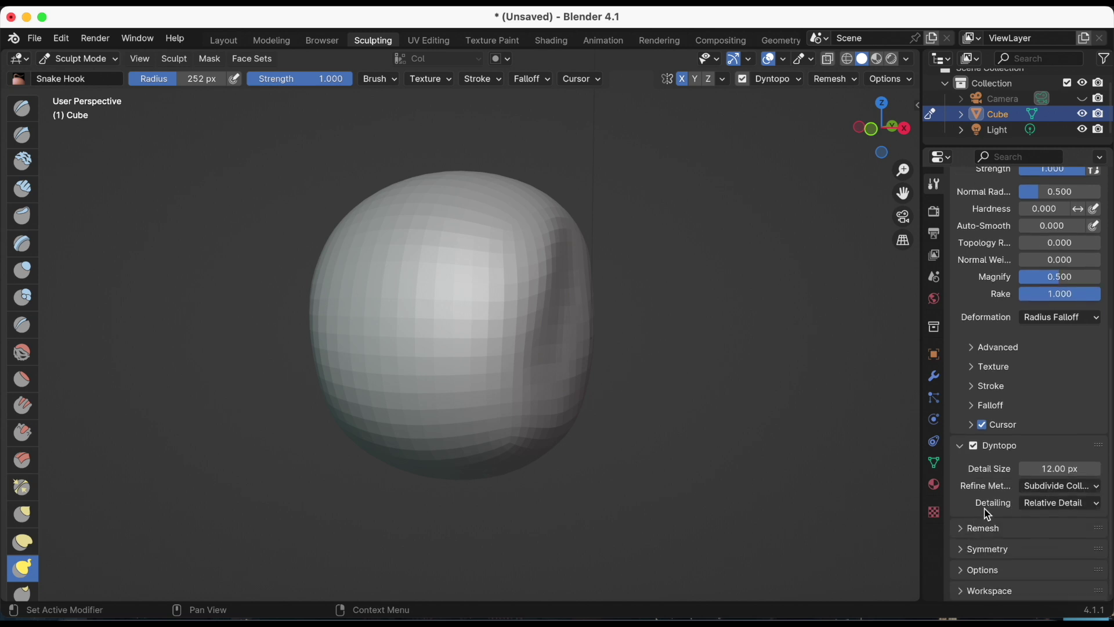
click(1055, 505)
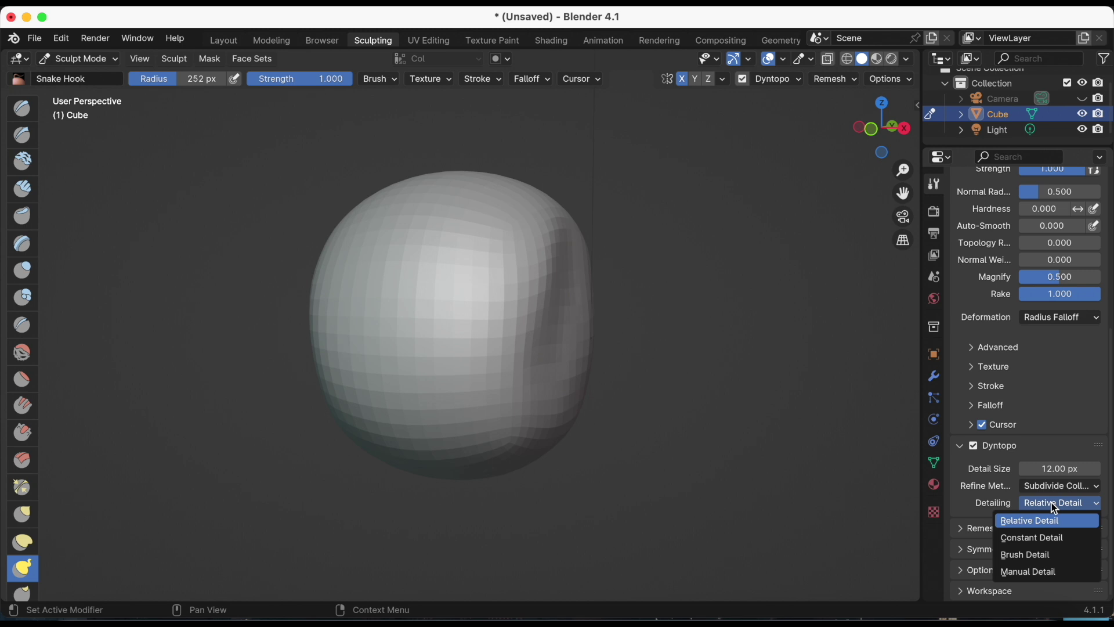
click(1046, 544)
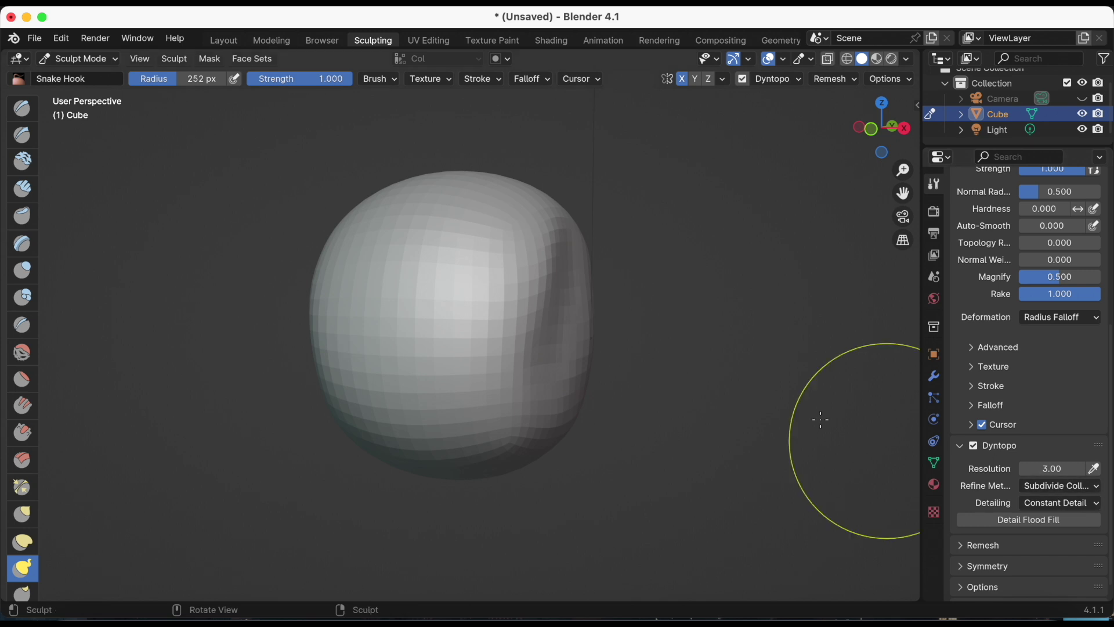
Step: Undo a test groove and view the head straight on from the front
mouse_move(577, 341)
mouse_down()
mouse_move(562, 343)
mouse_move(592, 348)
mouse_up()
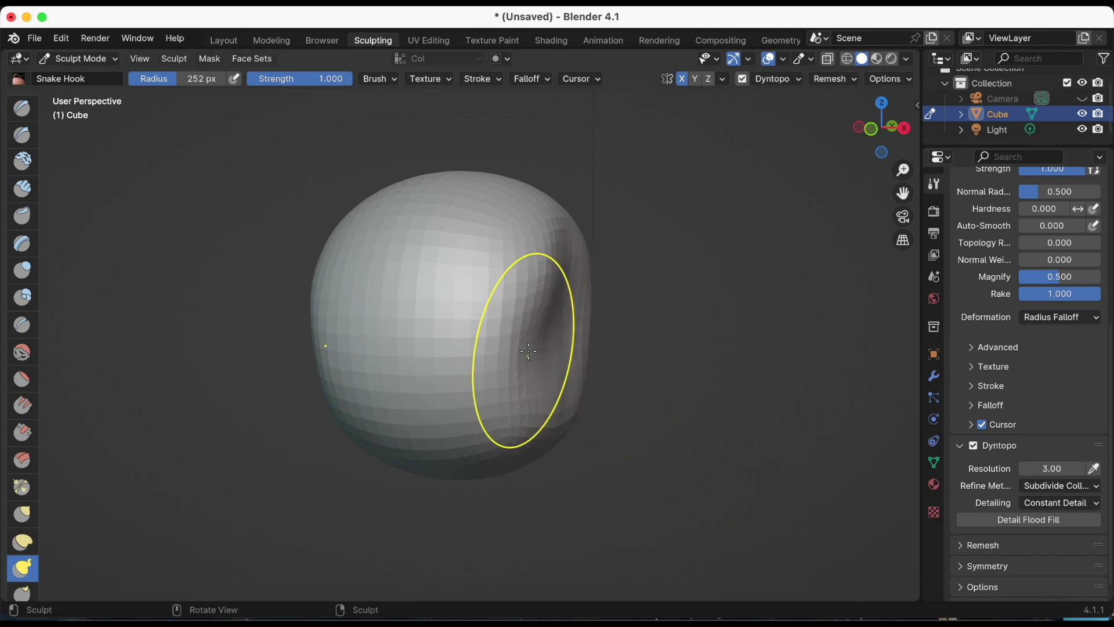
key(ctrl+z)
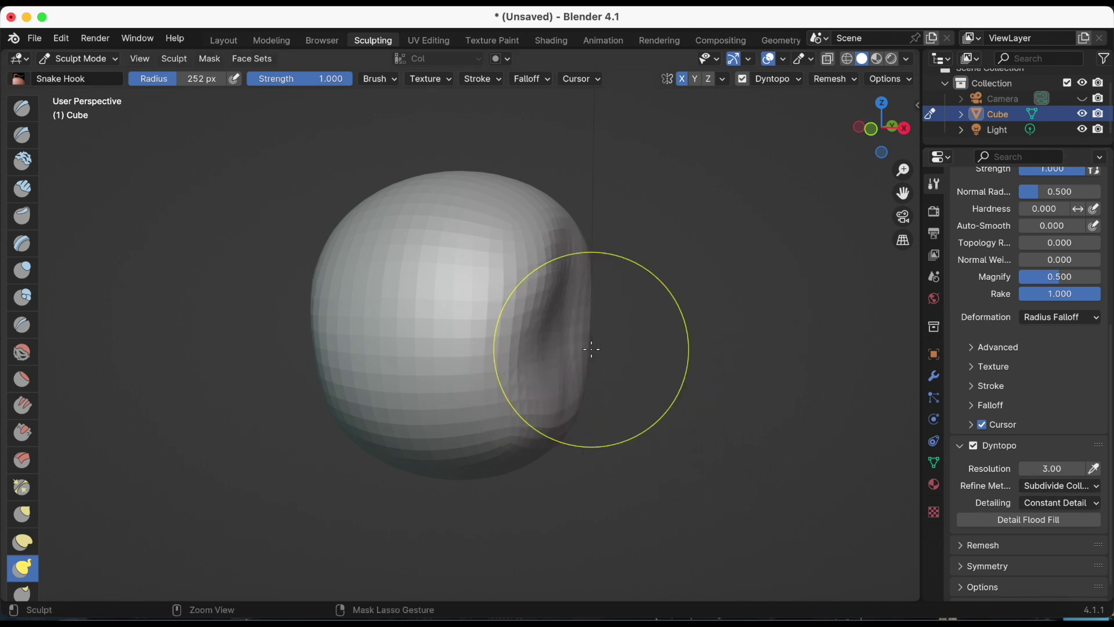
key(ctrl+z)
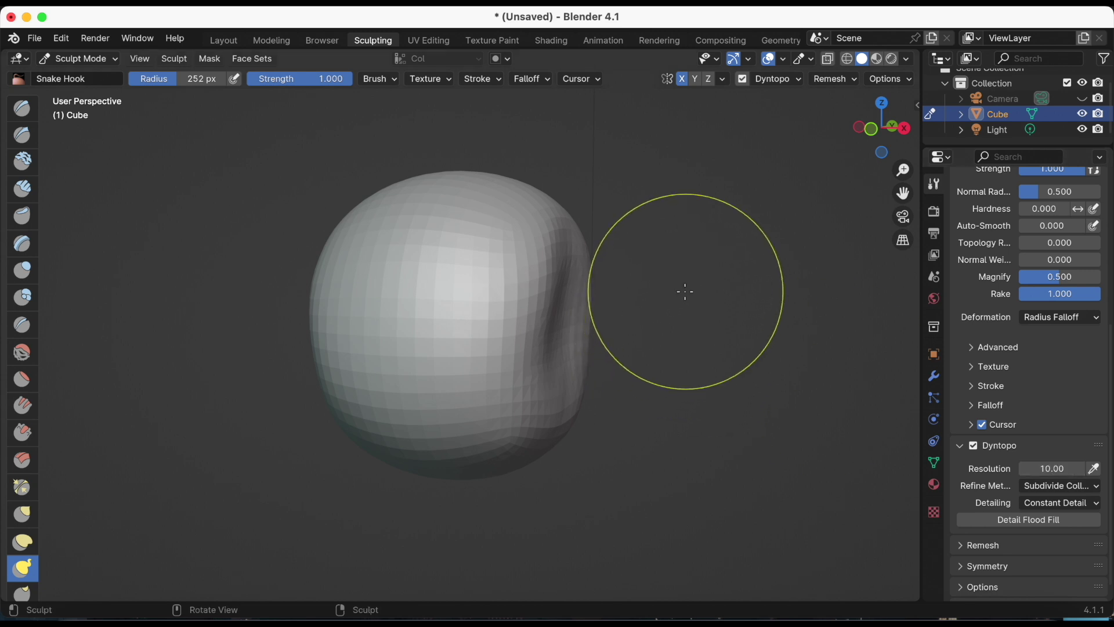
key(ctrl+z)
key(ctrl+z)
key(ctrl+z)
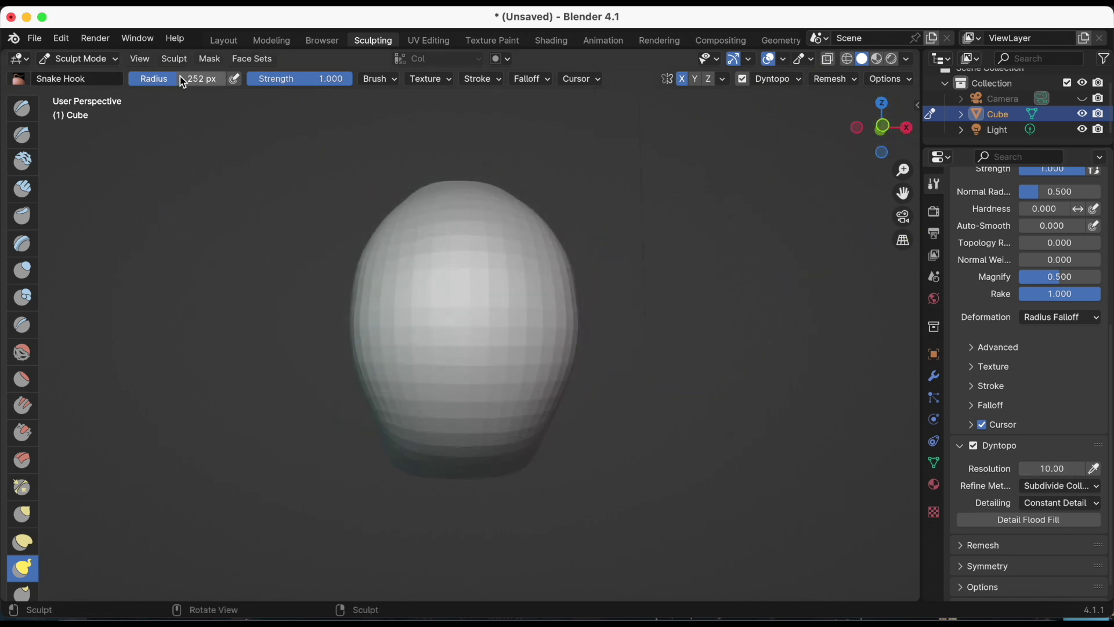
click(207, 77)
text(100)
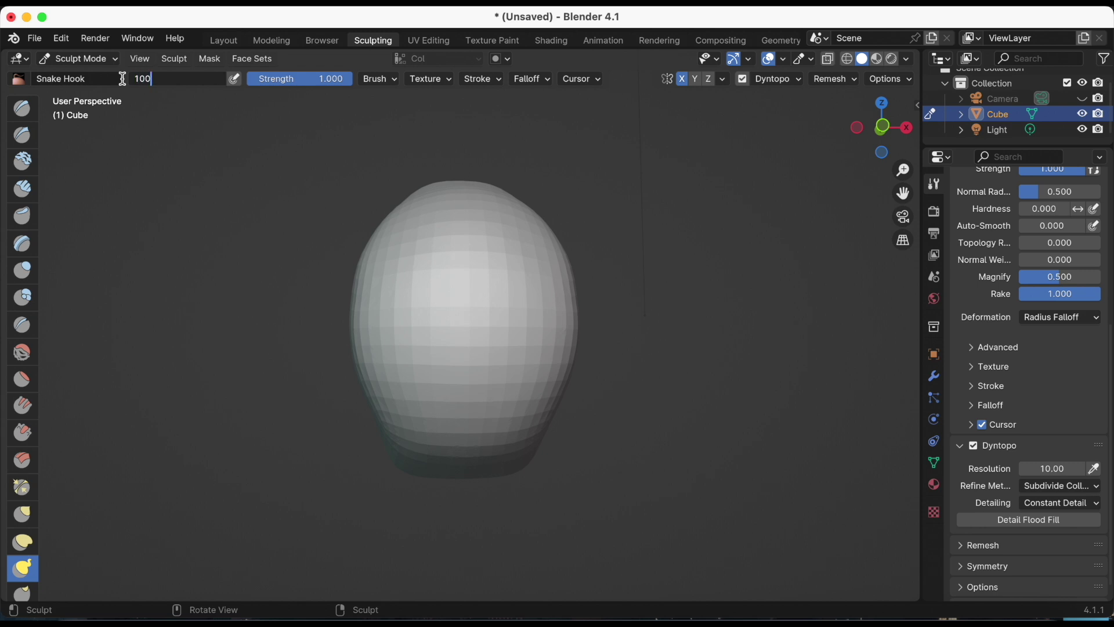
Step: Set Snake Hook radius to 100 px and pull mirrored eye sockets into the face
key(Return)
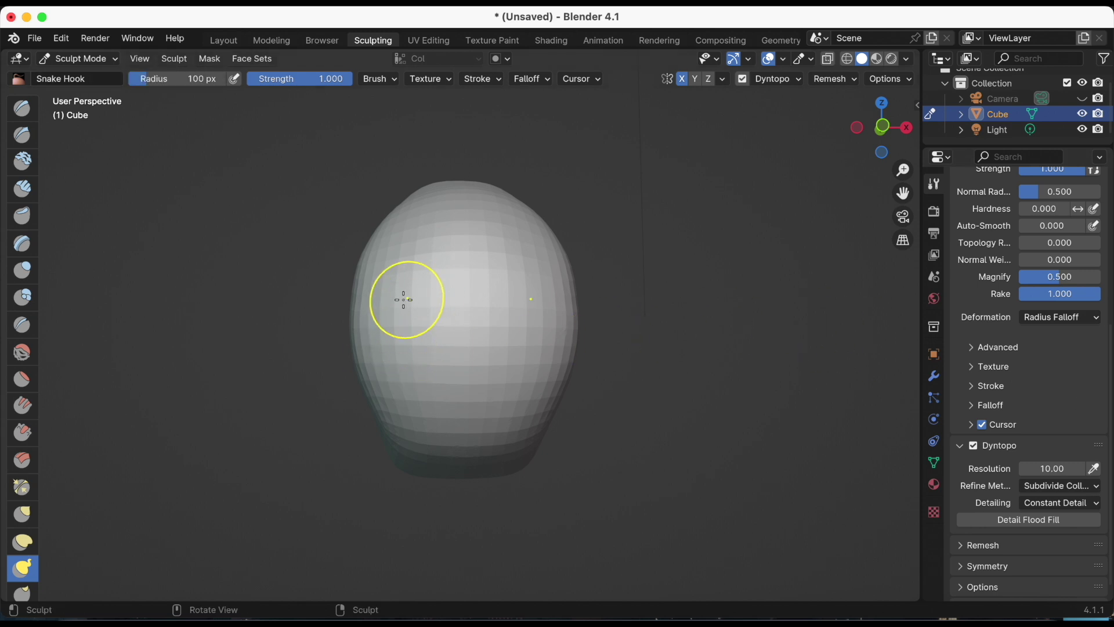
drag(411, 300, 385, 293)
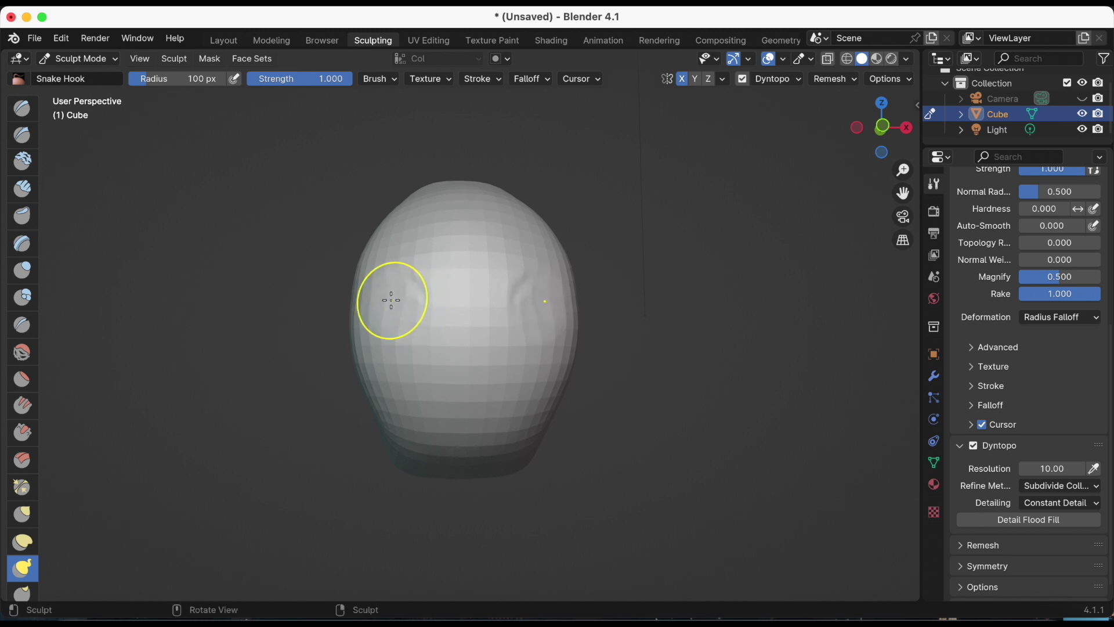
drag(400, 309, 403, 304)
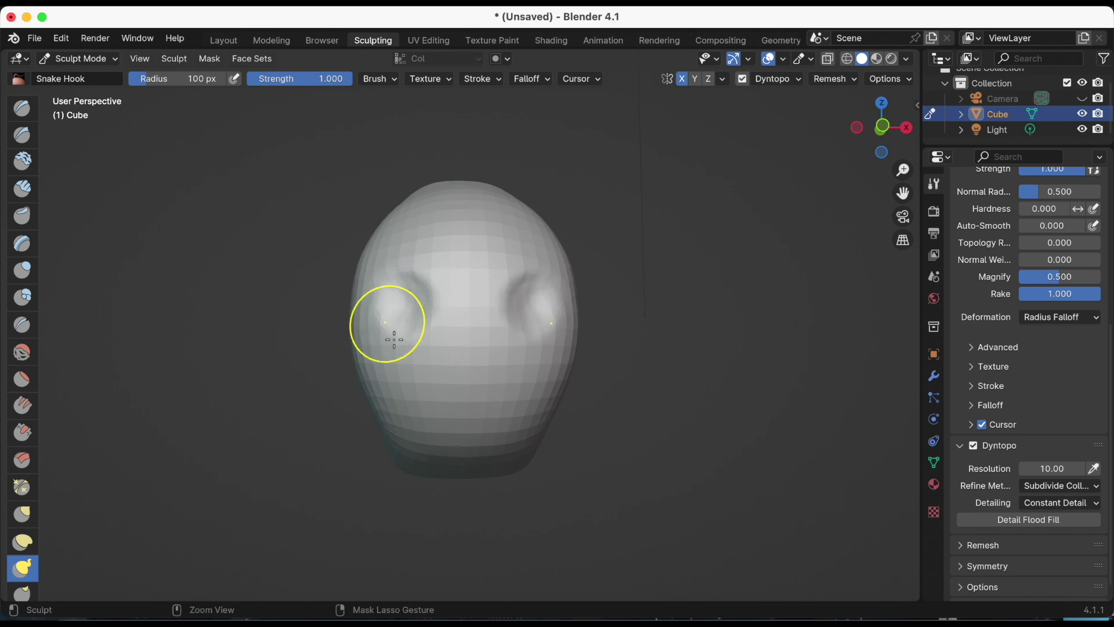
key(ctrl+z)
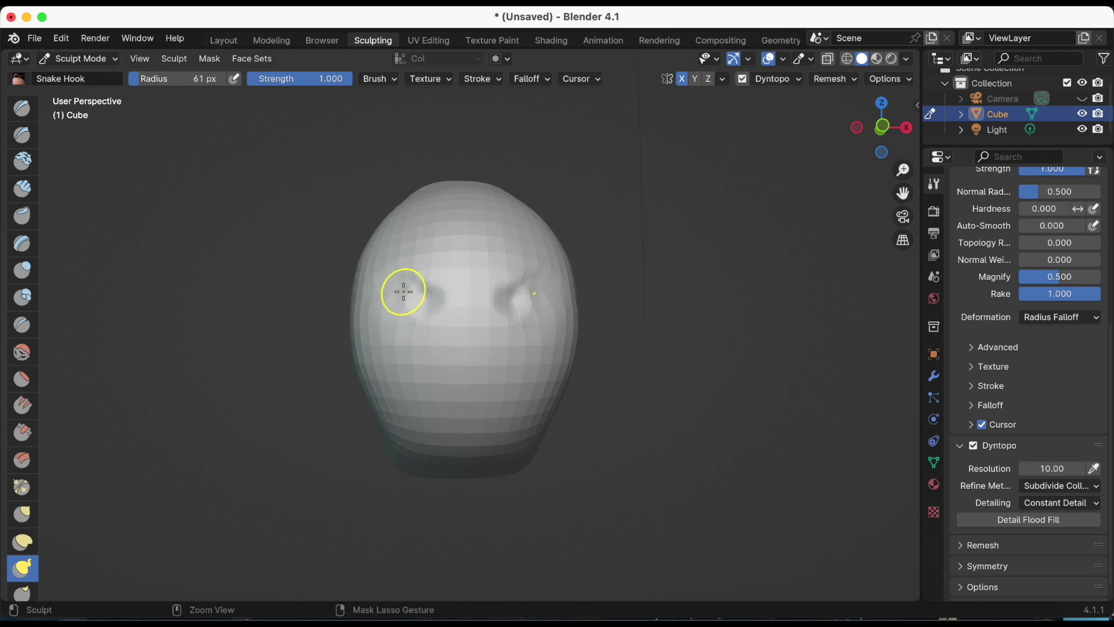
drag(404, 291, 422, 302)
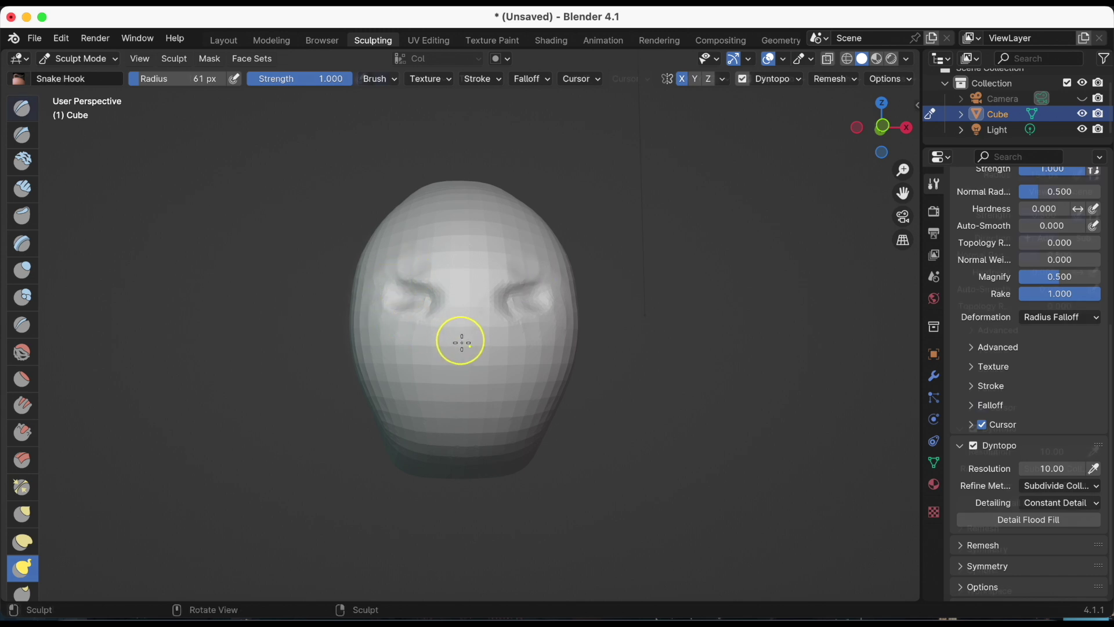
Step: Undo the last eye-socket tweak and pick Clay Strips at about 57 px radius
key(x)
key(ctrl+z)
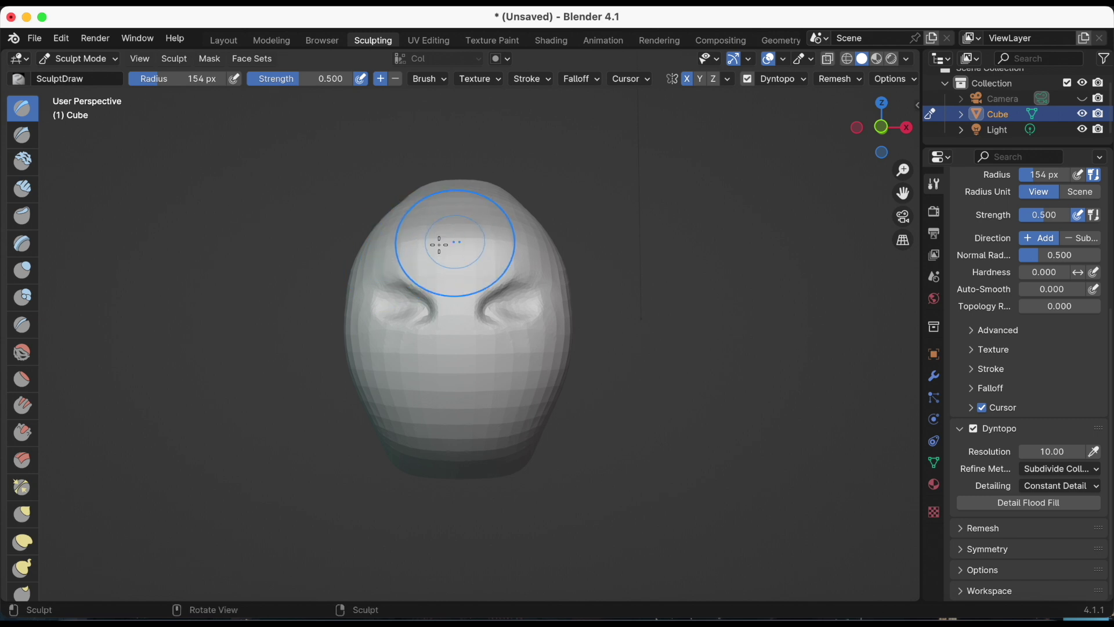
mouse_move(877, 130)
mouse_down()
mouse_move(800, 136)
mouse_move(830, 133)
mouse_up()
key(k)
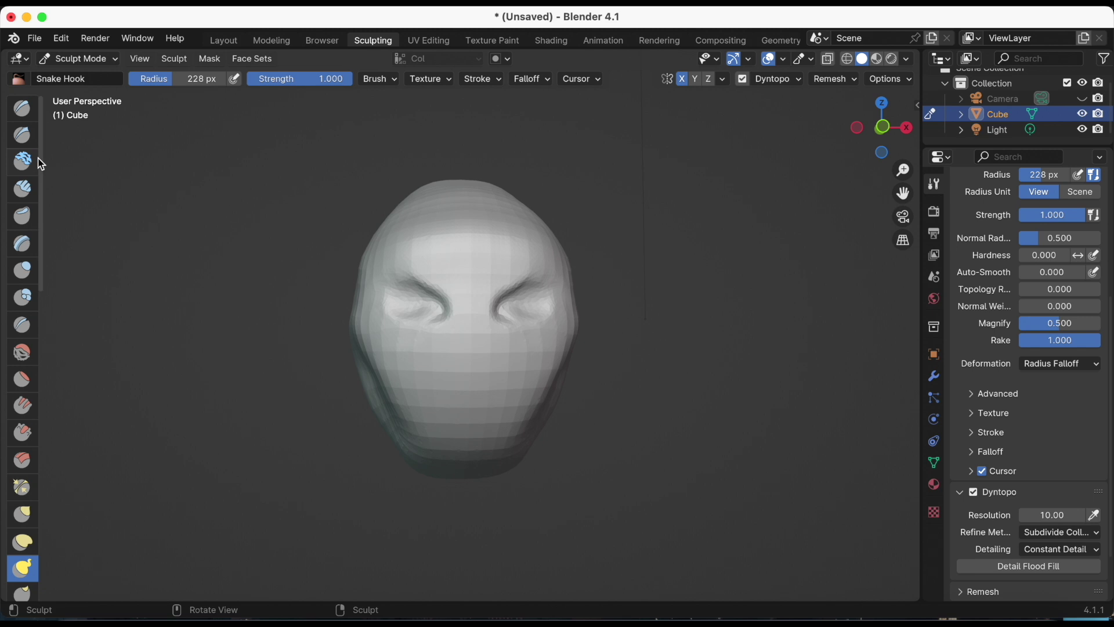
click(25, 194)
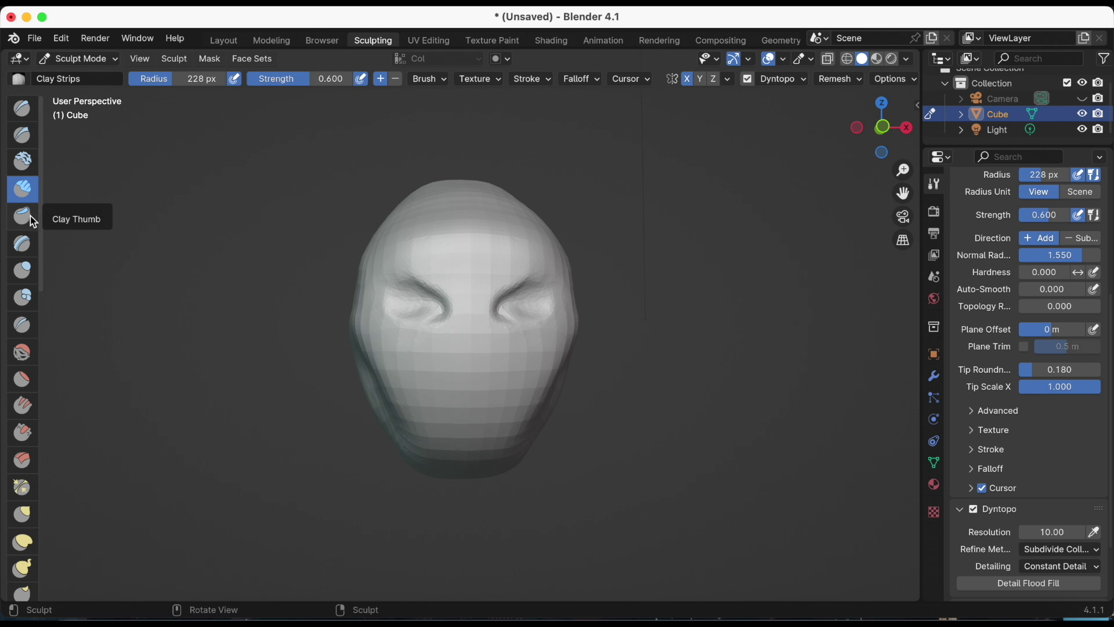
key(f)
click(418, 261)
Step: Build up the brow ridge and nose bridge, and deepen the eye sockets and eyelids
mouse_move(540, 277)
mouse_down()
mouse_move(405, 294)
mouse_move(378, 275)
mouse_up()
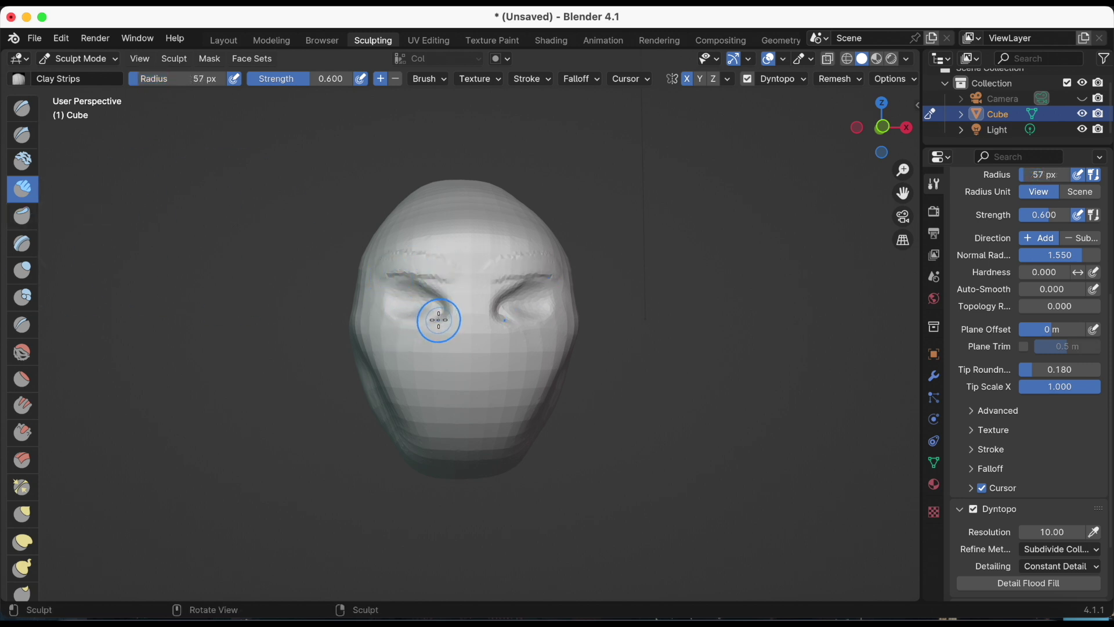
mouse_move(470, 305)
mouse_down()
mouse_move(475, 381)
mouse_move(468, 363)
mouse_up()
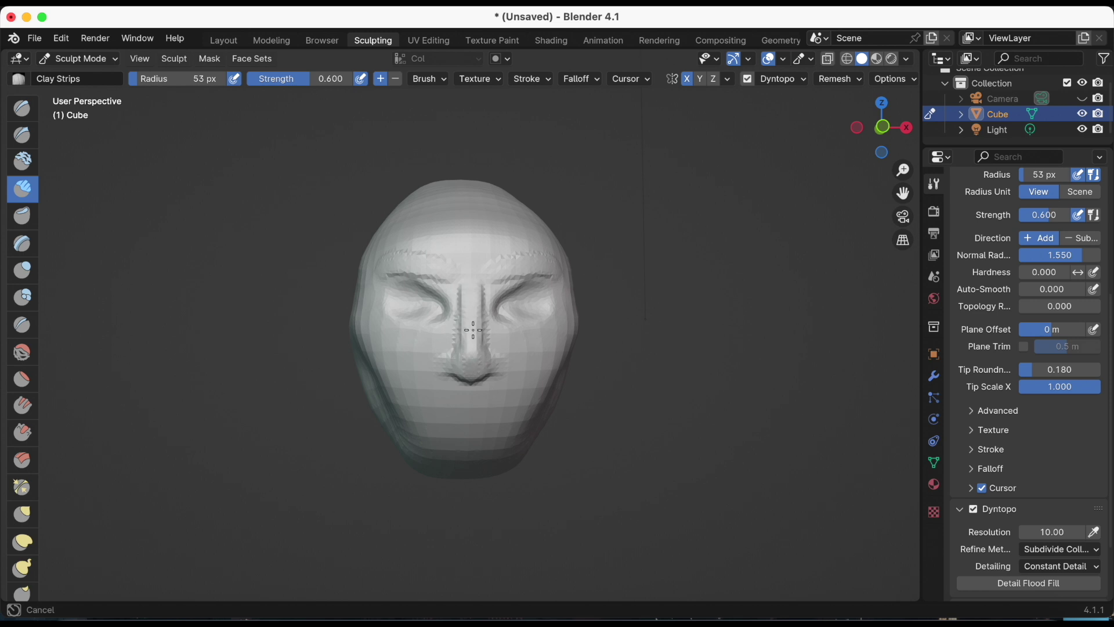
drag(471, 306, 468, 290)
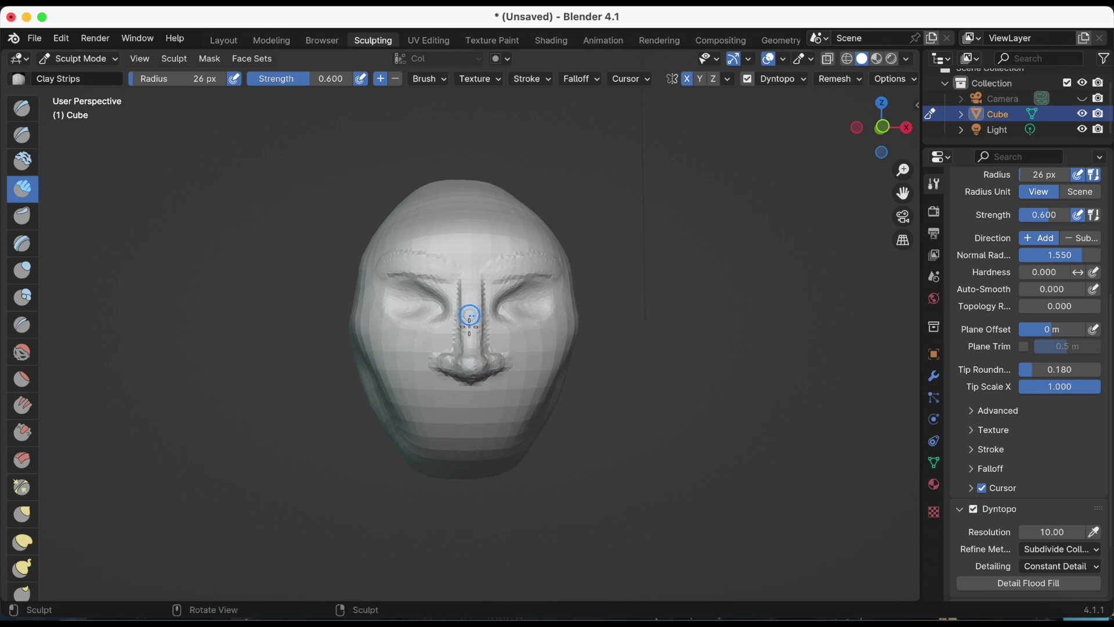
mouse_move(472, 285)
mouse_down()
mouse_move(471, 266)
mouse_move(488, 259)
mouse_up()
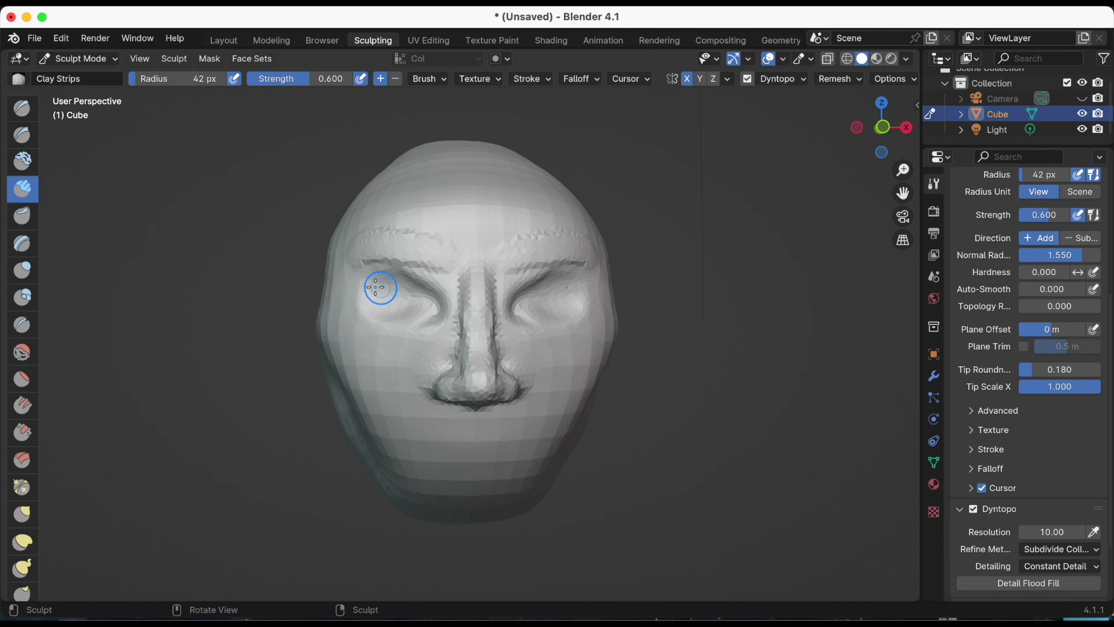
drag(388, 278, 447, 287)
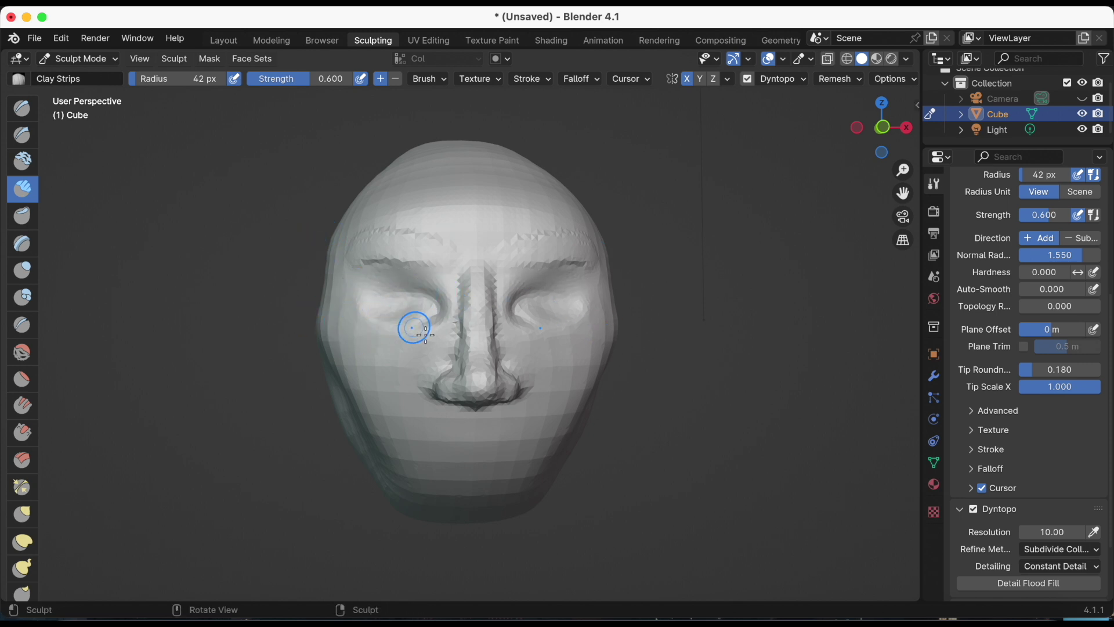
drag(448, 330, 404, 303)
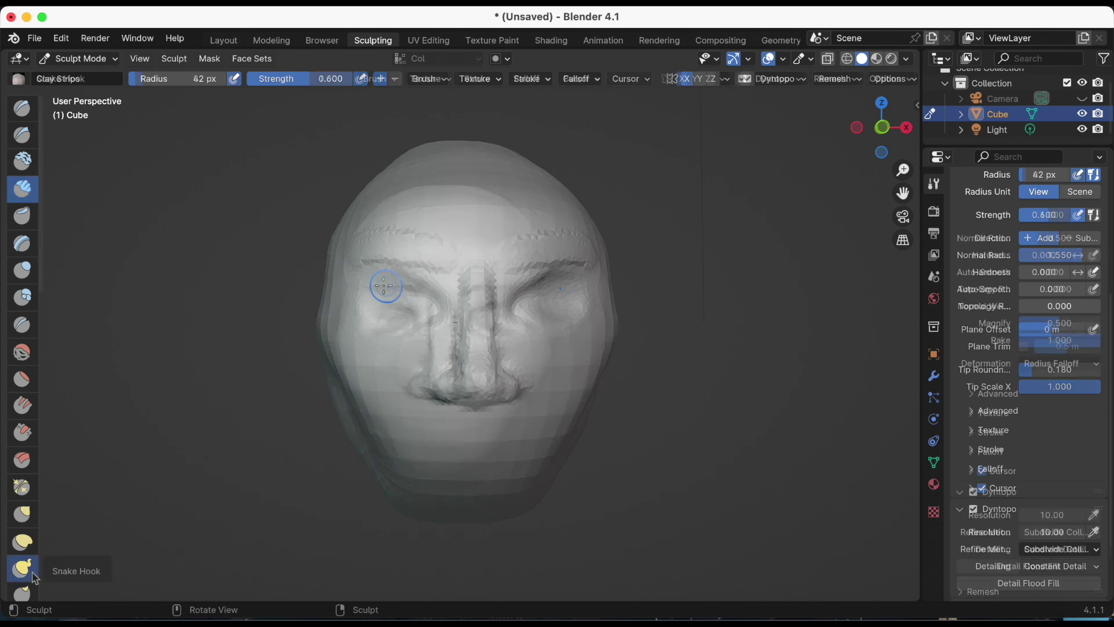
click(22, 568)
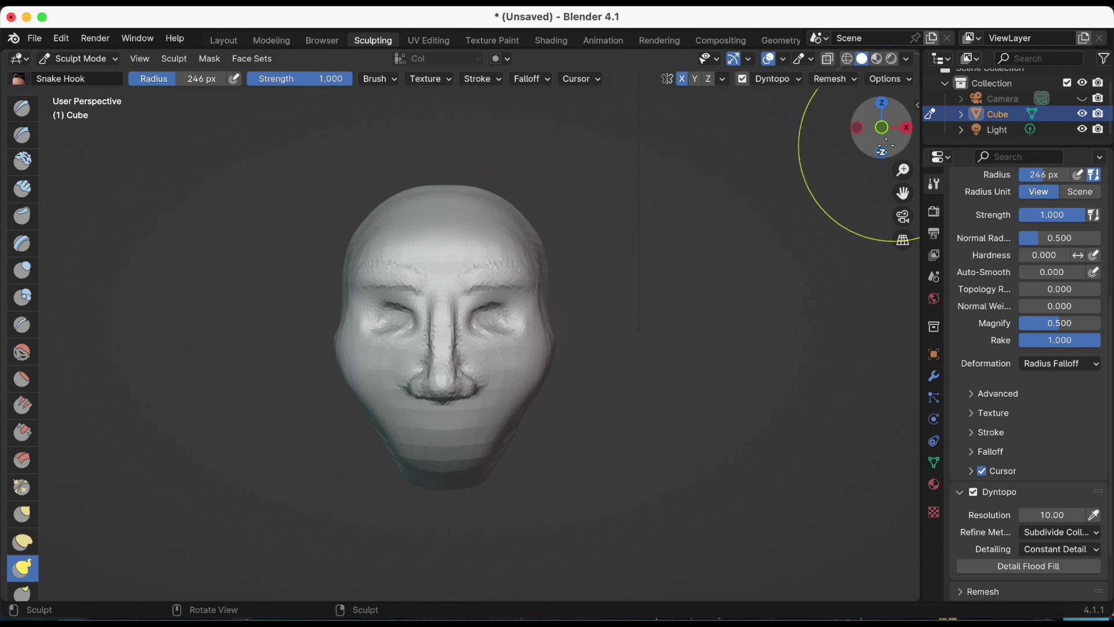
Step: Raise Snake Hook radius to 320 px and pull the jaw down into a neck
mouse_move(886, 144)
mouse_down()
mouse_move(848, 123)
mouse_move(787, 143)
mouse_move(766, 186)
mouse_up()
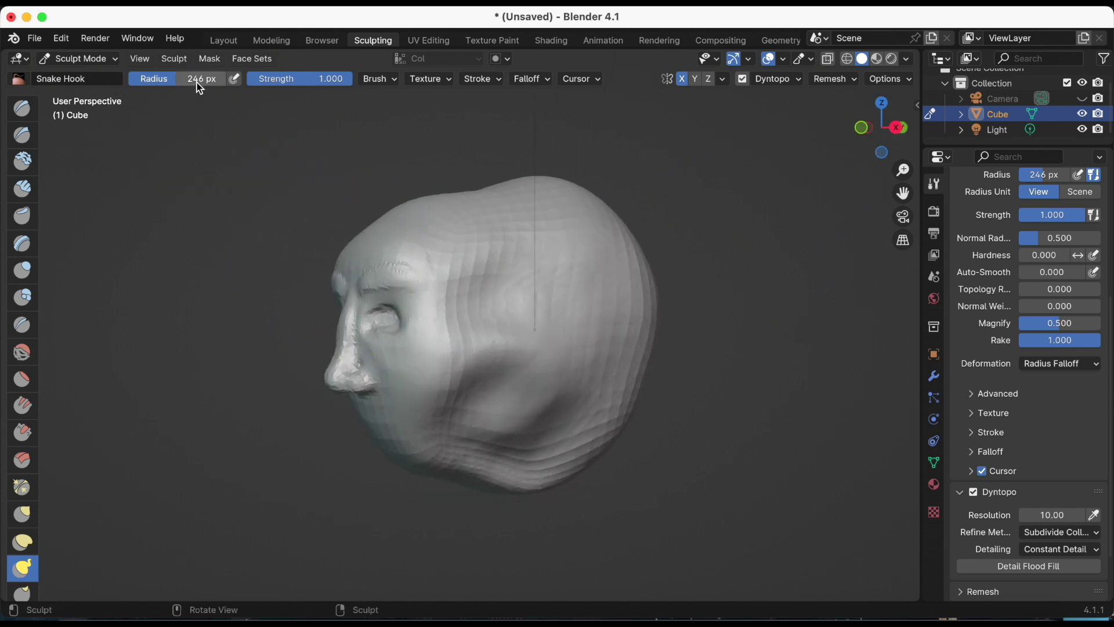
drag(196, 83, 210, 79)
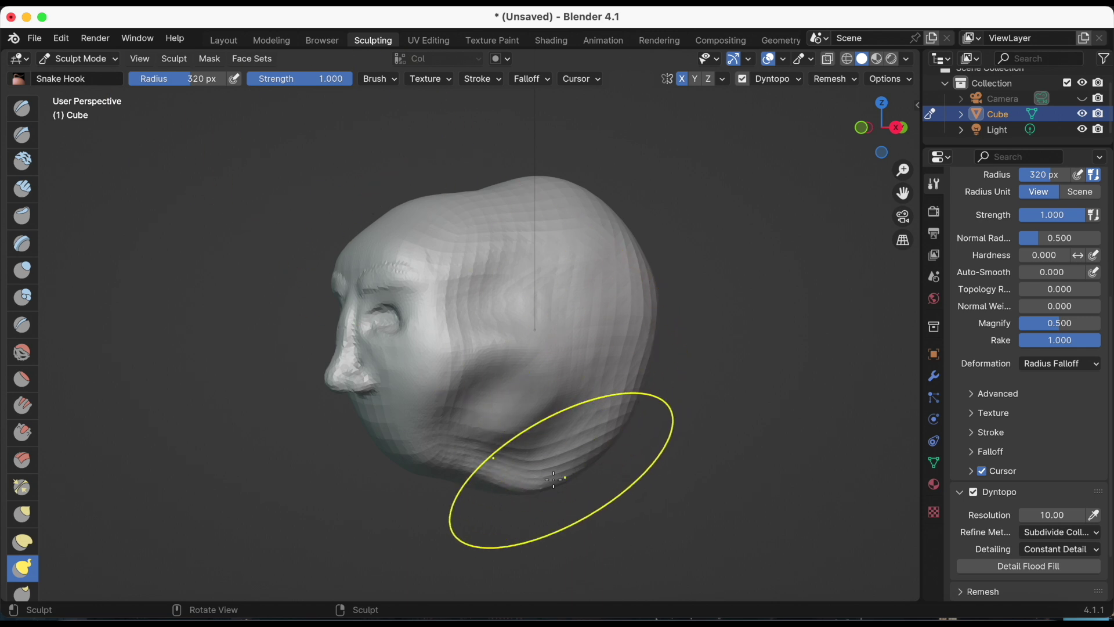
drag(535, 472, 525, 505)
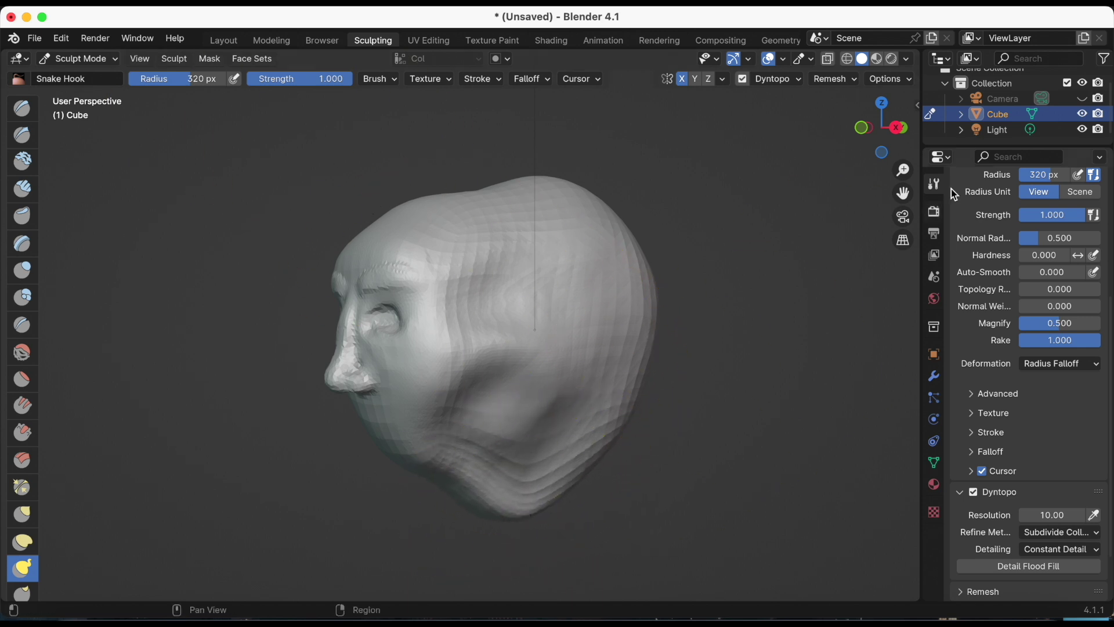
drag(882, 126, 1073, 121)
mouse_move(360, 485)
mouse_down()
mouse_move(312, 485)
mouse_move(359, 525)
mouse_up()
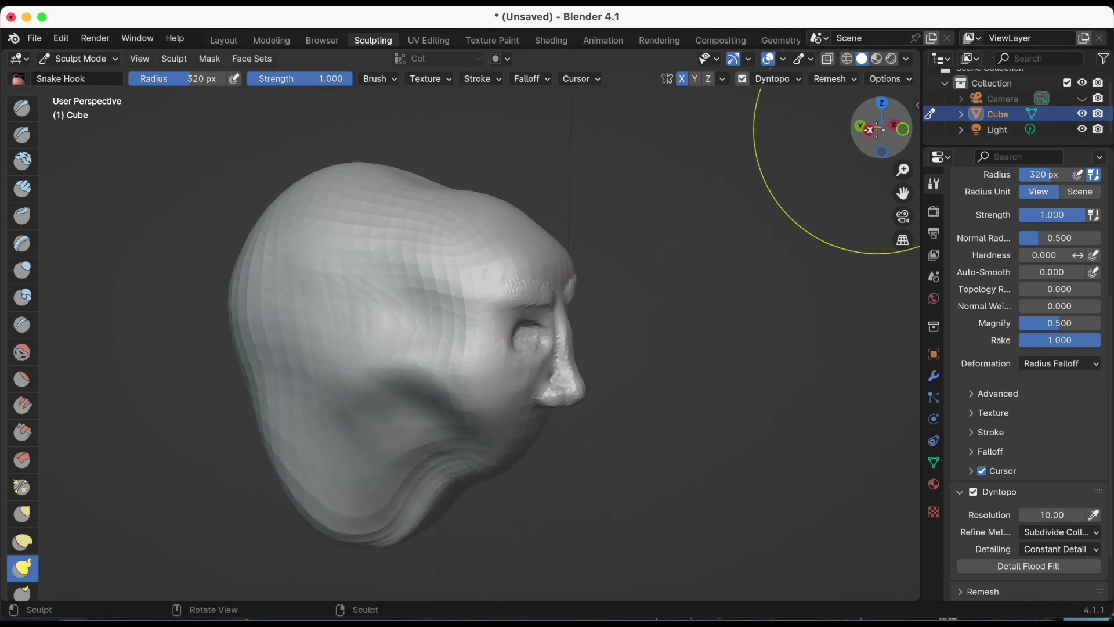
drag(869, 130, 765, 108)
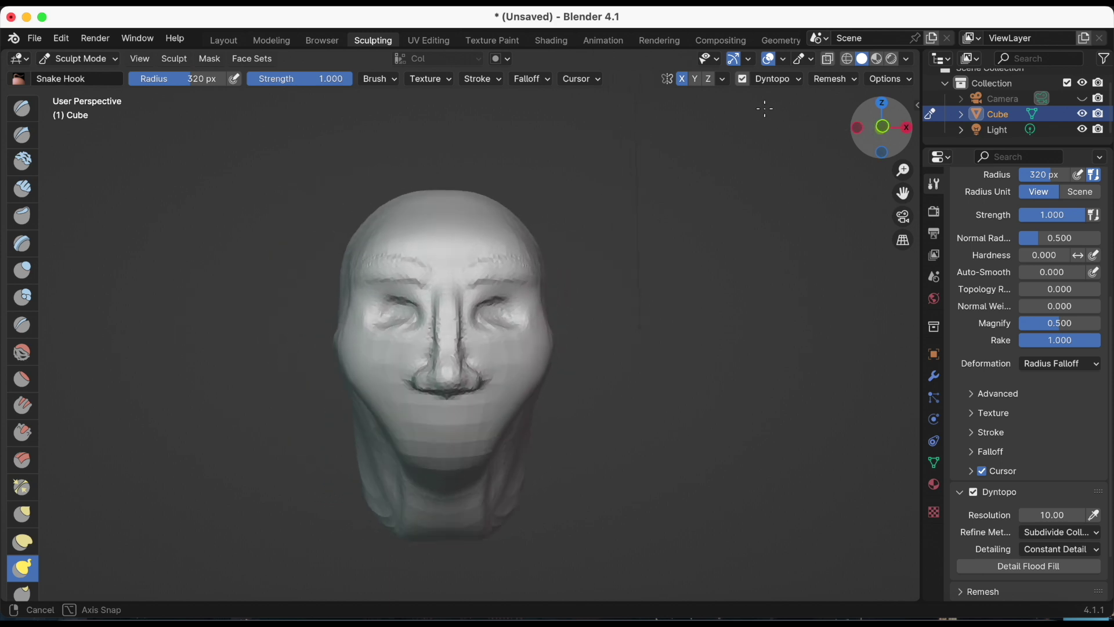
mouse_move(371, 499)
mouse_down()
mouse_move(400, 464)
mouse_move(386, 523)
mouse_up()
Step: Reshape the bulb at the neck's base, then turn the Loomis head reference sideways
middle_drag(386, 522, 478, 157)
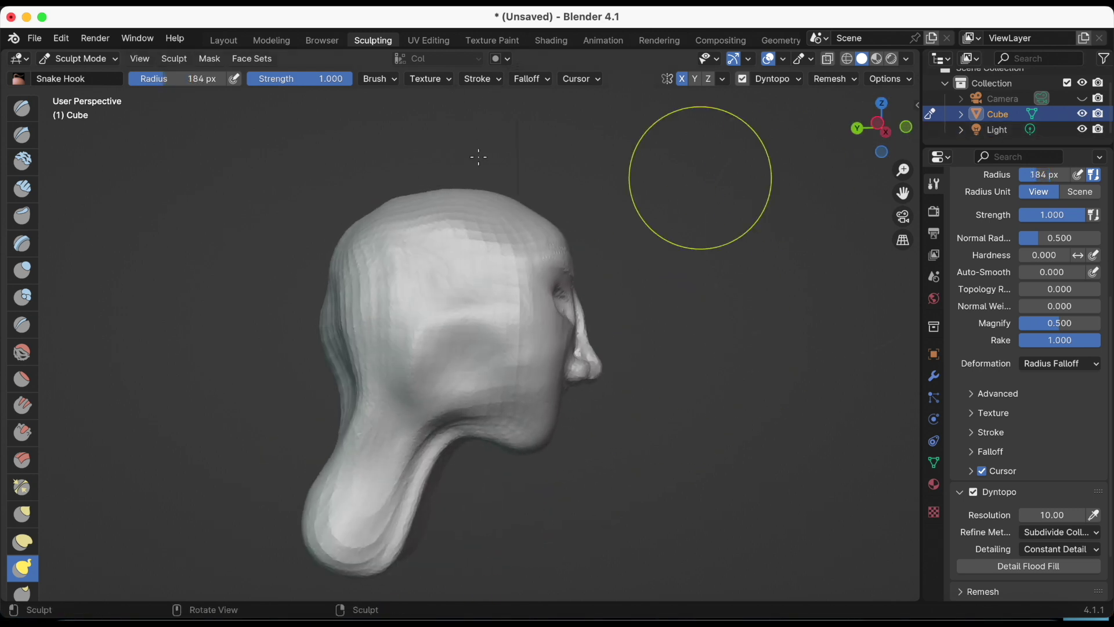
drag(225, 86, 245, 86)
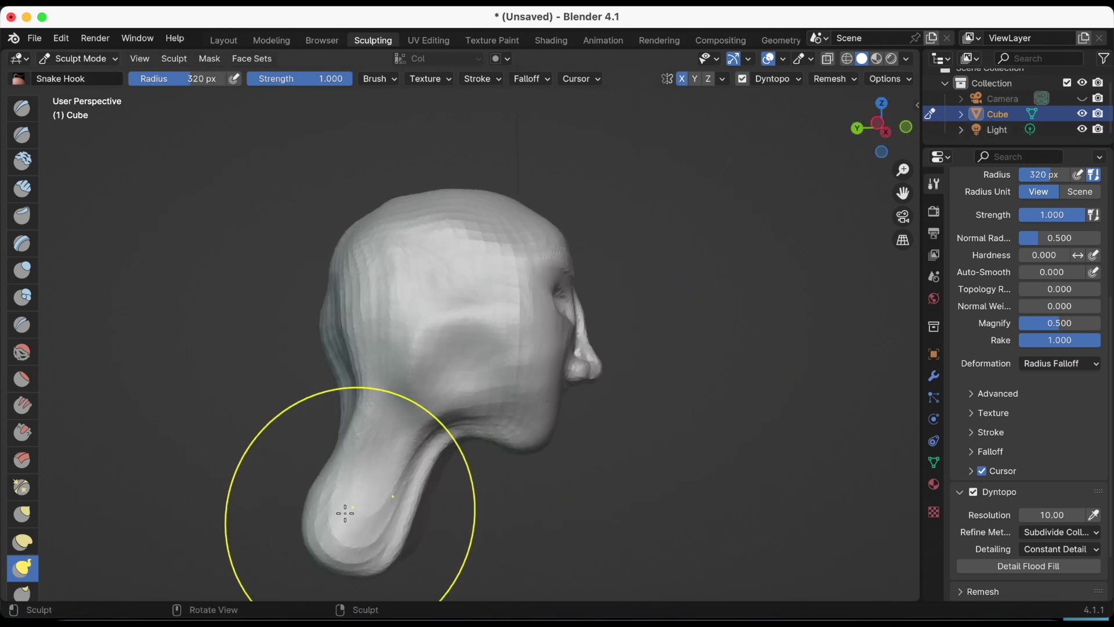
drag(343, 511, 335, 486)
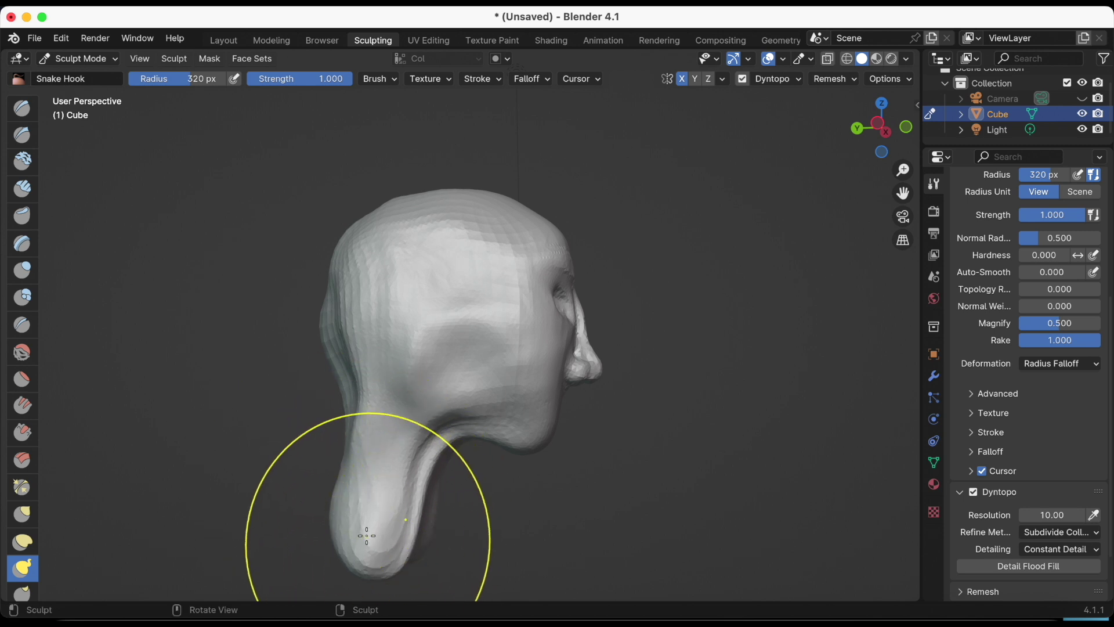
drag(365, 532, 381, 527)
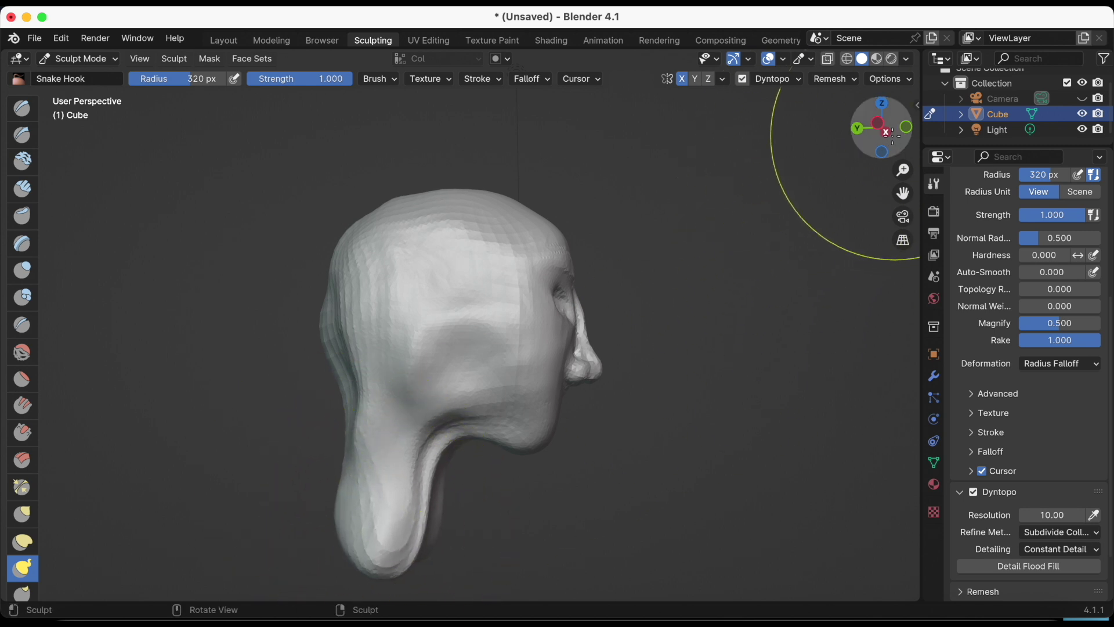
drag(881, 126, 743, 138)
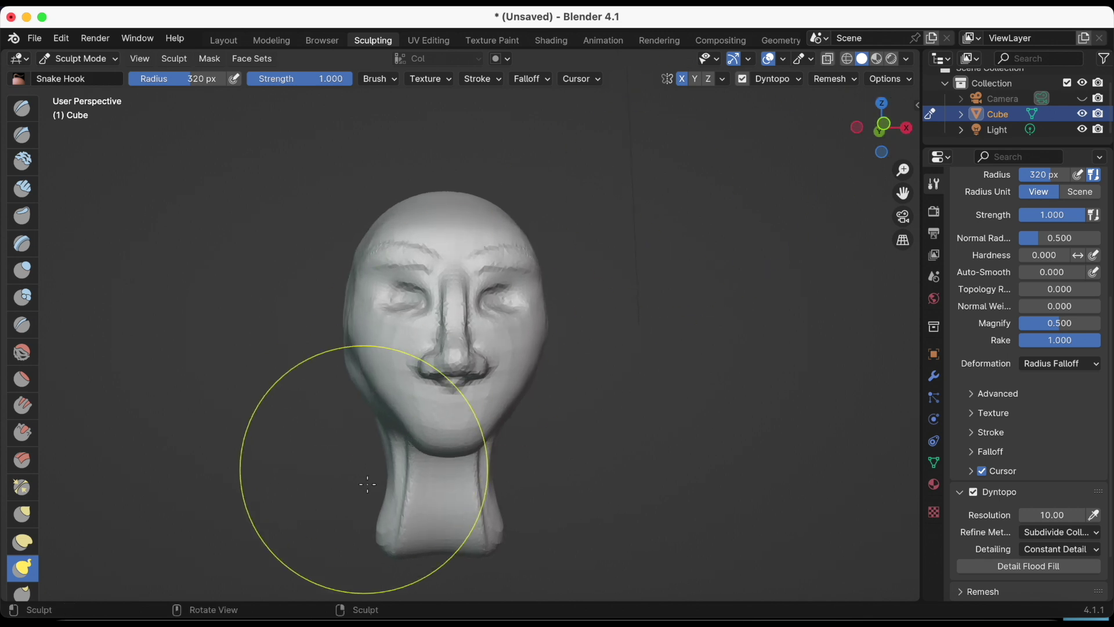
drag(371, 423, 368, 393)
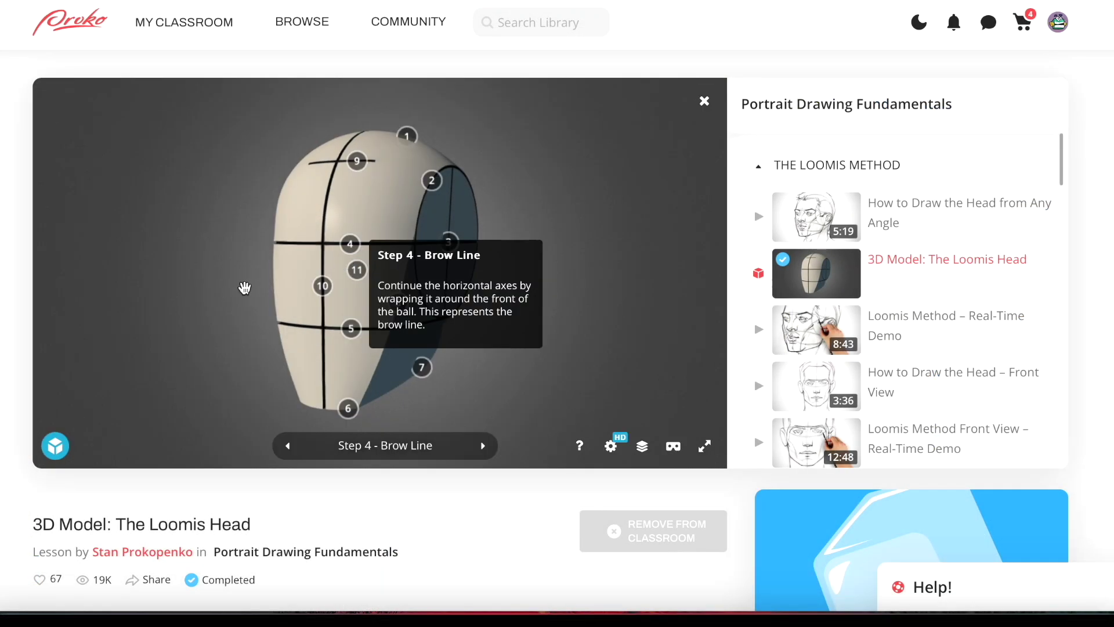
mouse_move(245, 288)
mouse_down()
mouse_move(209, 315)
mouse_move(318, 290)
mouse_move(279, 273)
mouse_move(321, 211)
mouse_move(363, 203)
mouse_move(346, 154)
mouse_move(378, 174)
mouse_move(423, 234)
mouse_move(426, 286)
mouse_move(497, 298)
mouse_move(224, 281)
mouse_up()
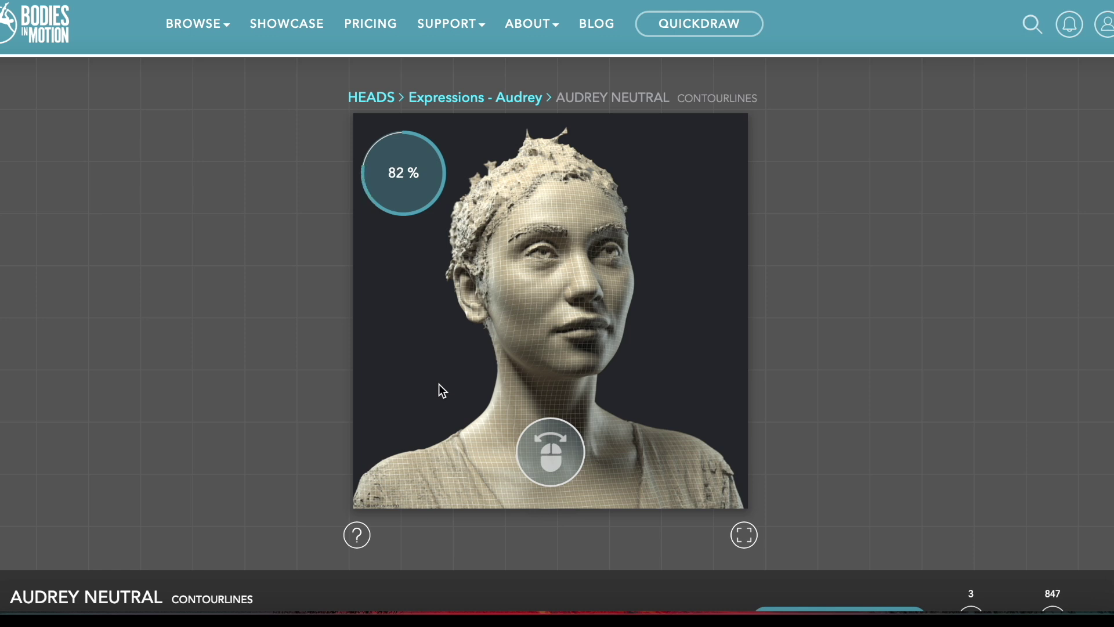
Step: Rotate the Audrey Neutral head scan from a front view to its left profile
mouse_move(440, 366)
mouse_down()
mouse_move(395, 317)
mouse_move(381, 271)
mouse_move(457, 243)
mouse_move(384, 220)
mouse_up()
mouse_move(638, 267)
mouse_down()
mouse_move(642, 331)
mouse_move(667, 346)
mouse_move(467, 330)
mouse_move(598, 335)
mouse_up()
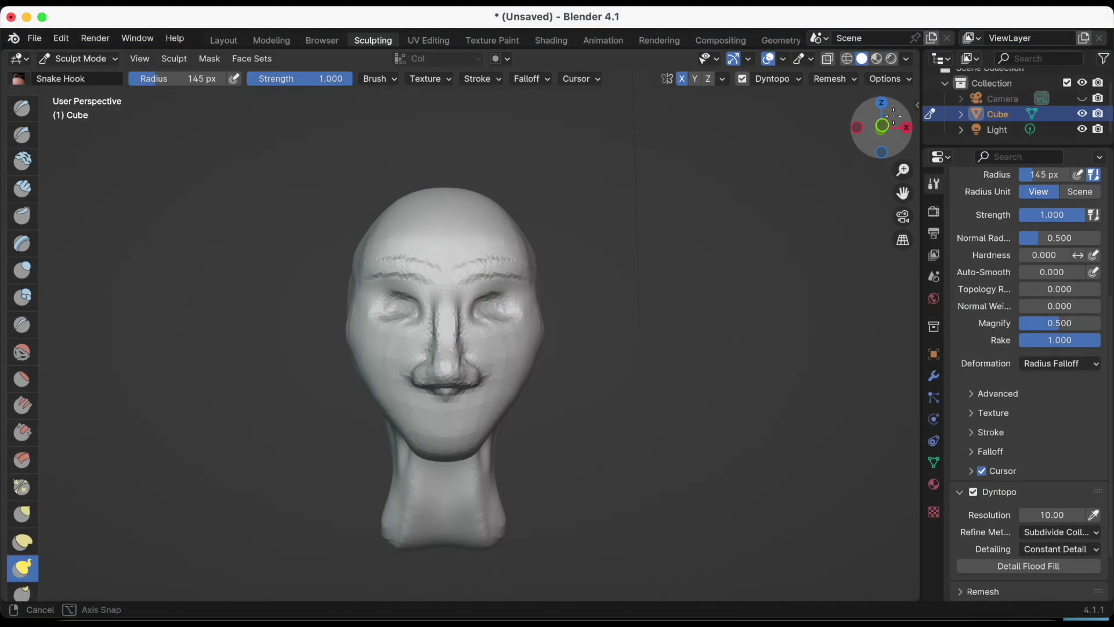
Step: Orbit under the head, recentre and zoom in, then pull the underside of the chin with Snake Hook
drag(893, 114, 899, 86)
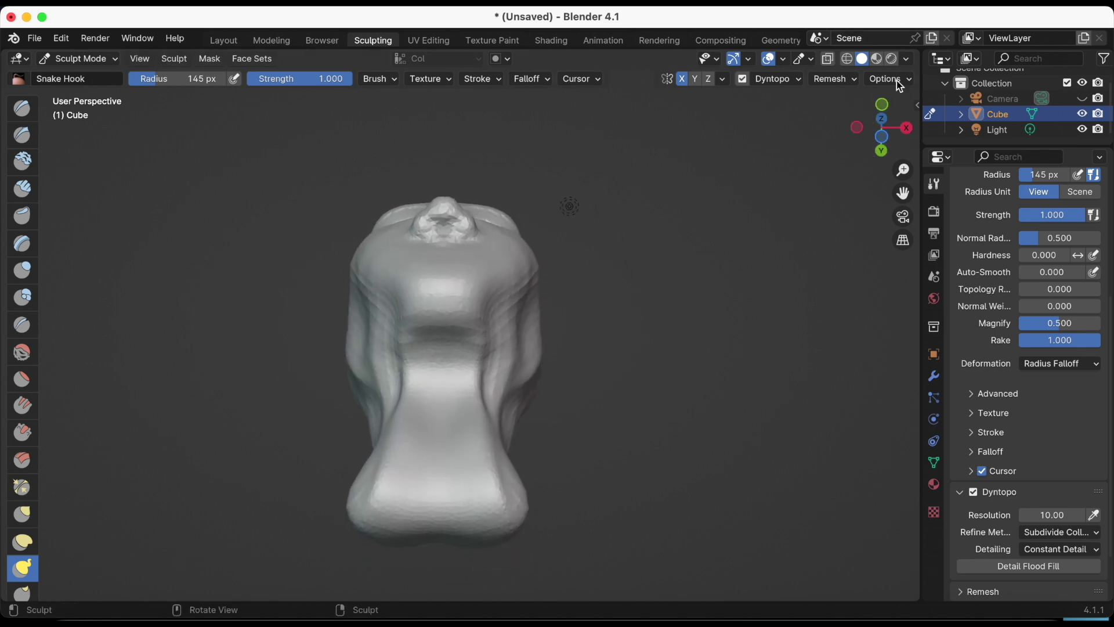
drag(904, 192, 914, 228)
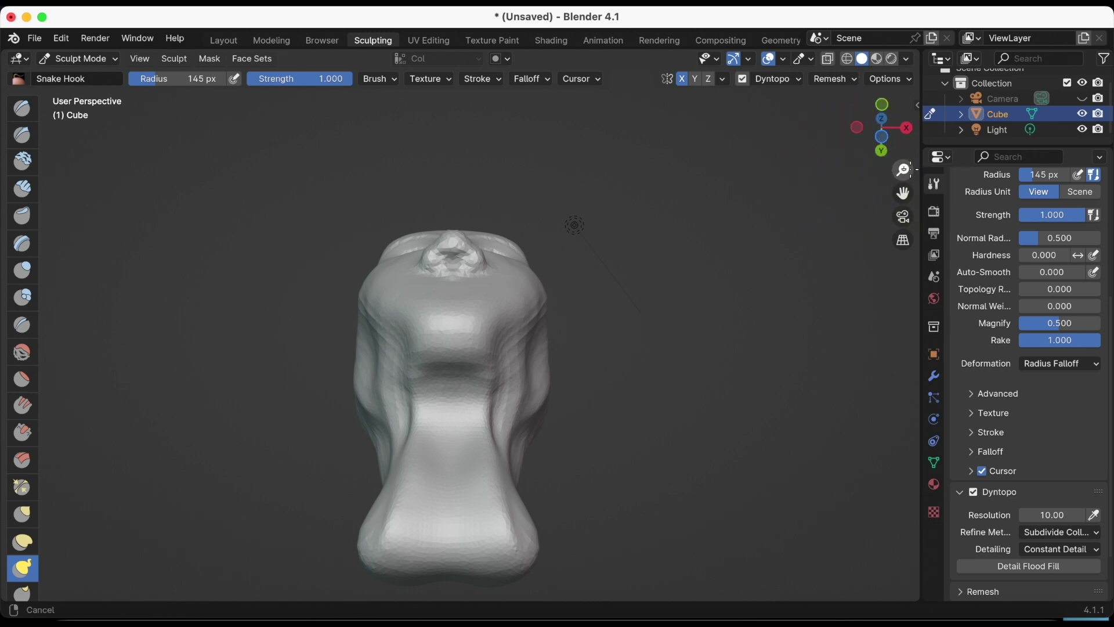
drag(903, 169, 896, 163)
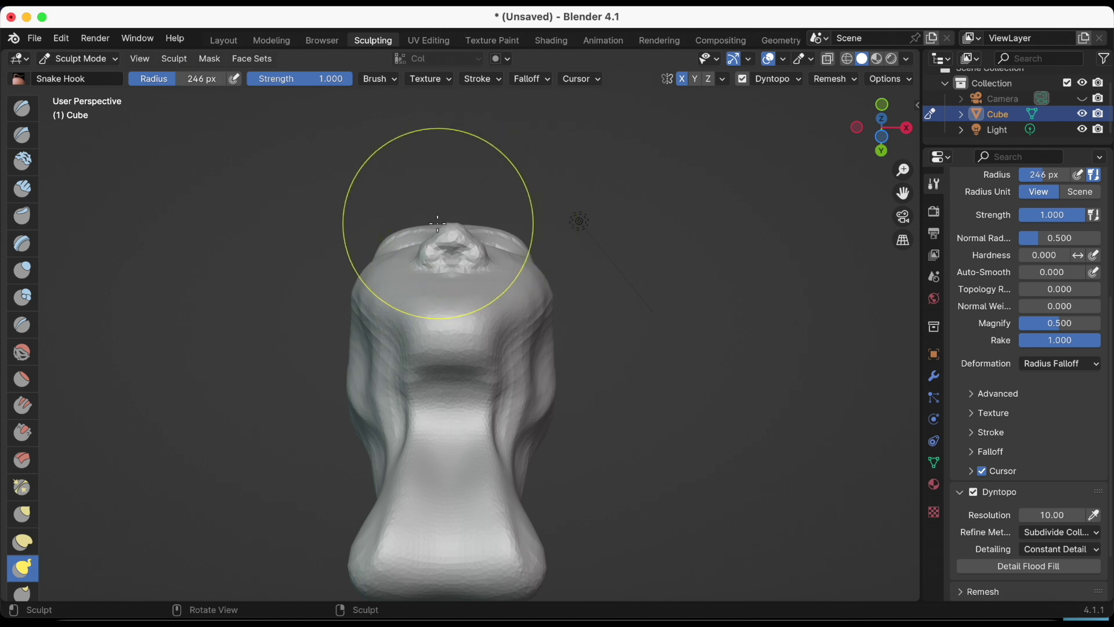
drag(427, 225, 459, 233)
Step: Switch to the Draw brush, undo the unwanted crease, and orbit to face the head
key(x)
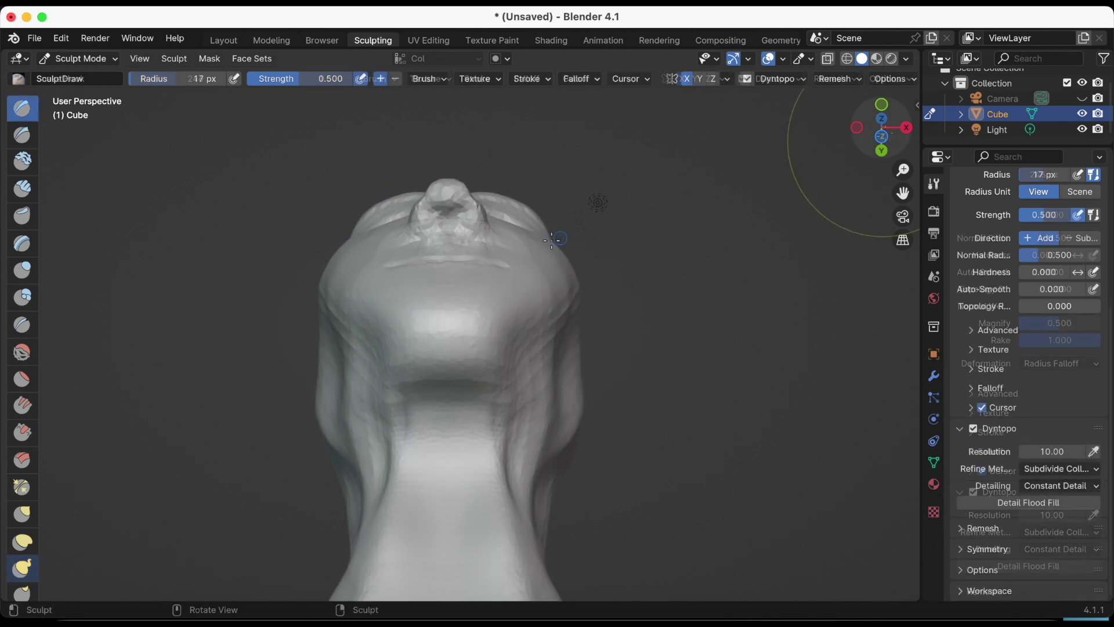
key(ctrl+z)
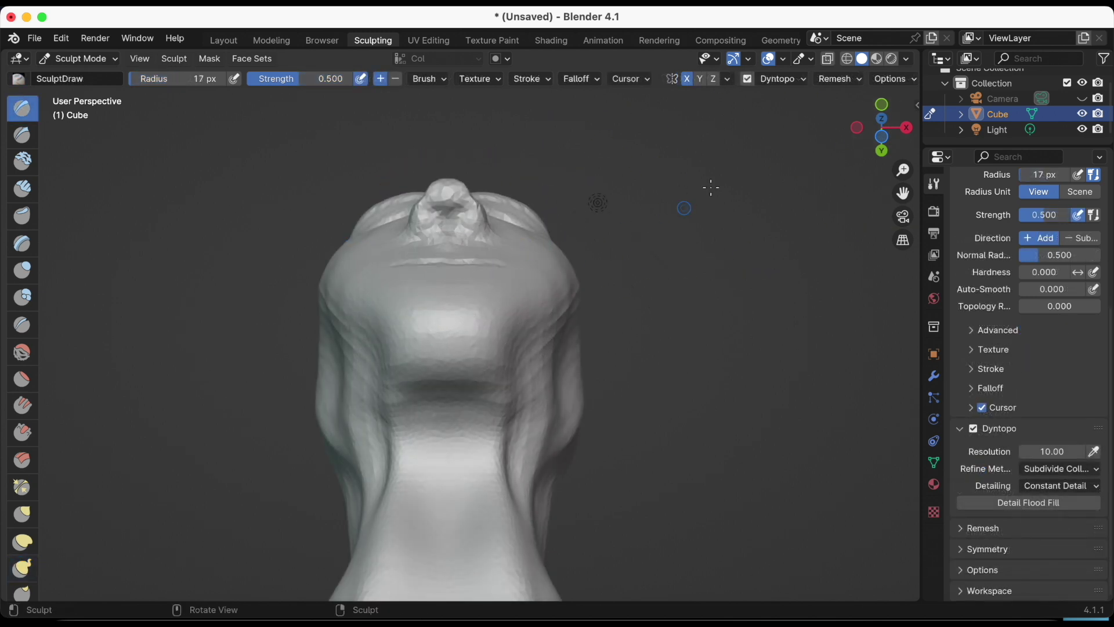
drag(881, 126, 879, 239)
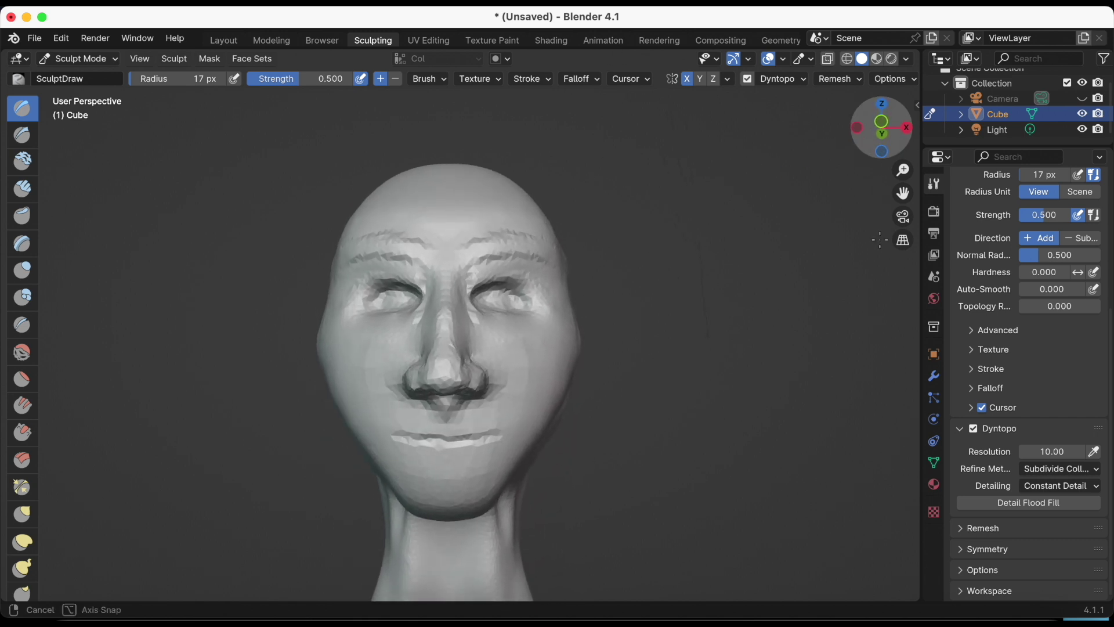
drag(880, 240, 582, 324)
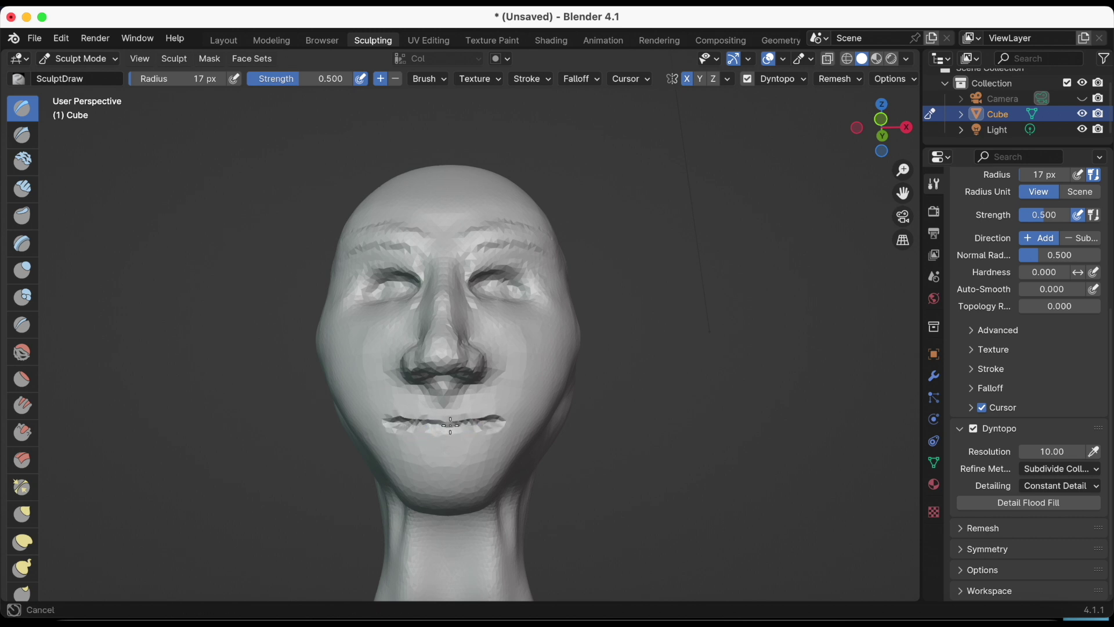
mouse_move(881, 127)
mouse_down()
mouse_move(923, 125)
mouse_move(882, 125)
mouse_up()
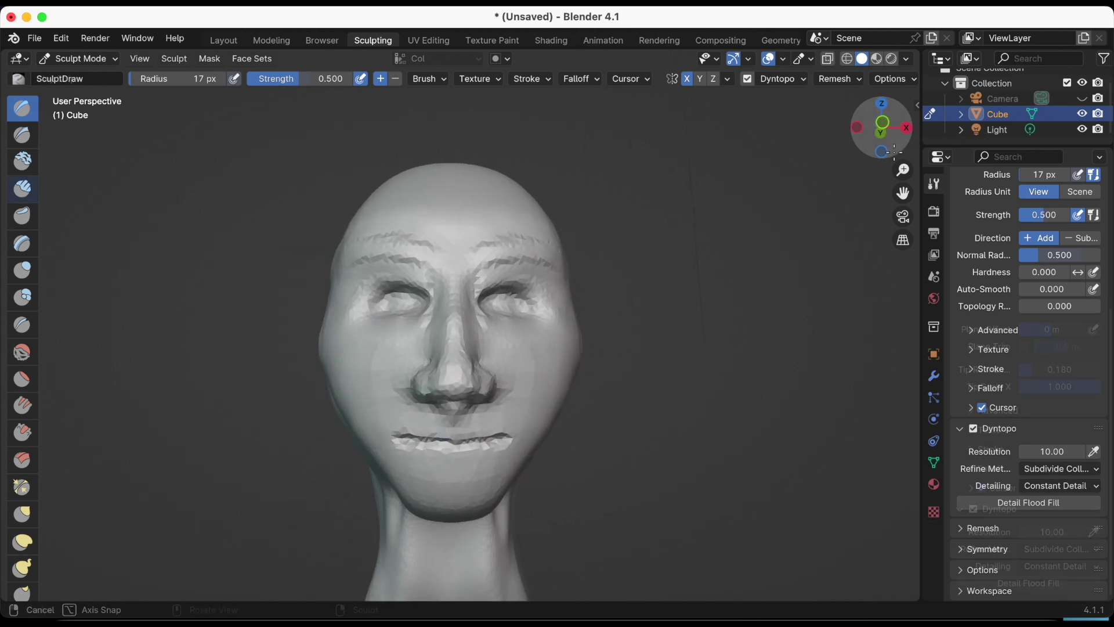
Step: Sculpt the facial features with the Draw brush at 33 px radius, checking from several angles
key(c)
key(x)
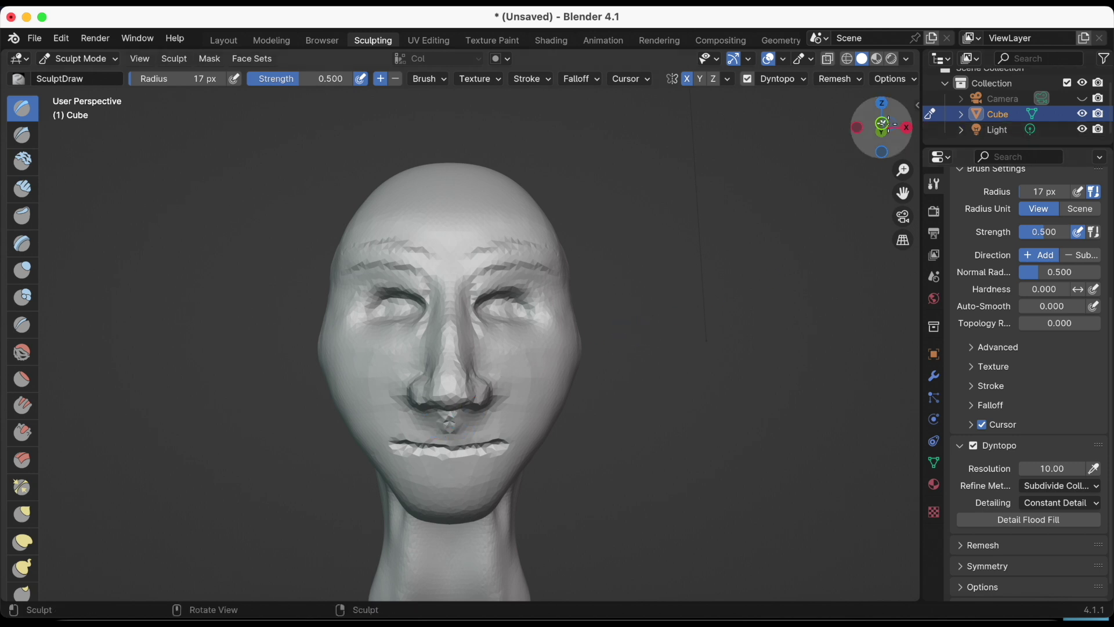
mouse_move(881, 127)
mouse_down()
mouse_move(919, 124)
mouse_move(898, 112)
mouse_up()
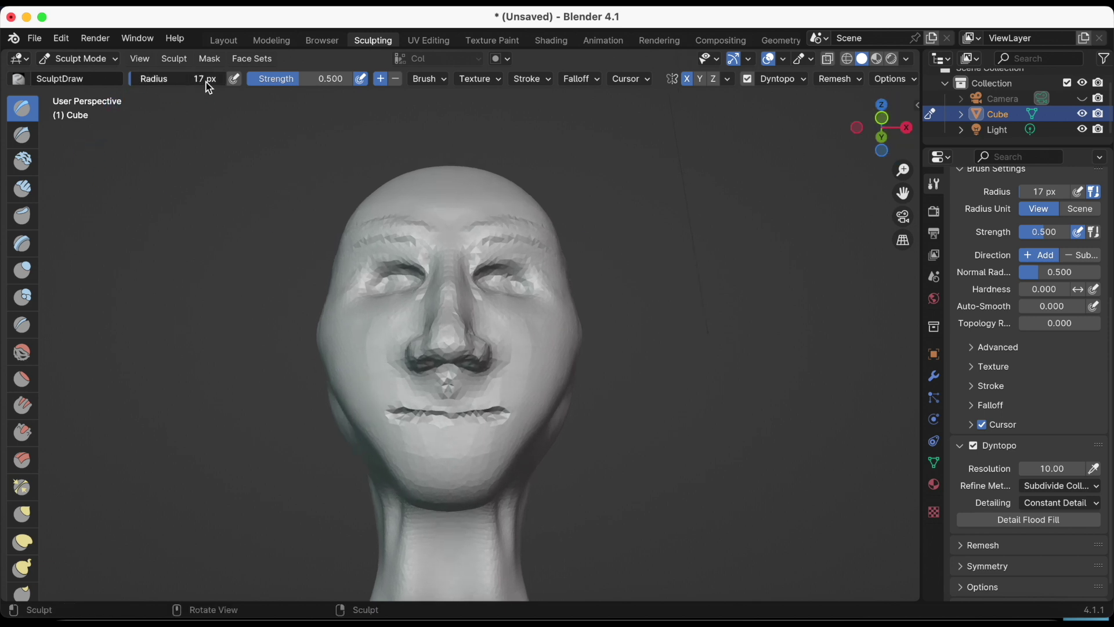
drag(210, 87, 197, 88)
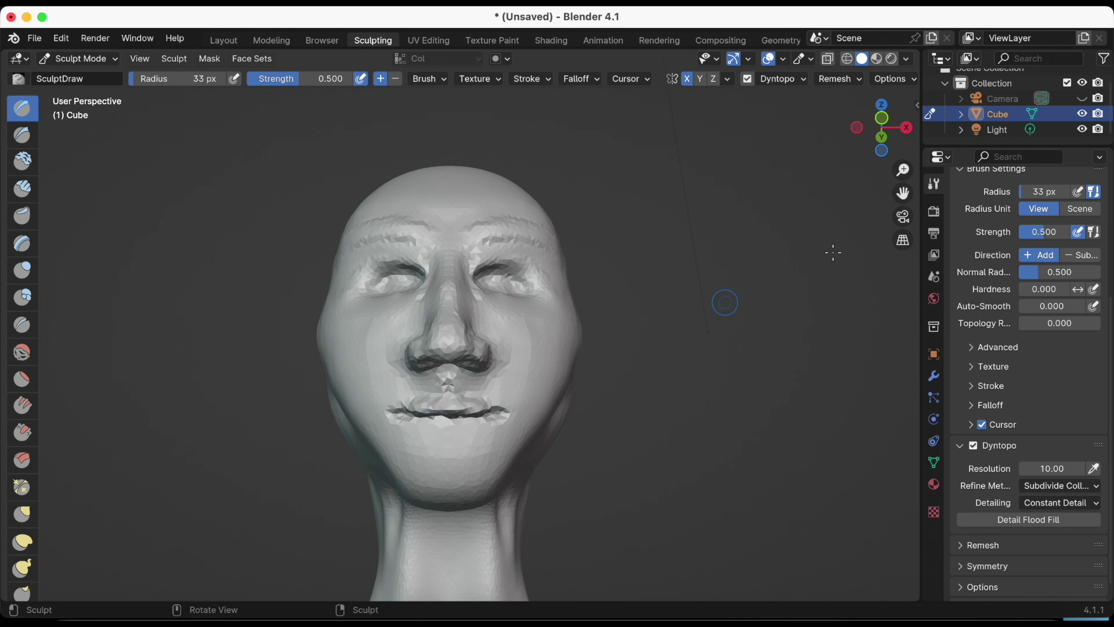
drag(882, 124, 887, 152)
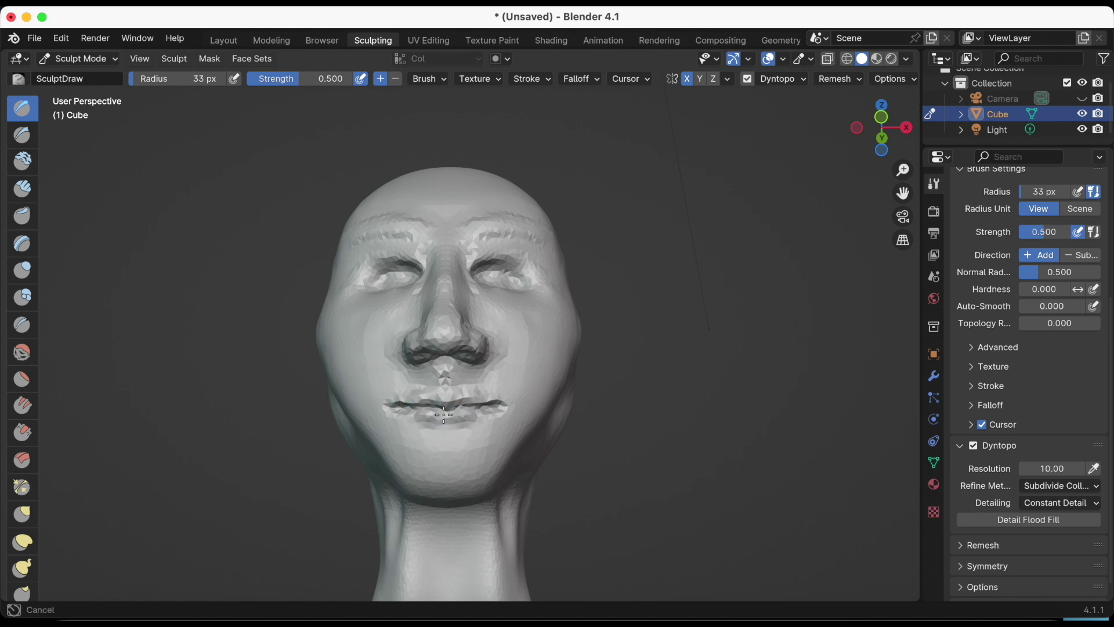
mouse_move(882, 128)
mouse_down()
mouse_move(953, 190)
mouse_move(908, 160)
mouse_move(980, 186)
mouse_up()
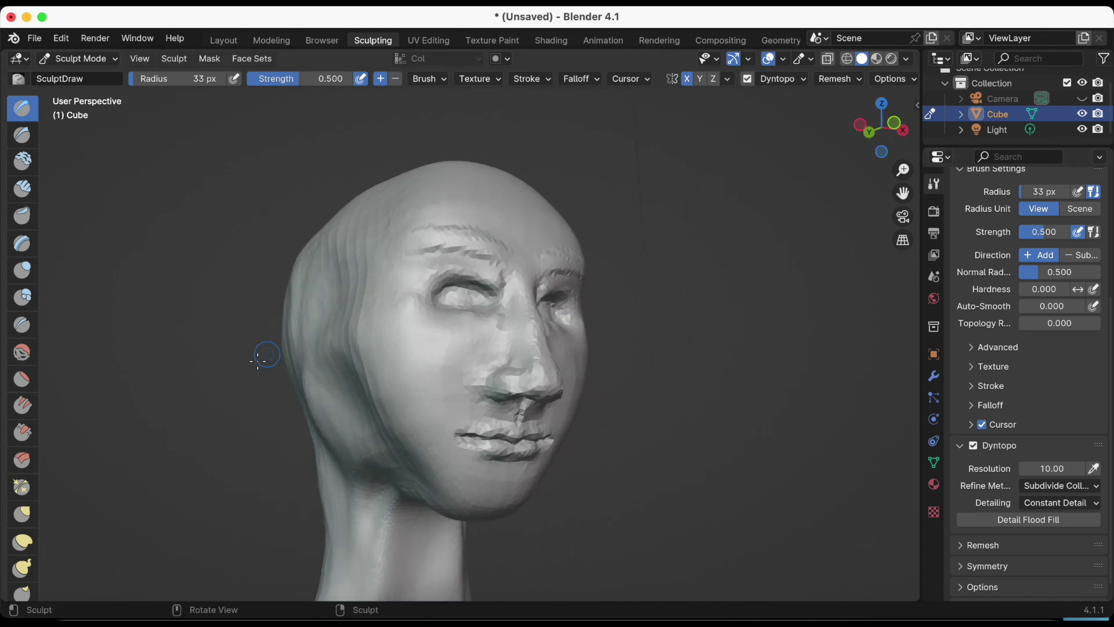
middle_drag(257, 361, 659, 393)
Step: Pull the chin and jaw into a new shape with the Snake Hook brush
key(k)
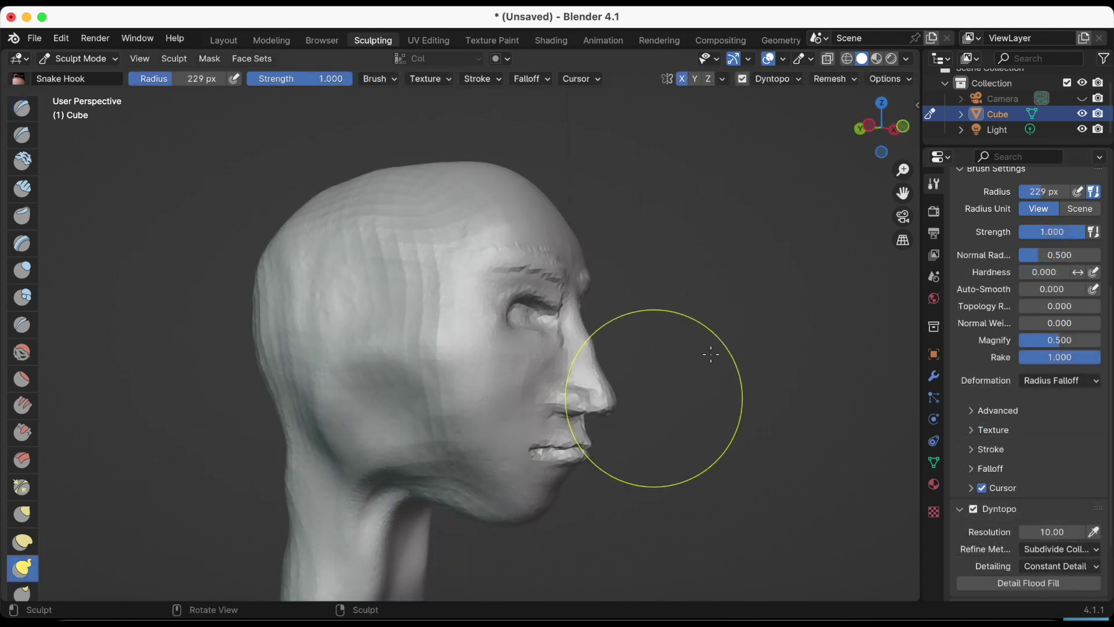
drag(873, 127, 763, 158)
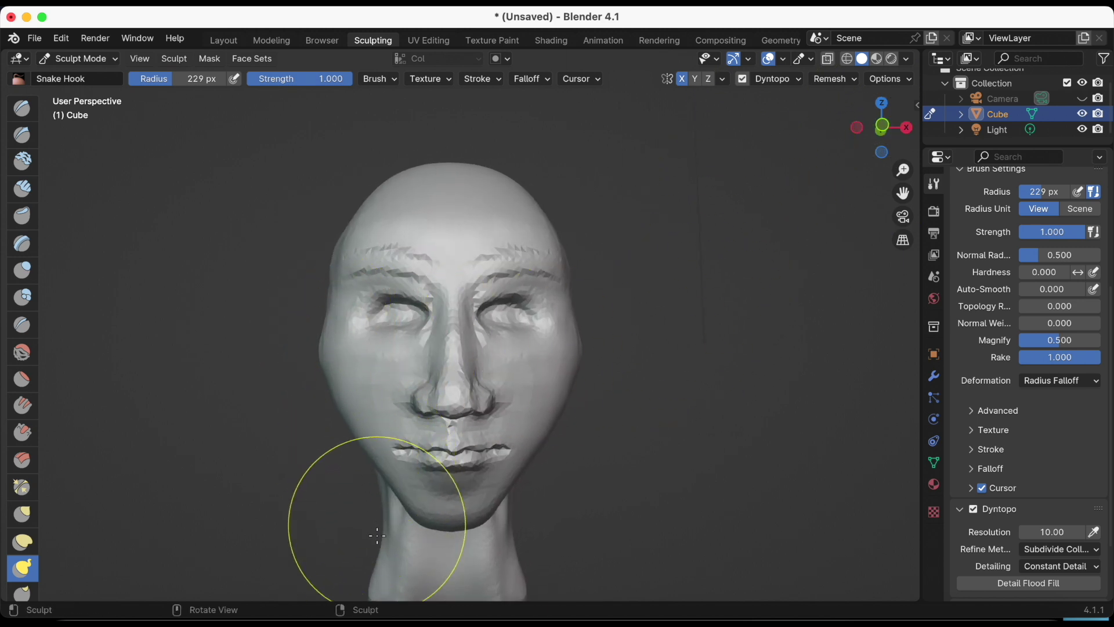
mouse_move(395, 473)
ctrl+mouse_down()
mouse_move(384, 477)
mouse_move(427, 507)
ctrl+mouse_up()
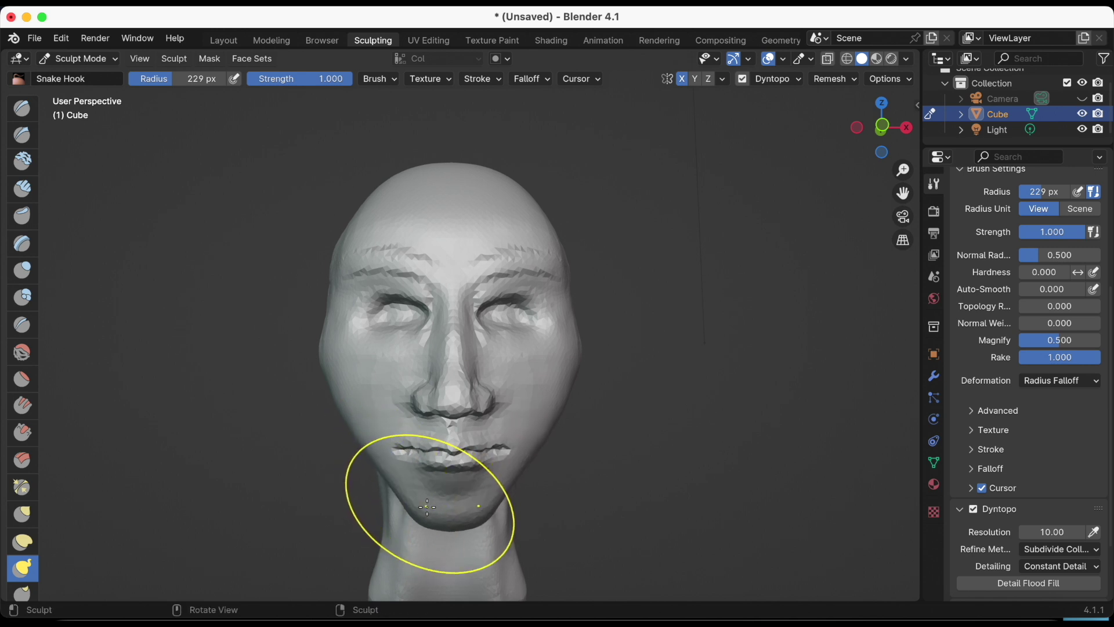
drag(427, 507, 440, 511)
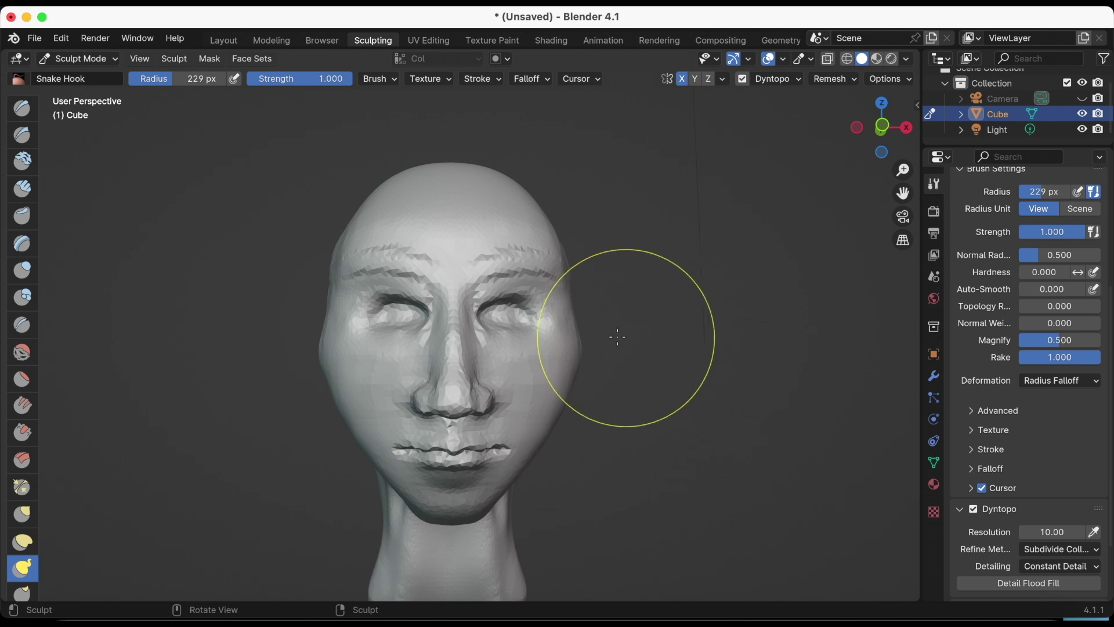
Step: Try Elastic Deform at about 412 px on the mouth and cheek, undoing both deformations
click(23, 541)
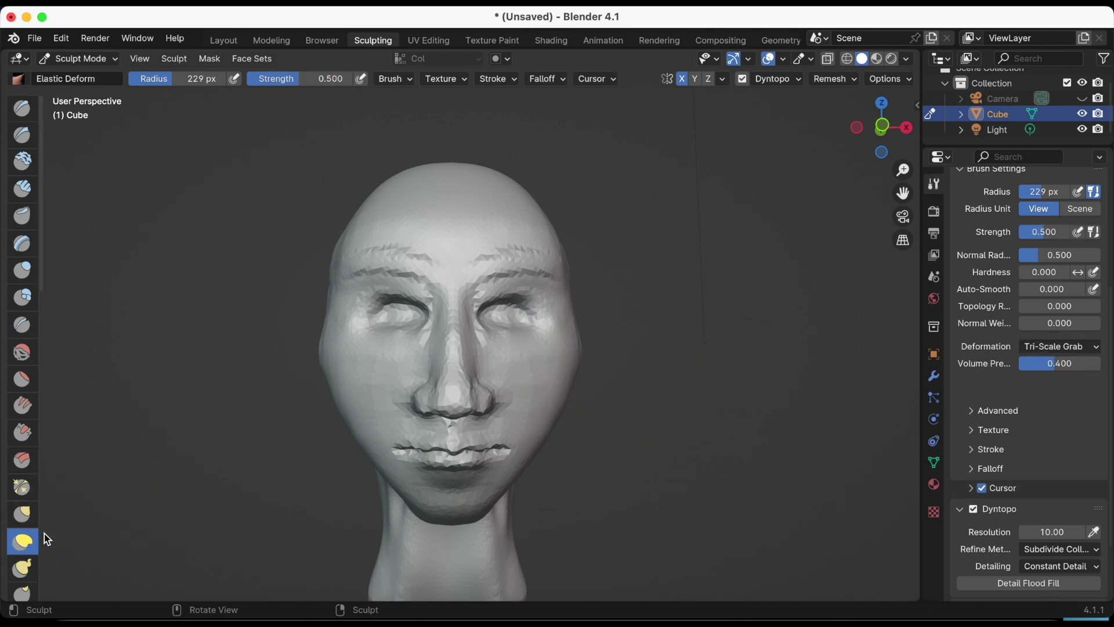
drag(233, 85, 250, 87)
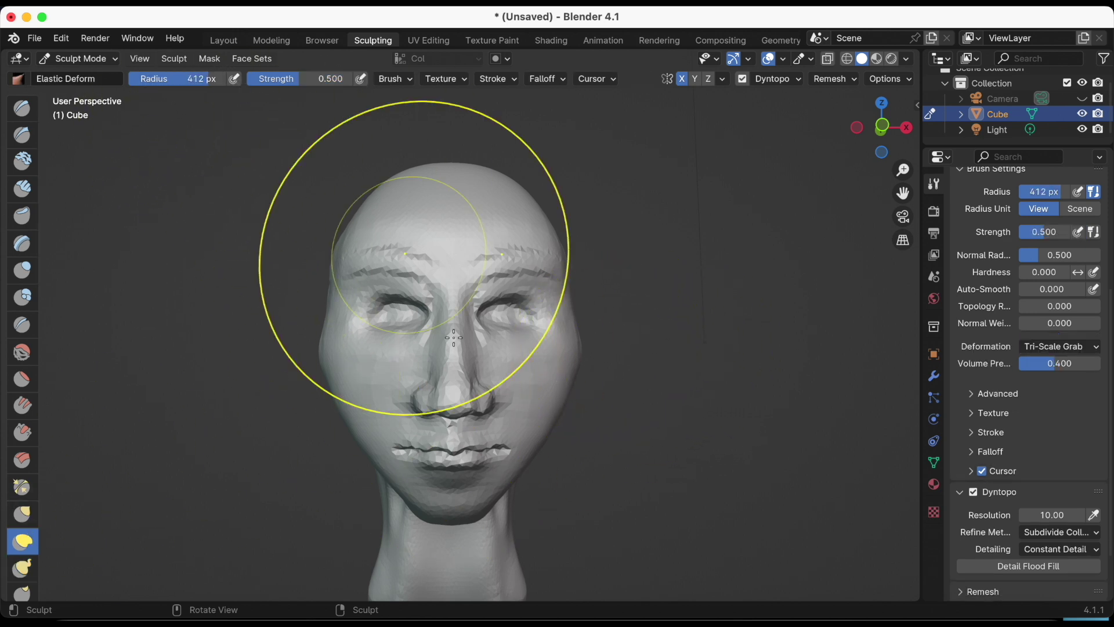
mouse_move(445, 477)
mouse_down()
mouse_move(456, 465)
mouse_move(438, 400)
mouse_up()
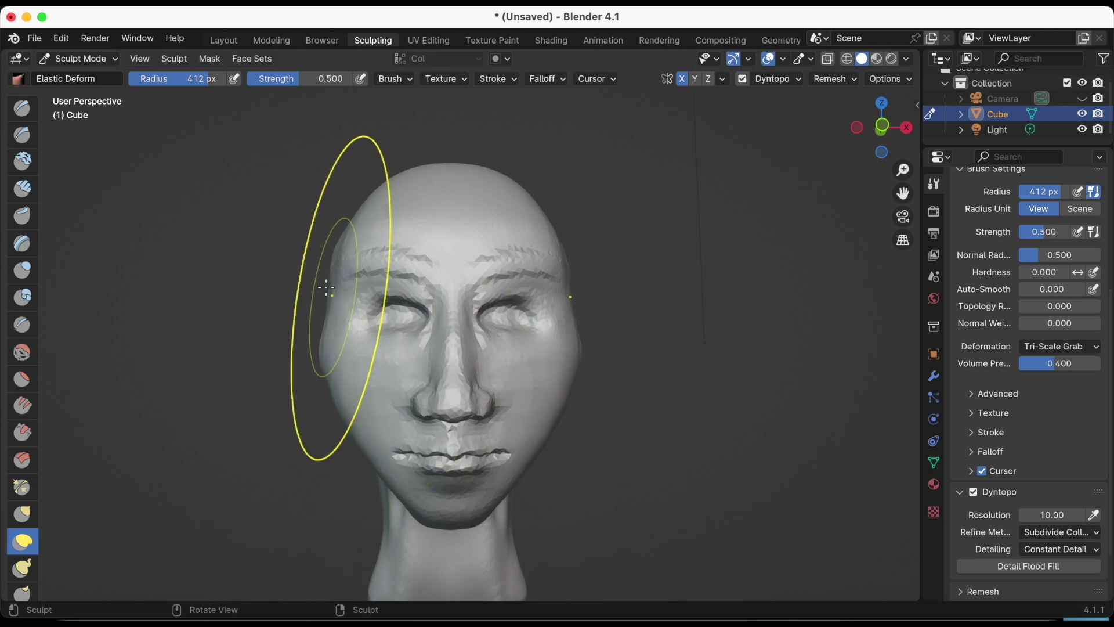
key(ctrl+z)
mouse_move(323, 305)
mouse_down()
mouse_move(371, 423)
mouse_move(348, 400)
mouse_up()
key(ctrl+z)
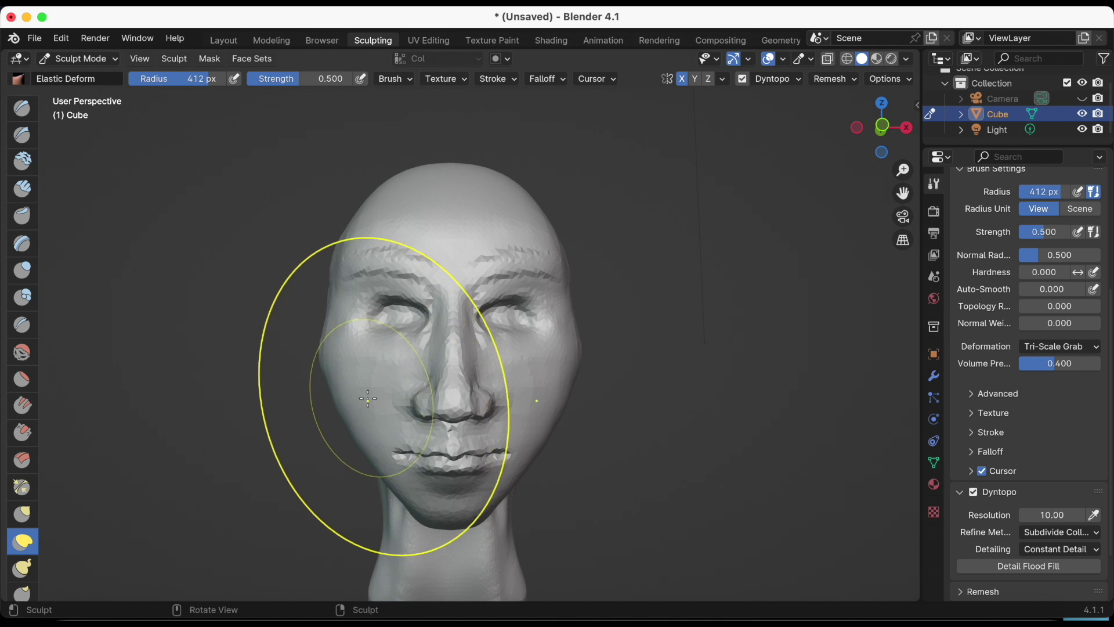
key(ctrl+z)
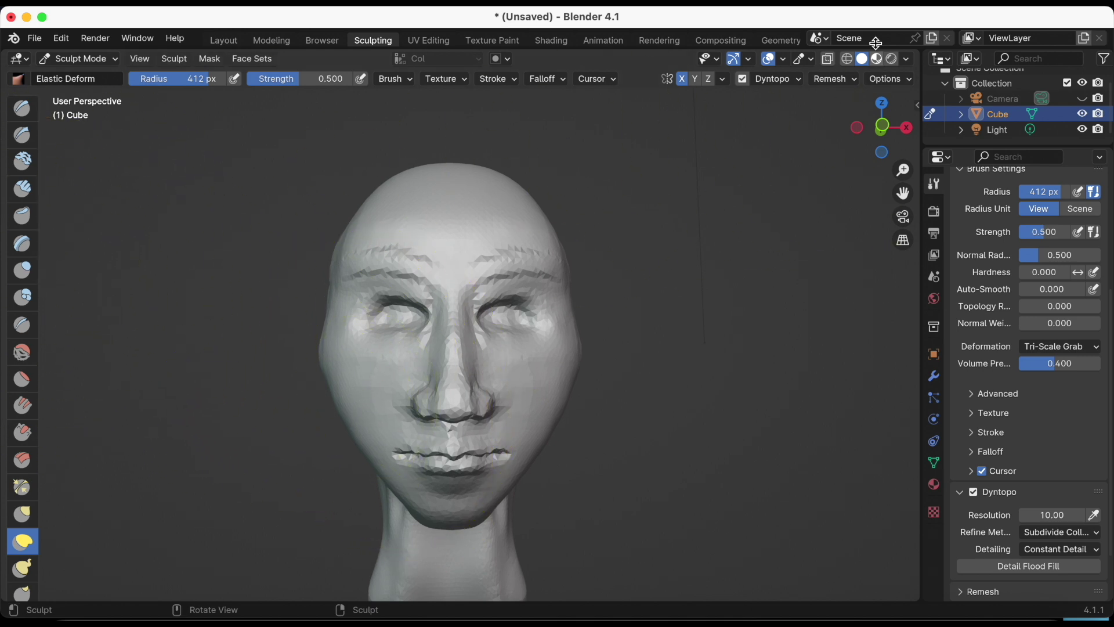
scroll(627, 229, down, 1)
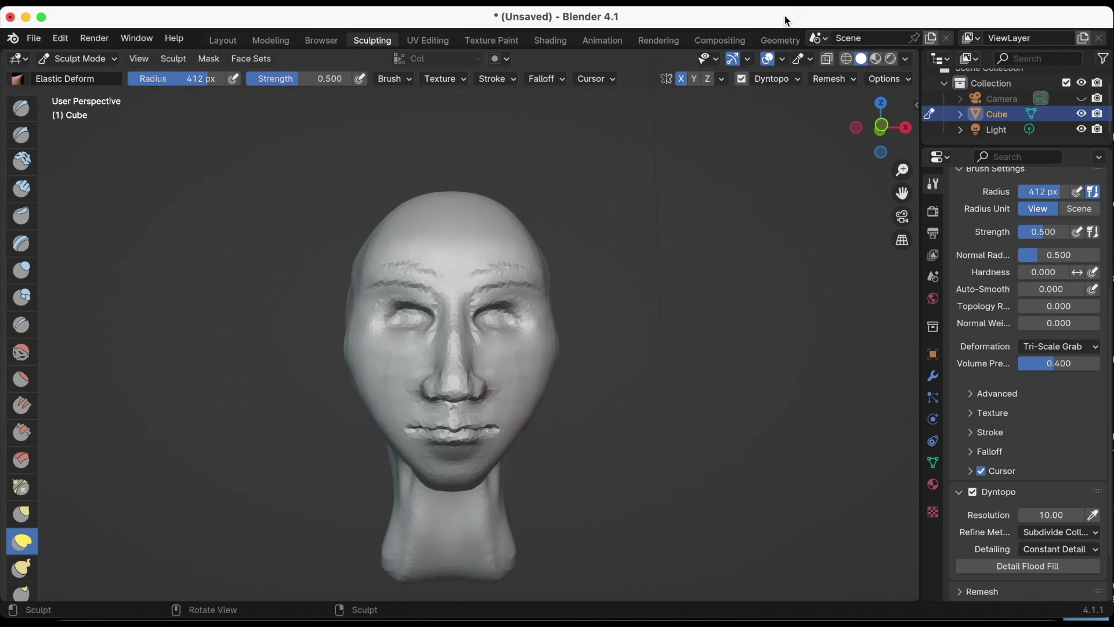
Step: Reshape eyes, nose and cheeks with Snake Hook at 104 px, then add Clay Strips around them
key(k)
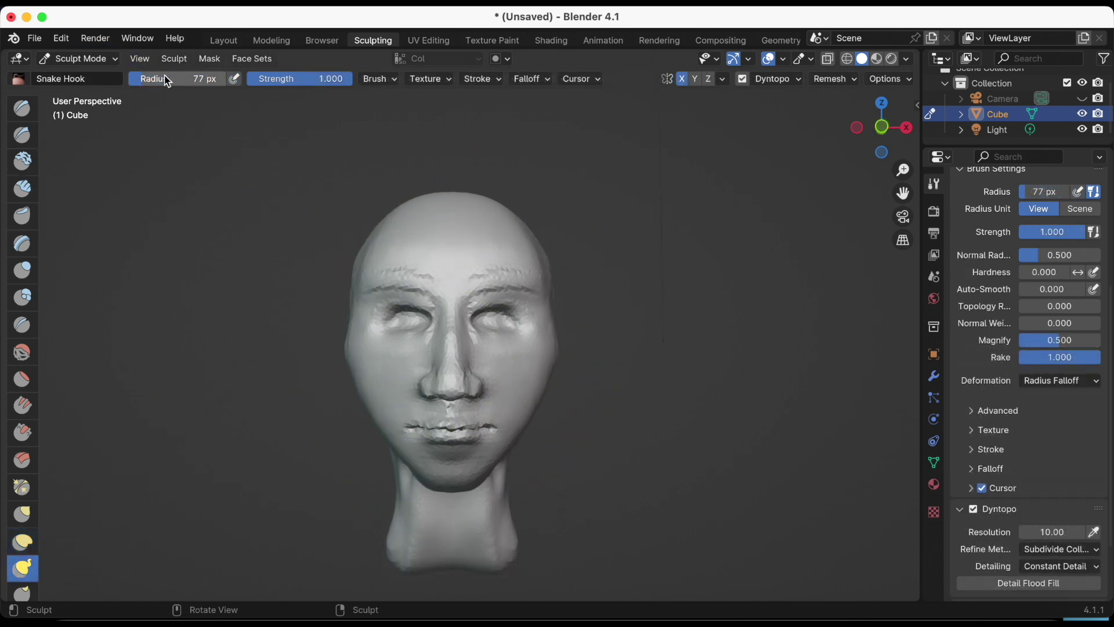
drag(167, 80, 212, 86)
mouse_move(418, 356)
mouse_down()
mouse_move(418, 299)
mouse_move(405, 410)
mouse_up()
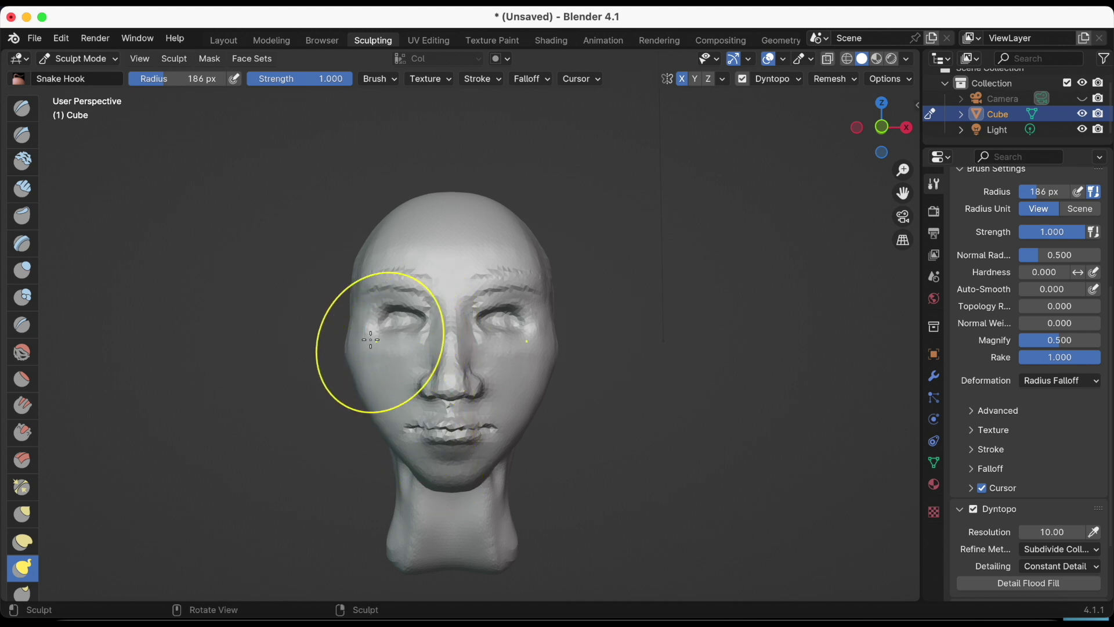
click(22, 189)
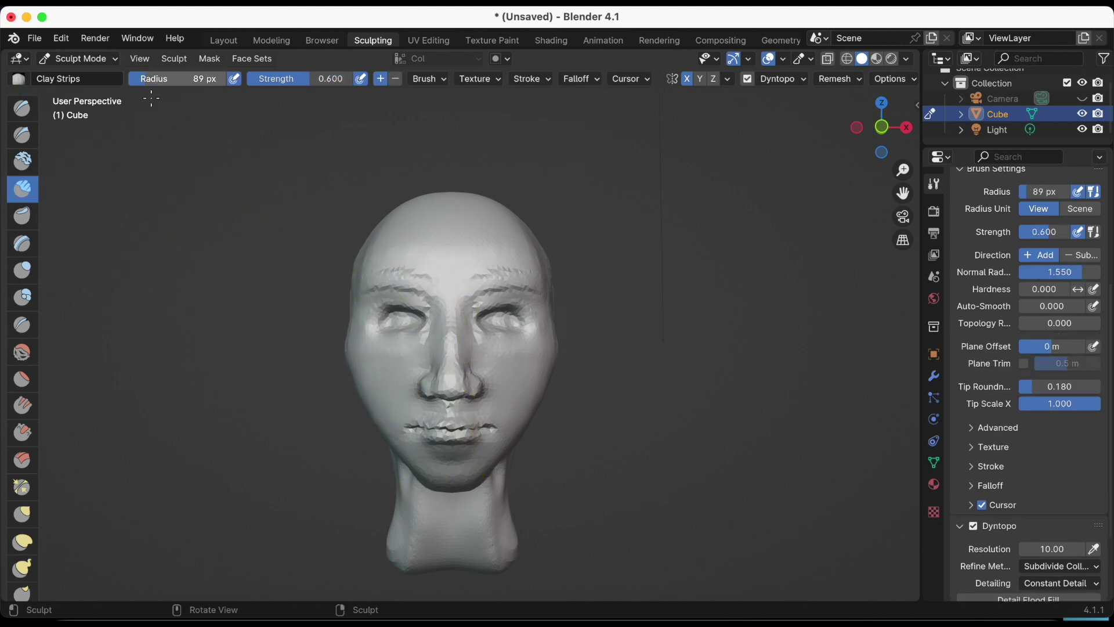
mouse_move(430, 348)
mouse_down()
mouse_move(401, 375)
mouse_move(386, 324)
mouse_up()
Step: Raise symmetrical ear bulges on both sides of the head with the Blob brush
click(22, 297)
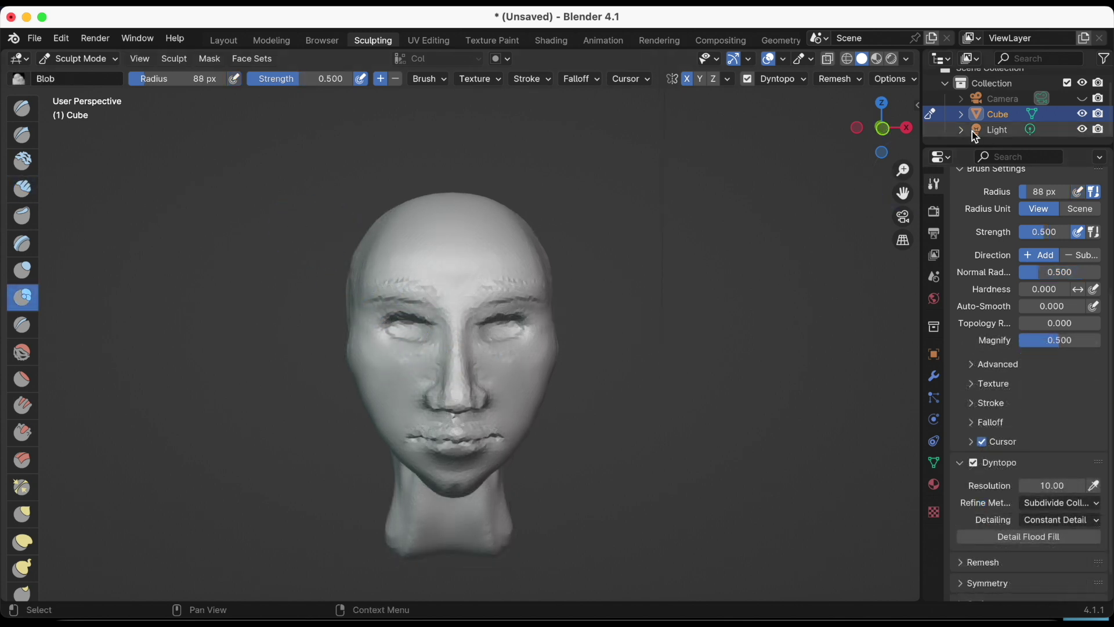
drag(881, 127, 842, 132)
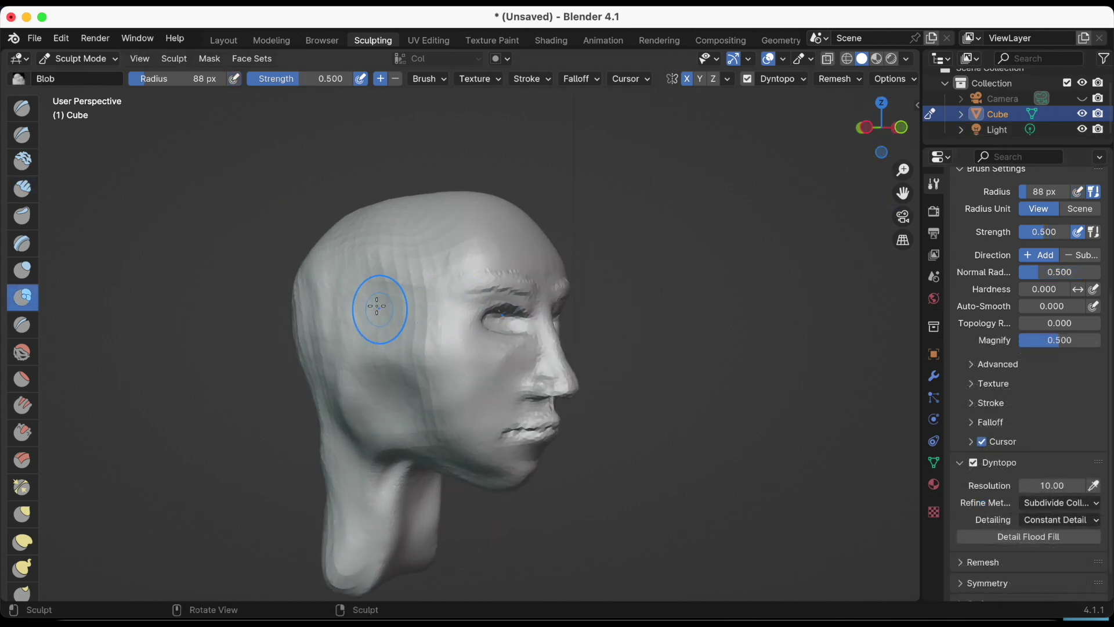
mouse_move(377, 307)
mouse_down()
mouse_move(412, 383)
mouse_move(383, 317)
mouse_up()
drag(882, 116, 778, 138)
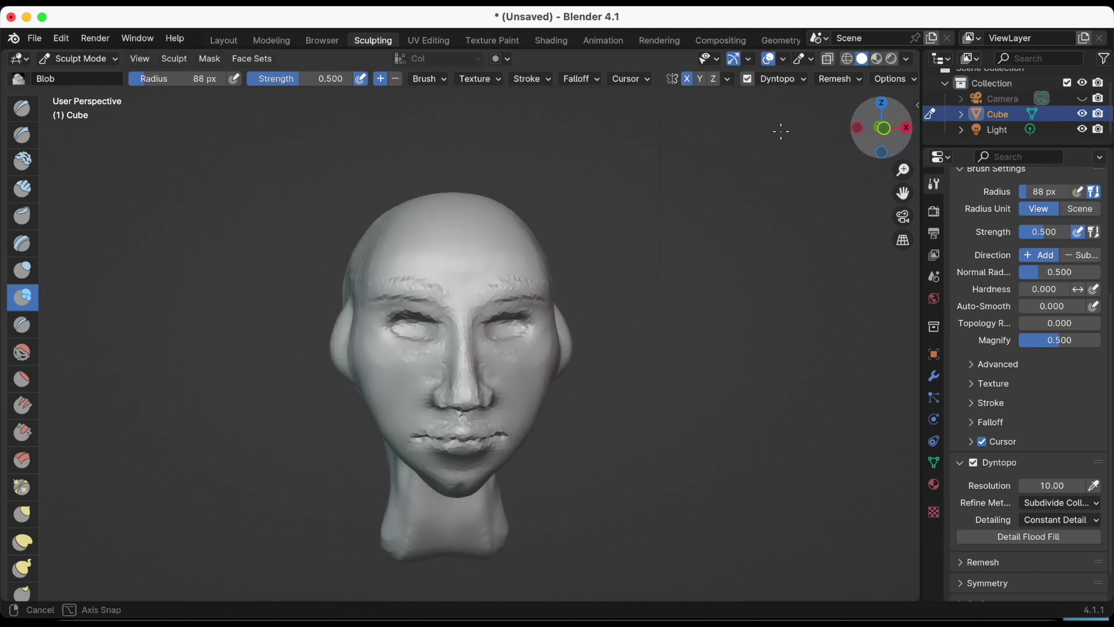
drag(334, 315, 339, 315)
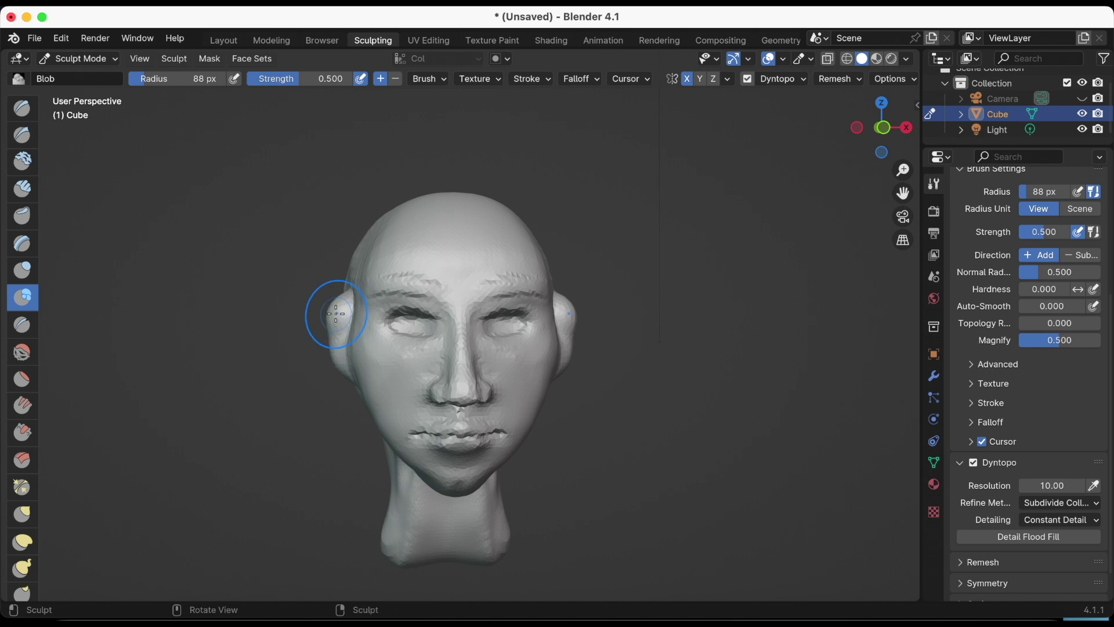
drag(337, 307, 341, 347)
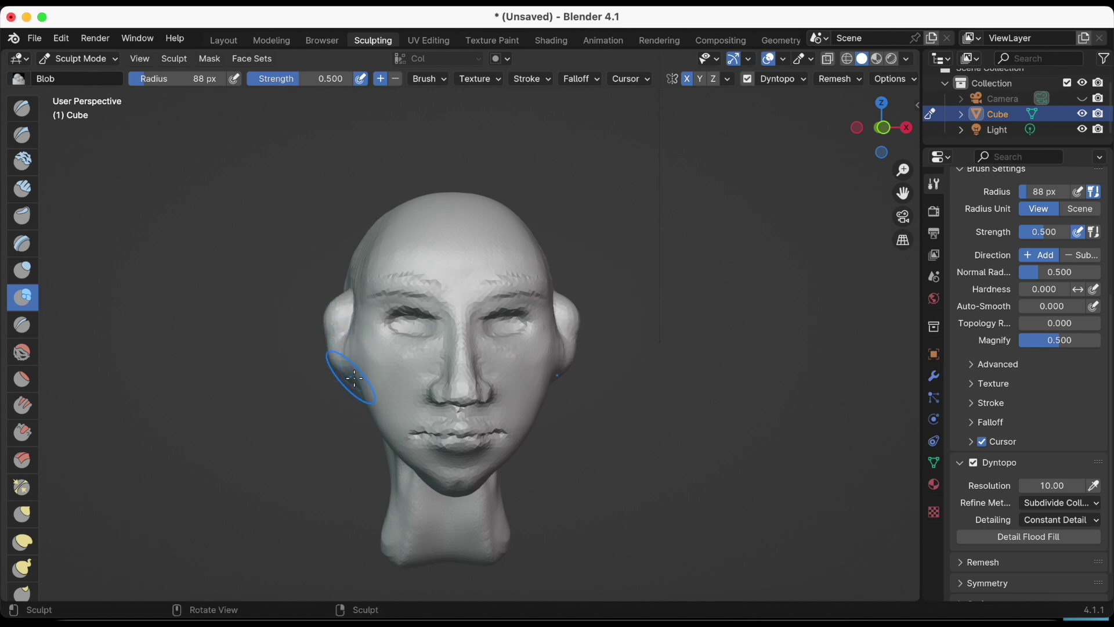
Step: Orbit toward the head's left side and select the basic SculptDraw brush
mouse_move(881, 128)
mouse_down()
mouse_move(772, 136)
mouse_move(898, 143)
mouse_up()
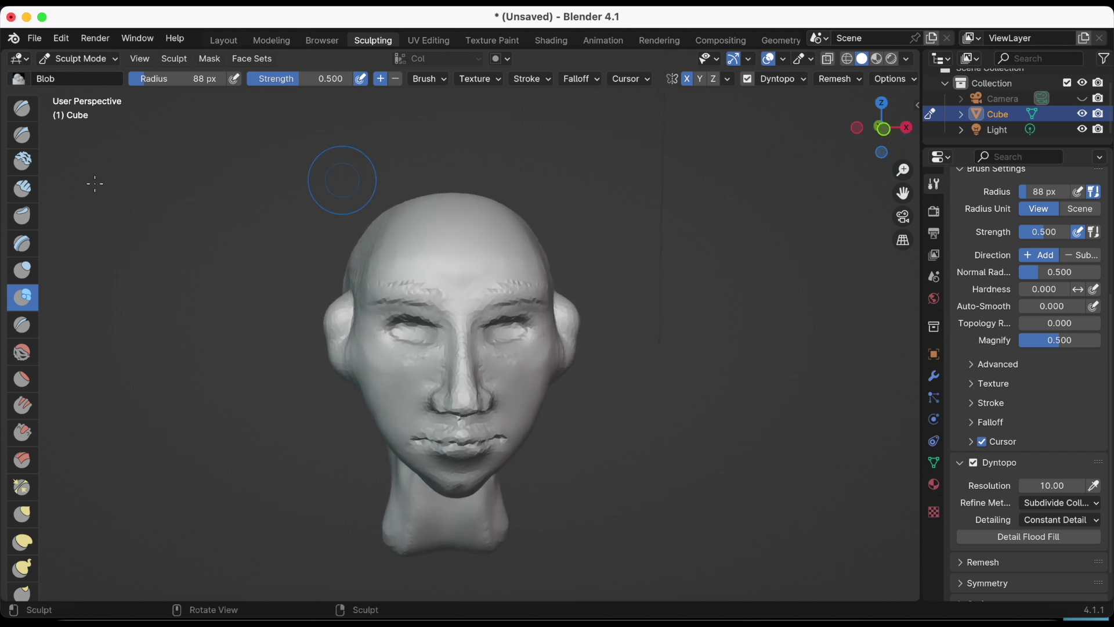
click(24, 137)
click(24, 111)
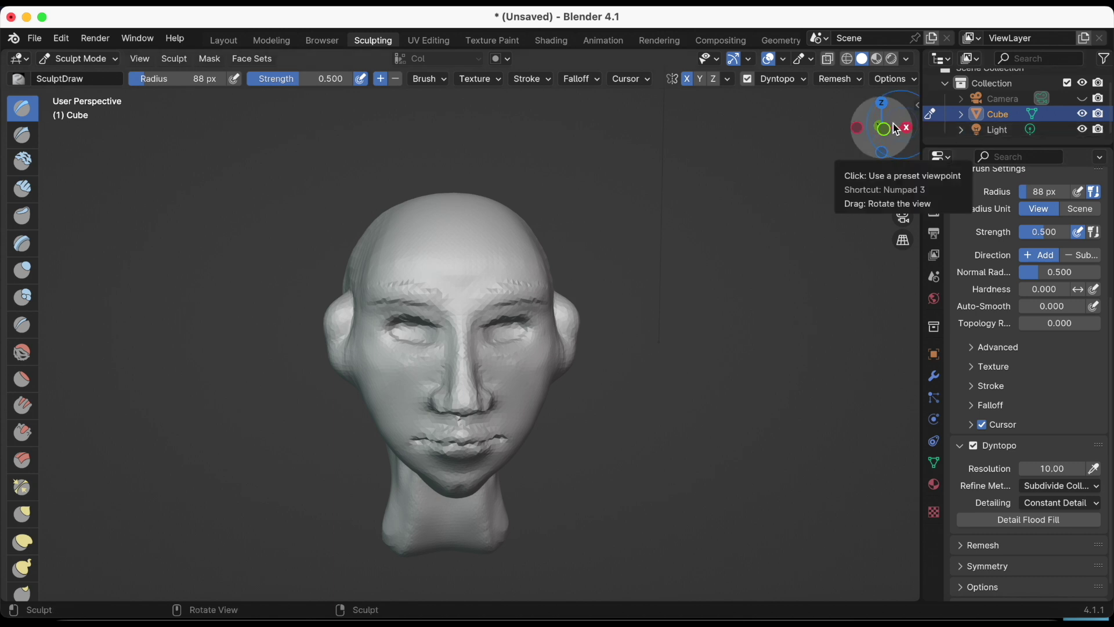
drag(882, 124, 883, 138)
Step: Shape the left ear and its upper surface with the Snake Hook brush
click(23, 568)
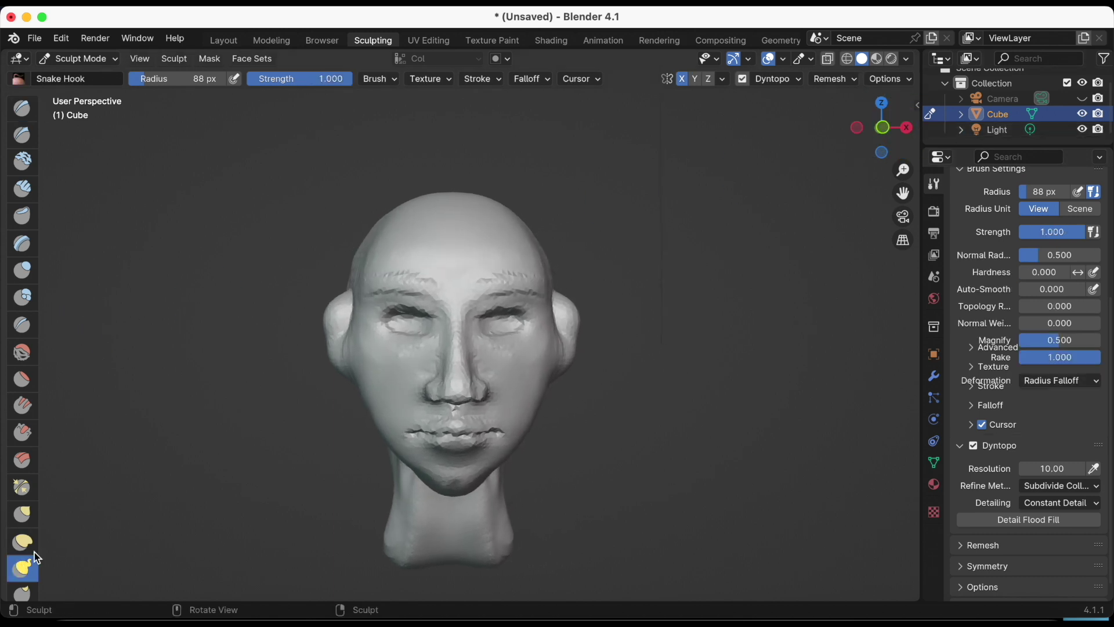
mouse_move(345, 375)
mouse_down()
mouse_move(355, 385)
mouse_move(333, 366)
mouse_up()
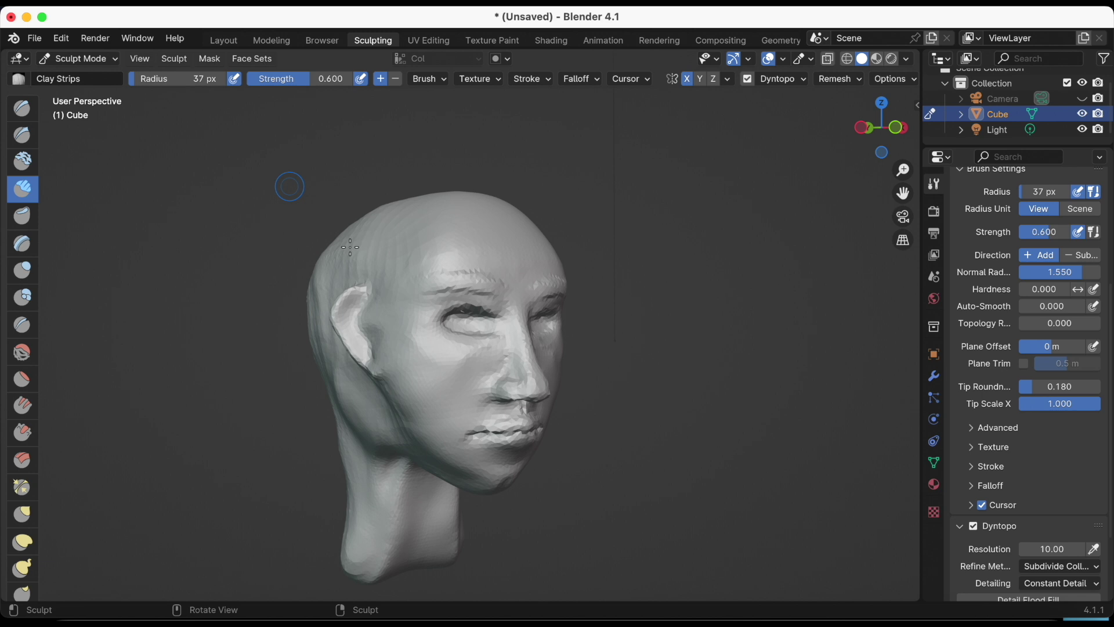
drag(369, 300, 354, 302)
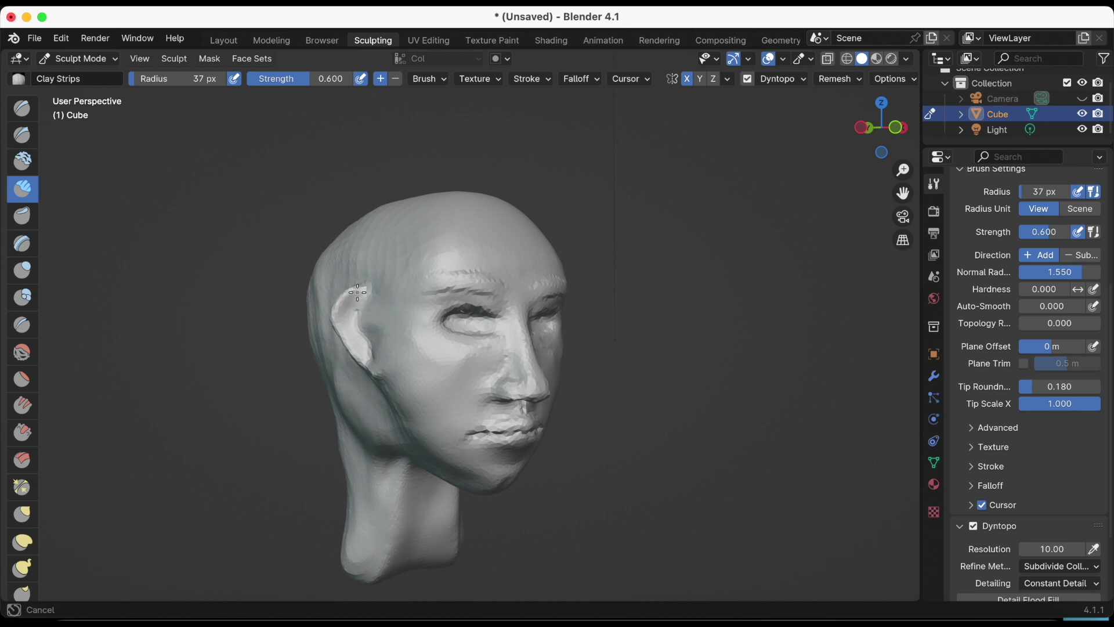
drag(357, 292, 370, 356)
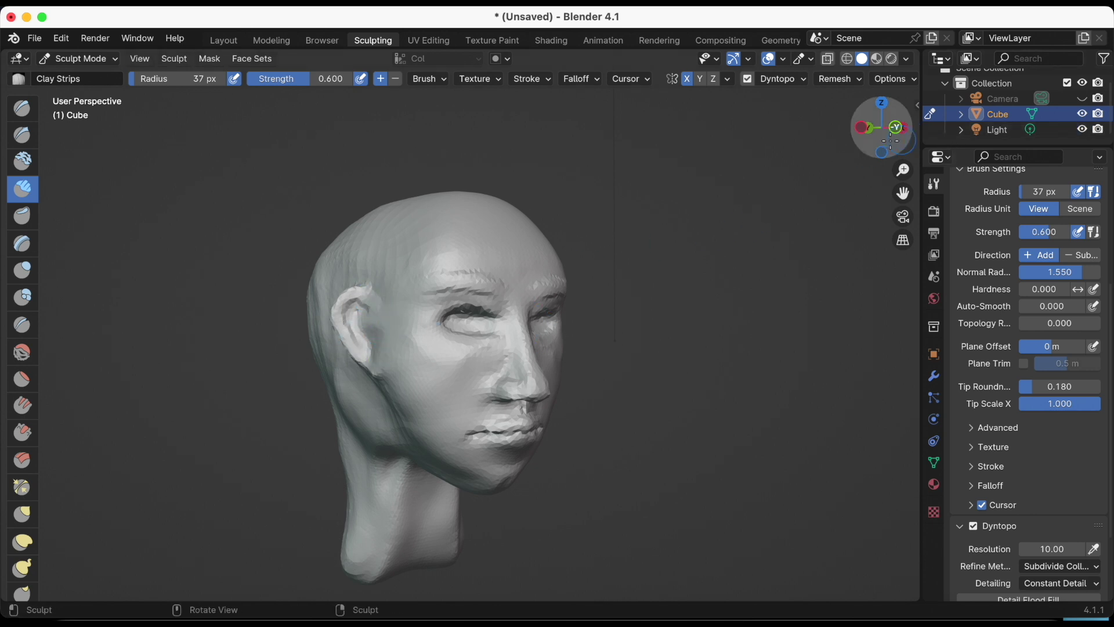
Step: Sculpt the area in front of the ear from a side profile, then review from the front
mouse_move(882, 127)
mouse_down()
mouse_move(952, 133)
mouse_move(617, 262)
mouse_up()
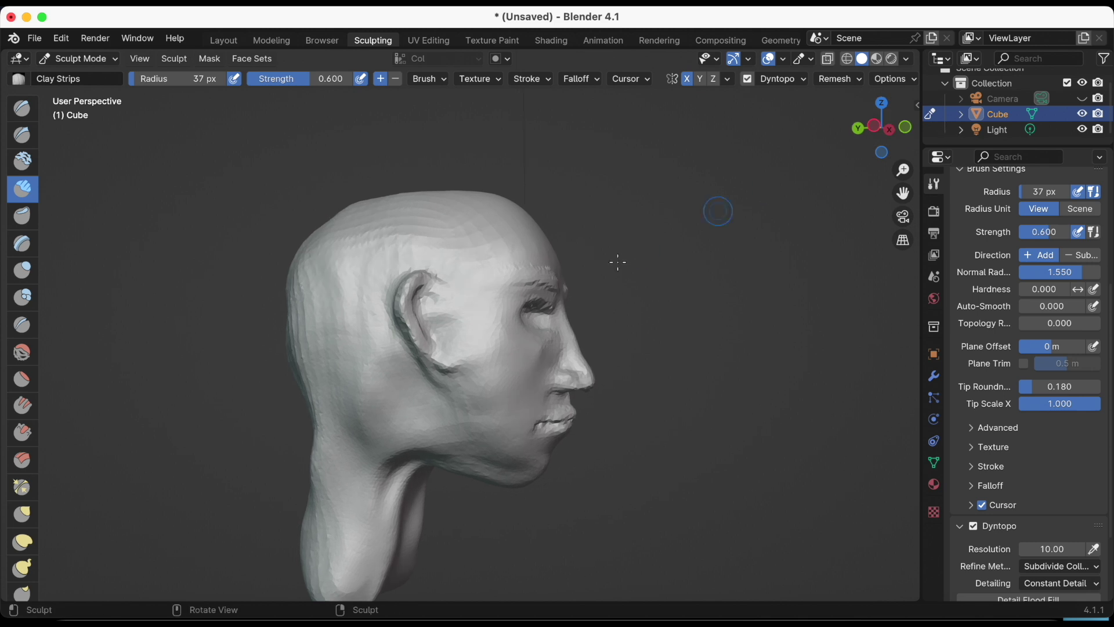
drag(430, 319, 489, 321)
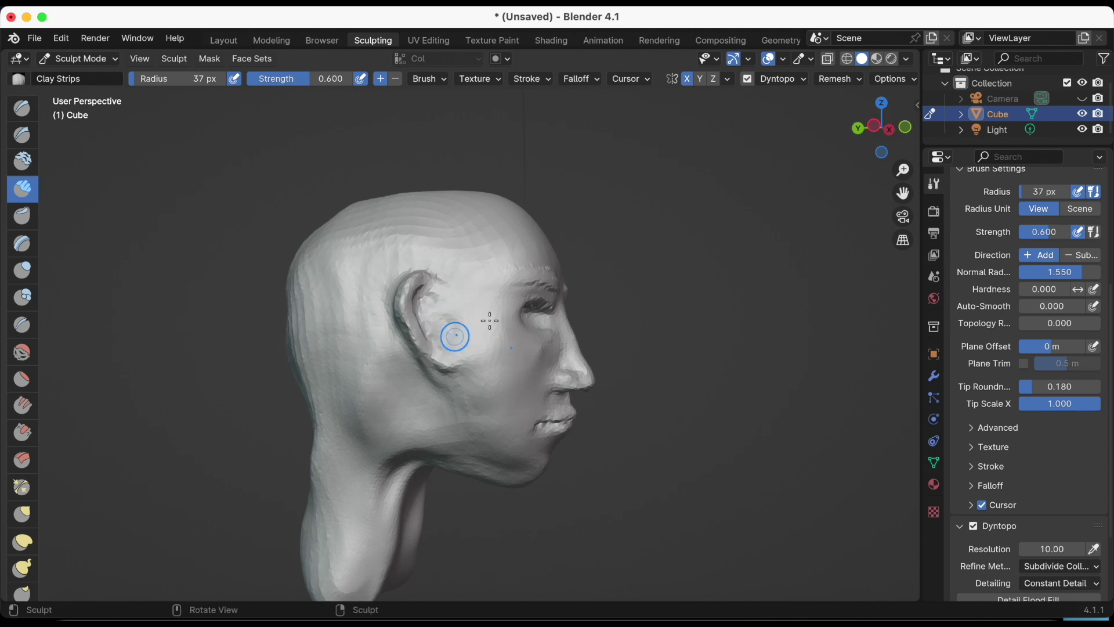
mouse_move(877, 136)
mouse_down()
mouse_move(437, 305)
mouse_move(451, 305)
mouse_up()
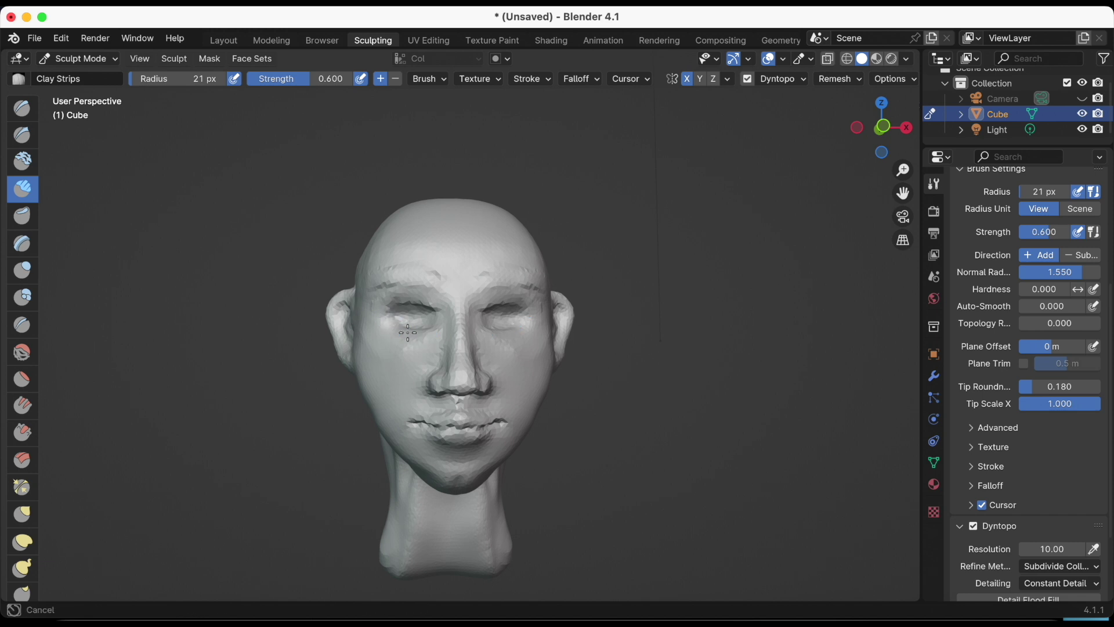
mouse_move(881, 127)
mouse_down()
mouse_move(995, 141)
mouse_move(870, 144)
mouse_up()
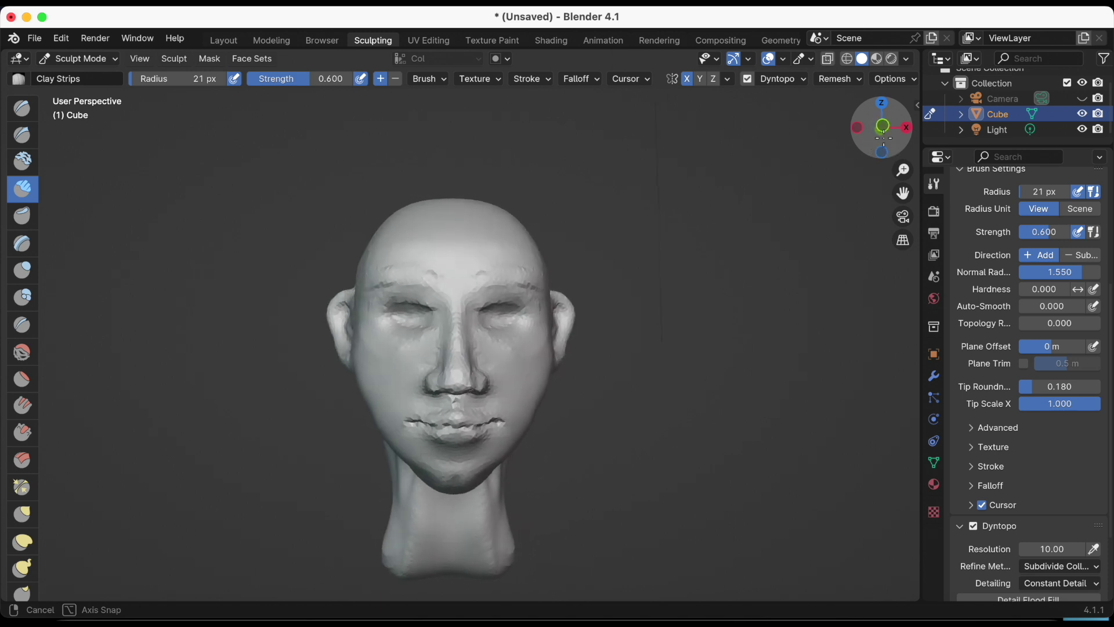
drag(870, 144, 864, 152)
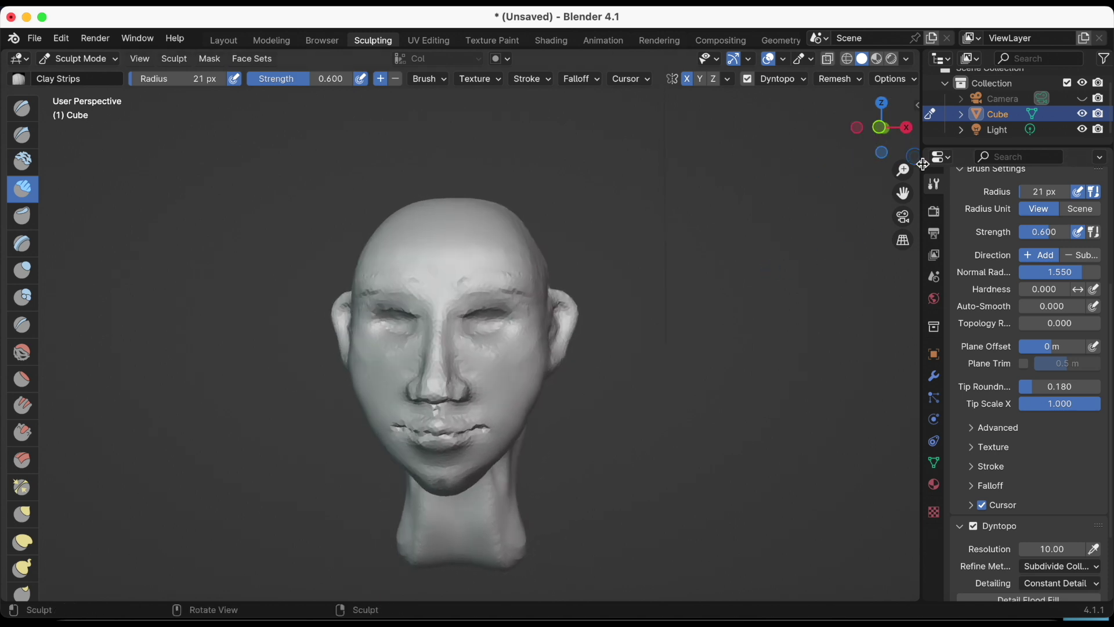
Step: Set the brush to about 189 px, then deepen both eye sockets with the Draw brush
key(f)
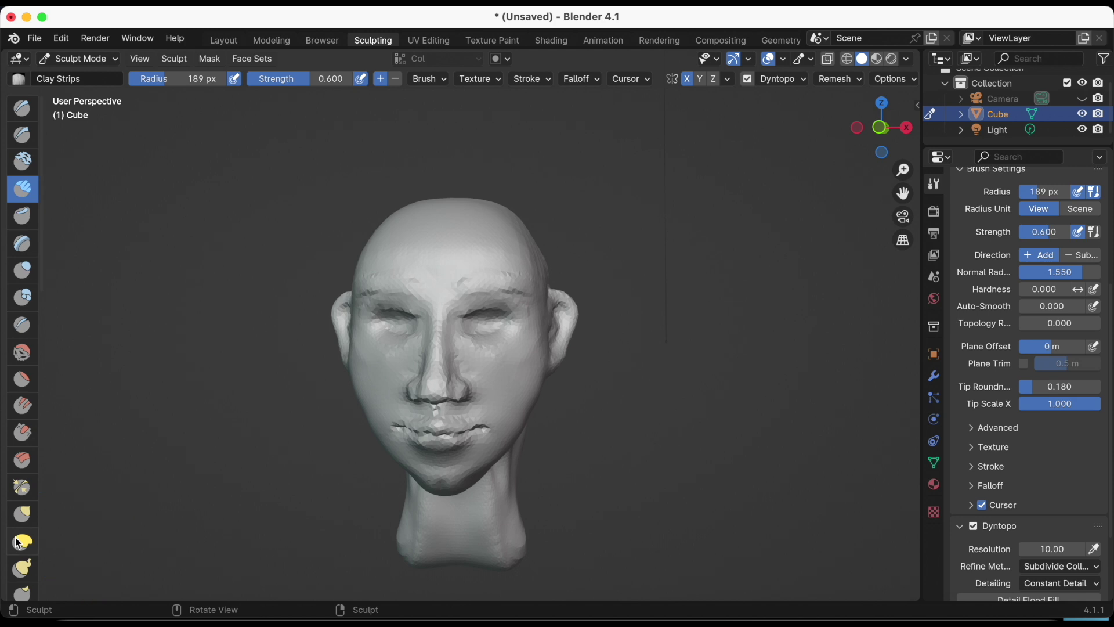
click(20, 542)
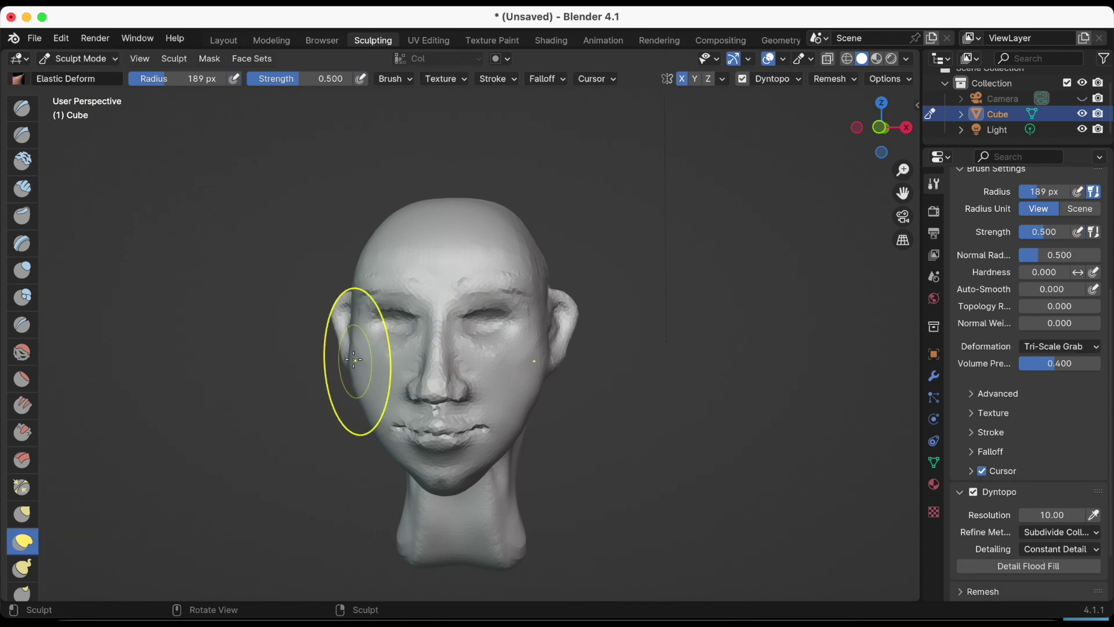
drag(891, 129, 986, 125)
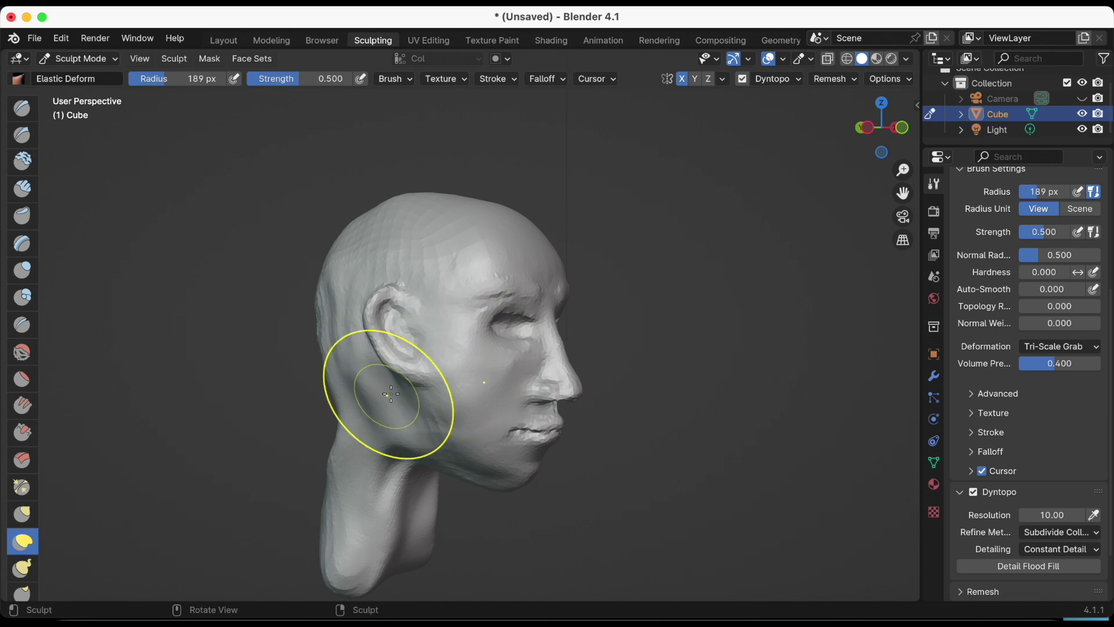
mouse_move(882, 127)
mouse_down()
mouse_move(871, 79)
mouse_move(772, 111)
mouse_up()
key(x)
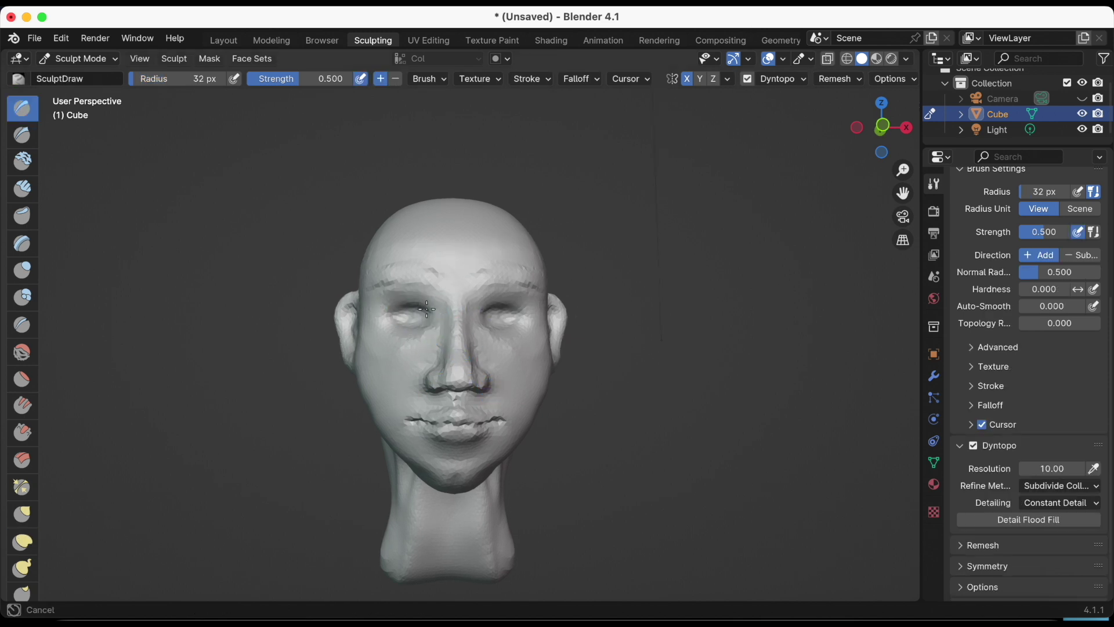
mouse_move(427, 309)
mouse_down()
mouse_move(420, 321)
mouse_move(378, 313)
mouse_up()
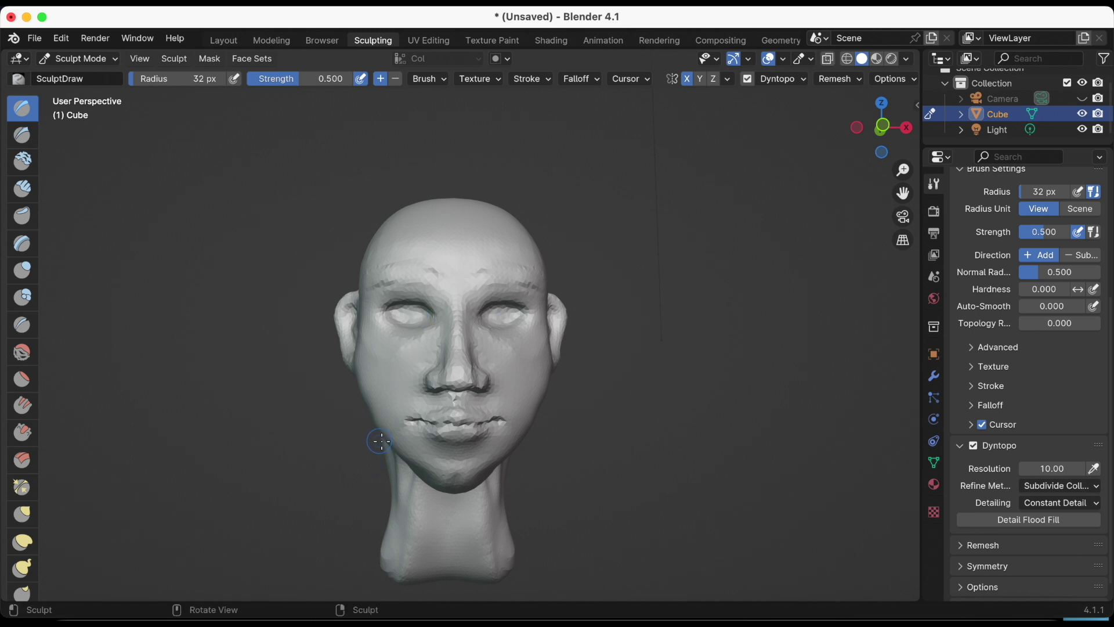
Step: Reshape the left nostril and the area above the upper lip with Snake Hook at 83 px
scroll(377, 433, up, 2)
click(22, 568)
drag(149, 78, 120, 79)
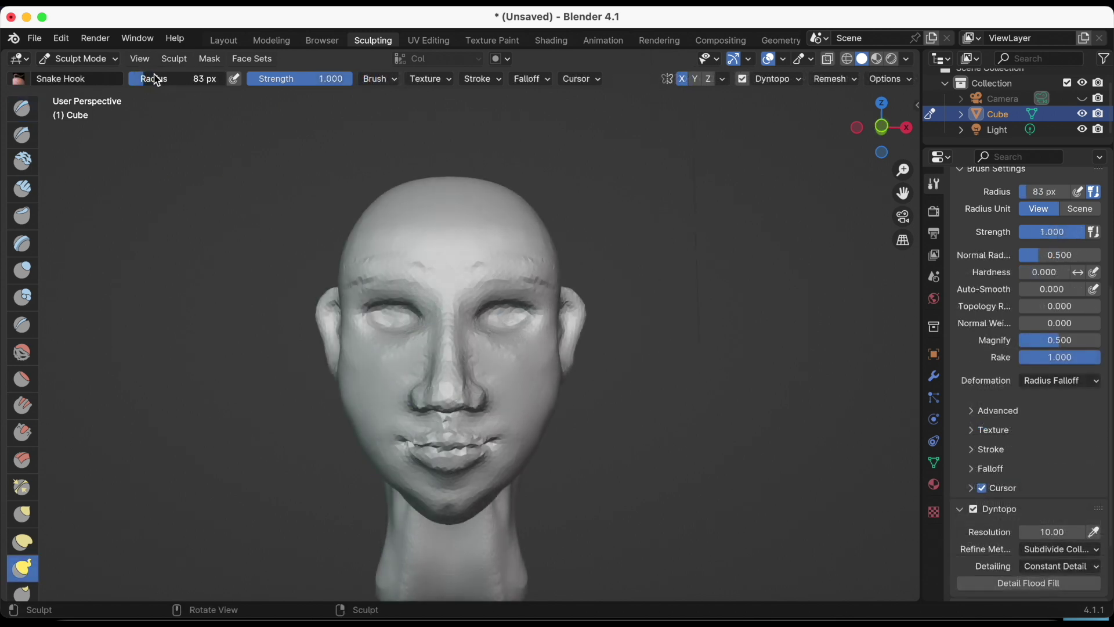
drag(414, 410, 411, 405)
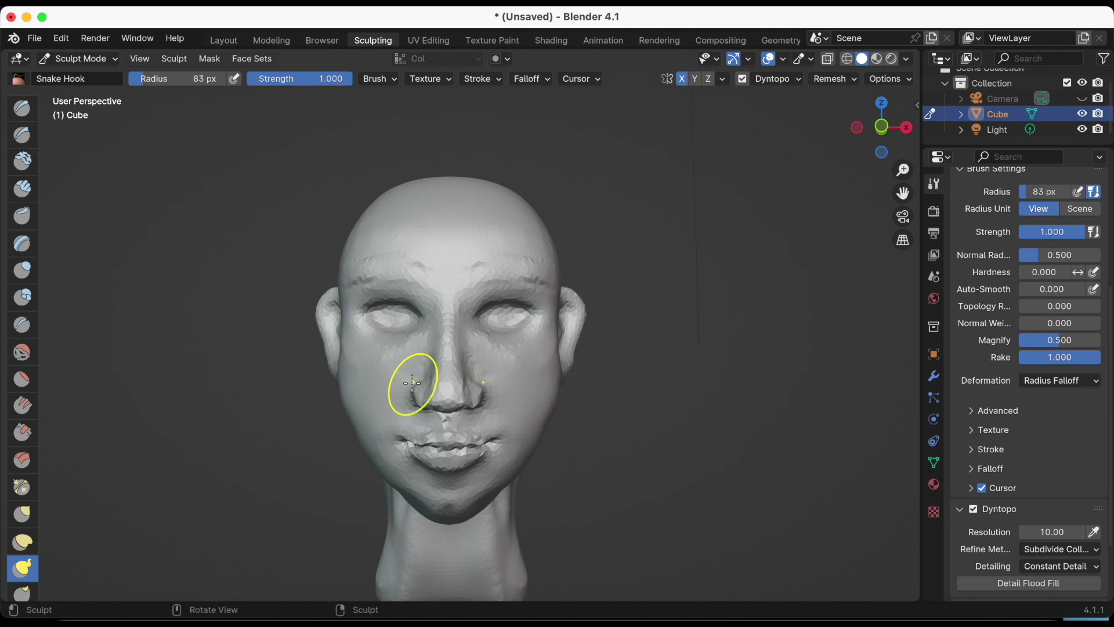
drag(412, 383, 421, 411)
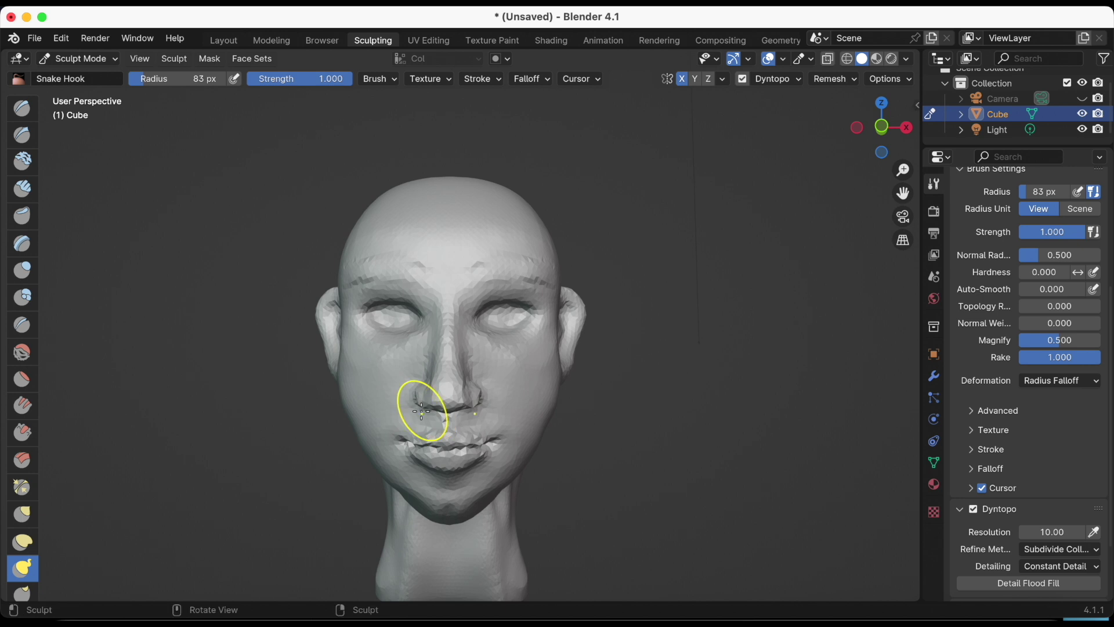
mouse_move(885, 130)
mouse_down()
mouse_move(799, 135)
mouse_move(1026, 140)
mouse_move(898, 136)
mouse_up()
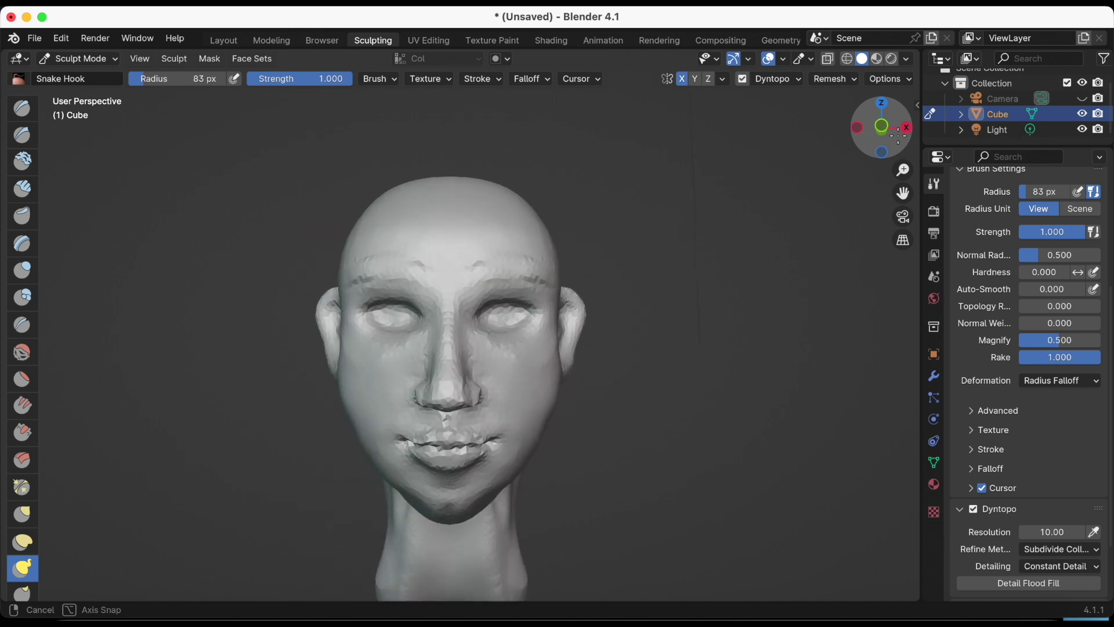
mouse_move(903, 170)
mouse_down()
mouse_move(903, 183)
mouse_move(886, 184)
mouse_up()
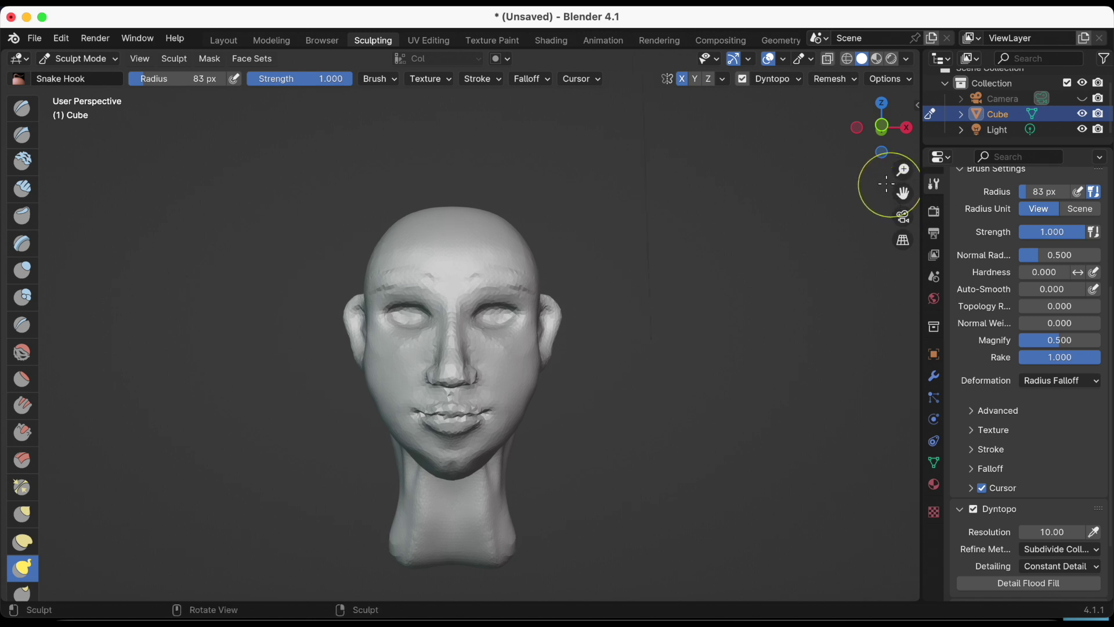
Step: Go to the Layout workspace and hide the Floor grid in the viewport overlays
click(225, 42)
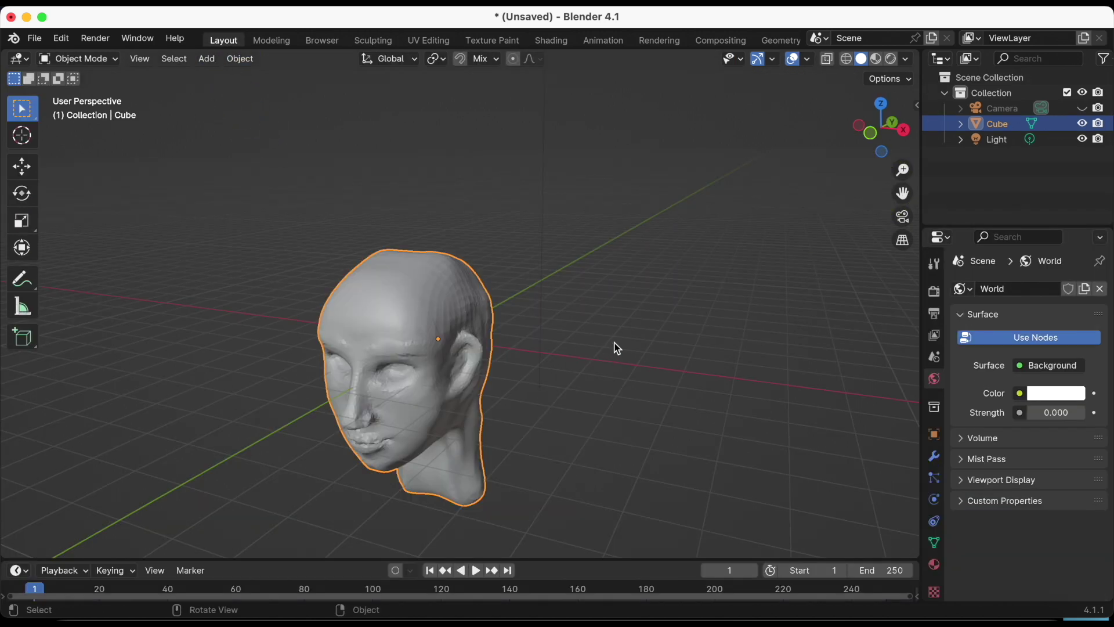
middle_drag(702, 304, 836, 232)
click(809, 60)
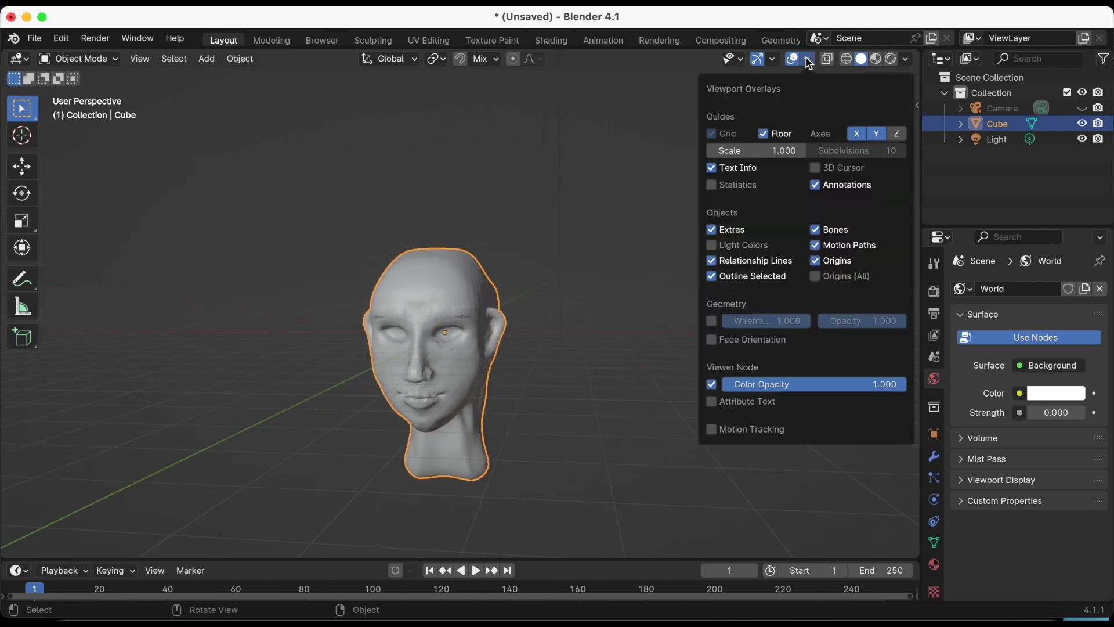
click(764, 134)
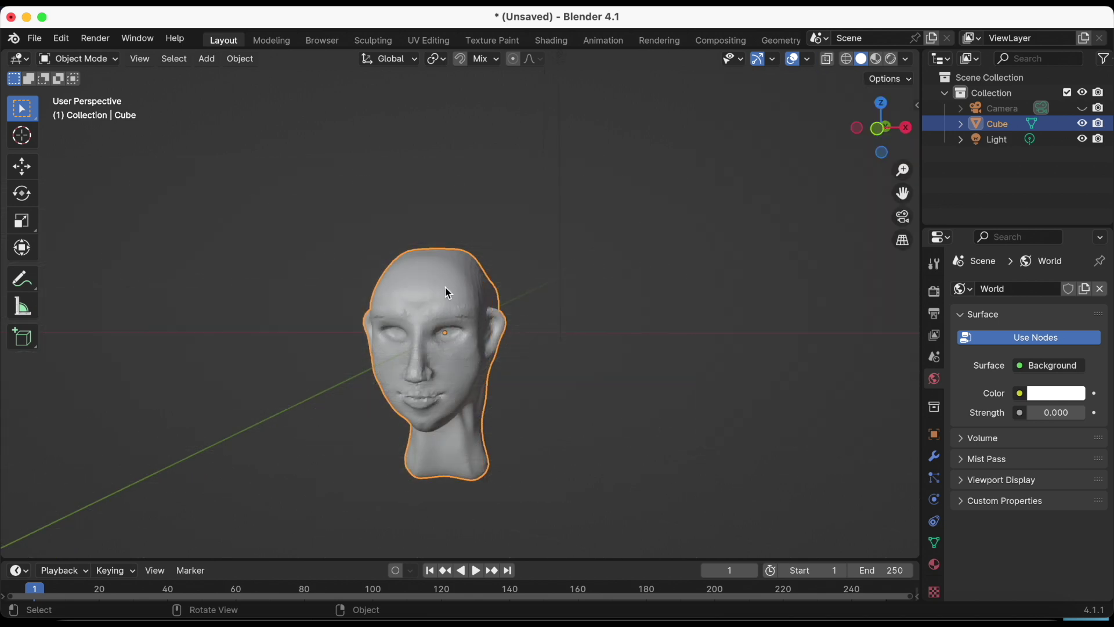
Step: Move the head straight up along the Z axis
key(g)
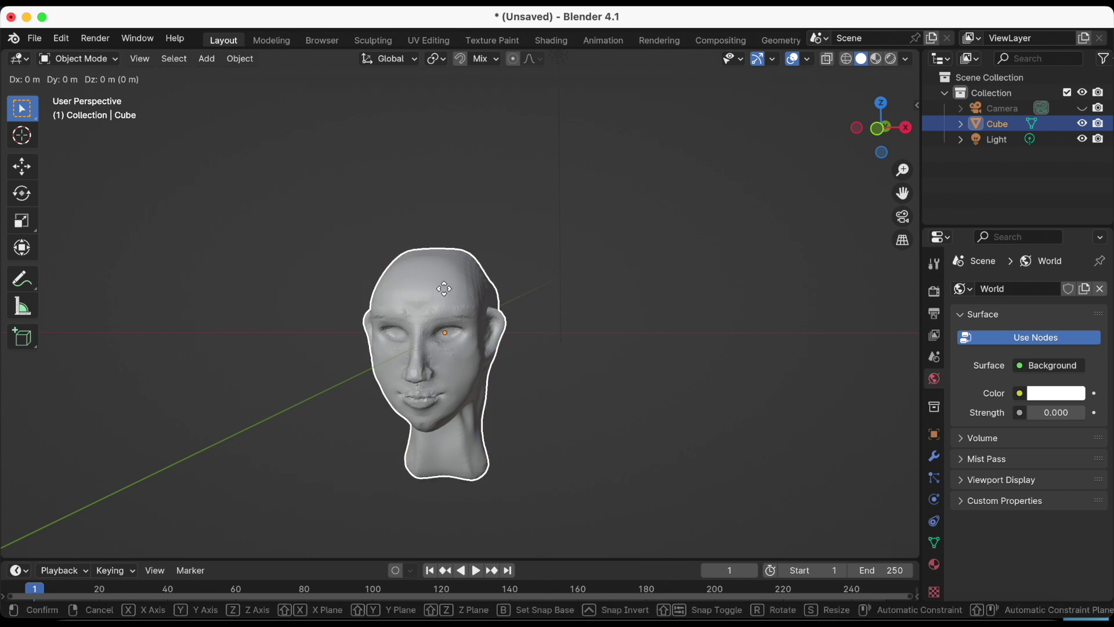
key(z)
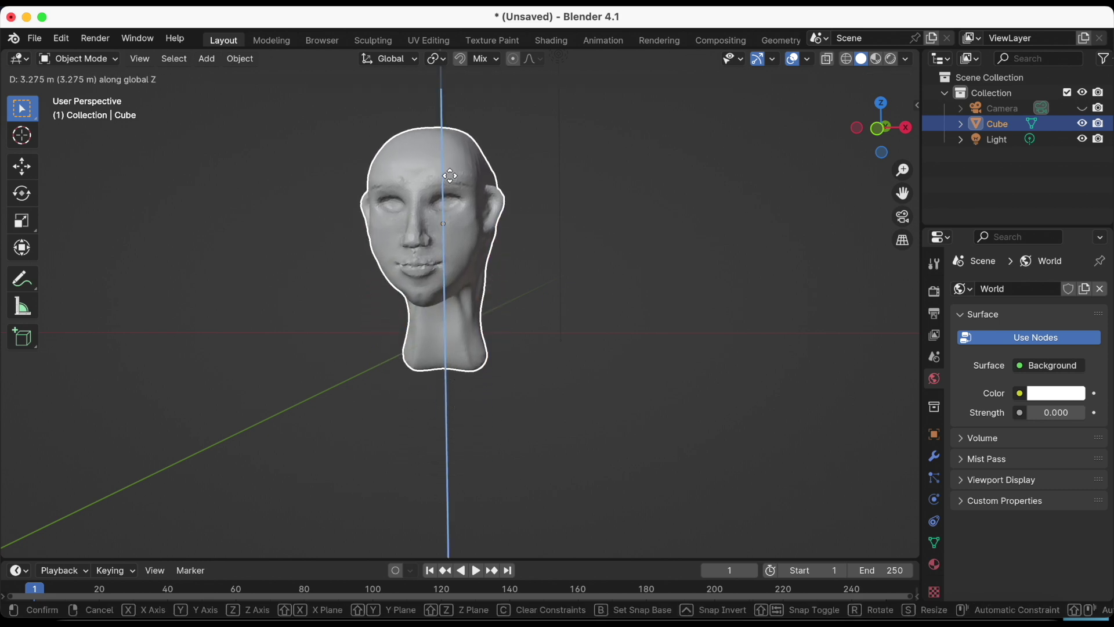
click(445, 171)
mouse_move(444, 182)
middle_down()
mouse_move(535, 224)
mouse_move(356, 235)
mouse_move(530, 233)
mouse_move(534, 256)
mouse_move(530, 228)
middle_up()
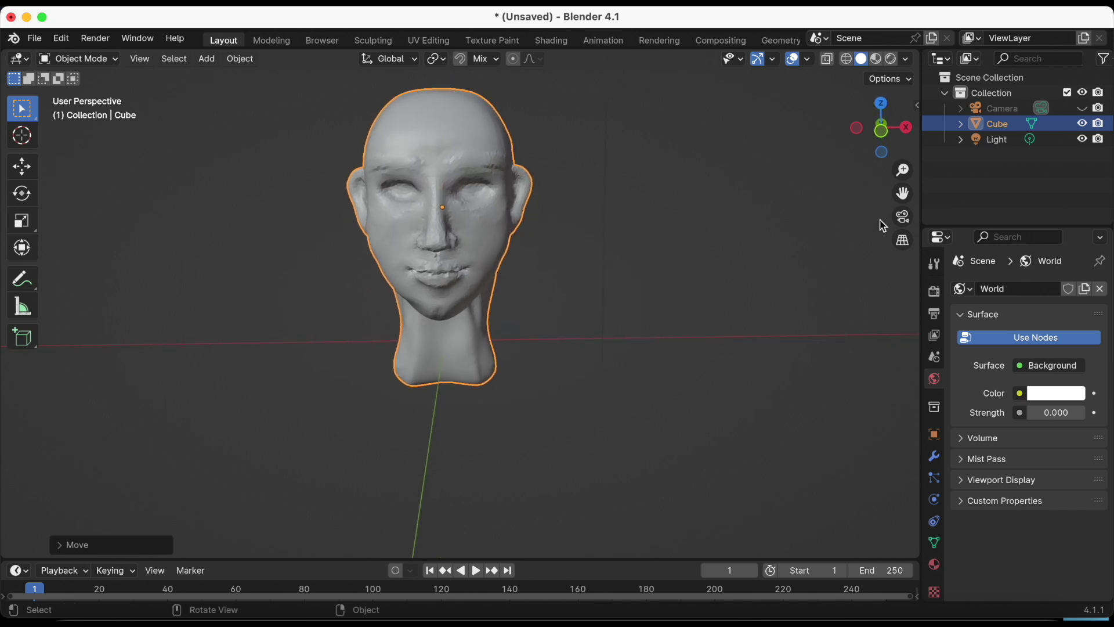
Step: Switch the viewport to Rendered shading and enter a new world background Strength
drag(900, 194, 900, 242)
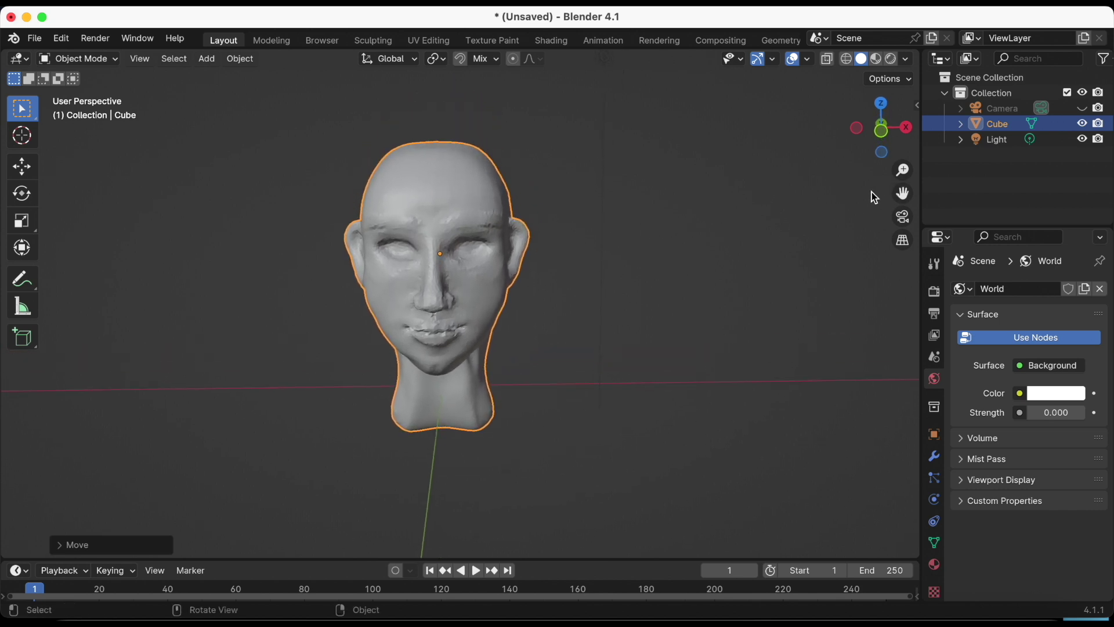
click(890, 60)
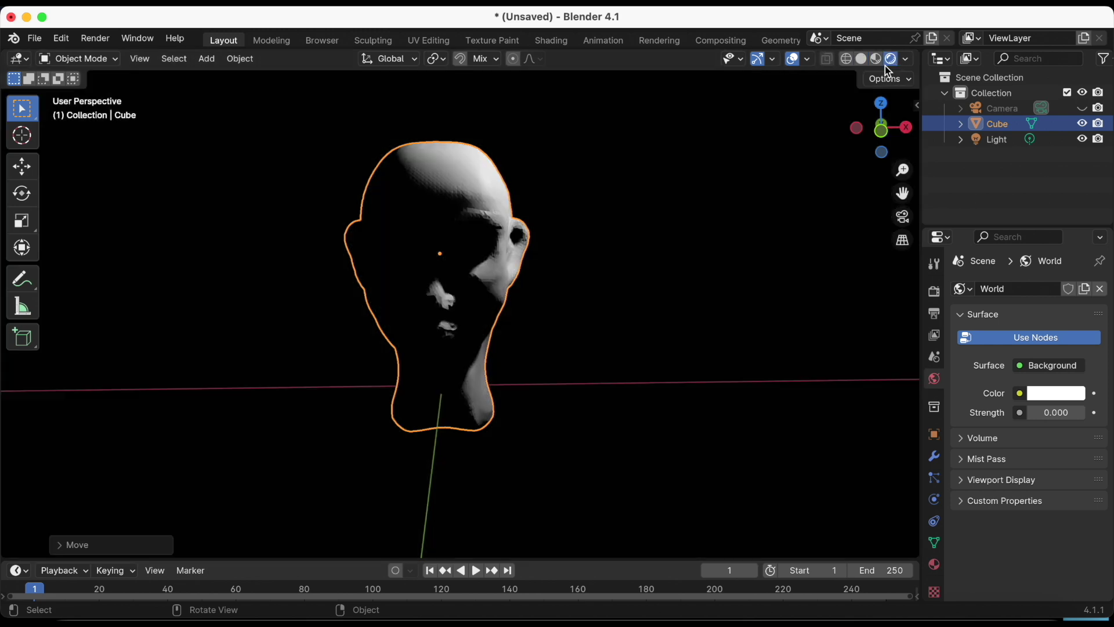
click(1053, 413)
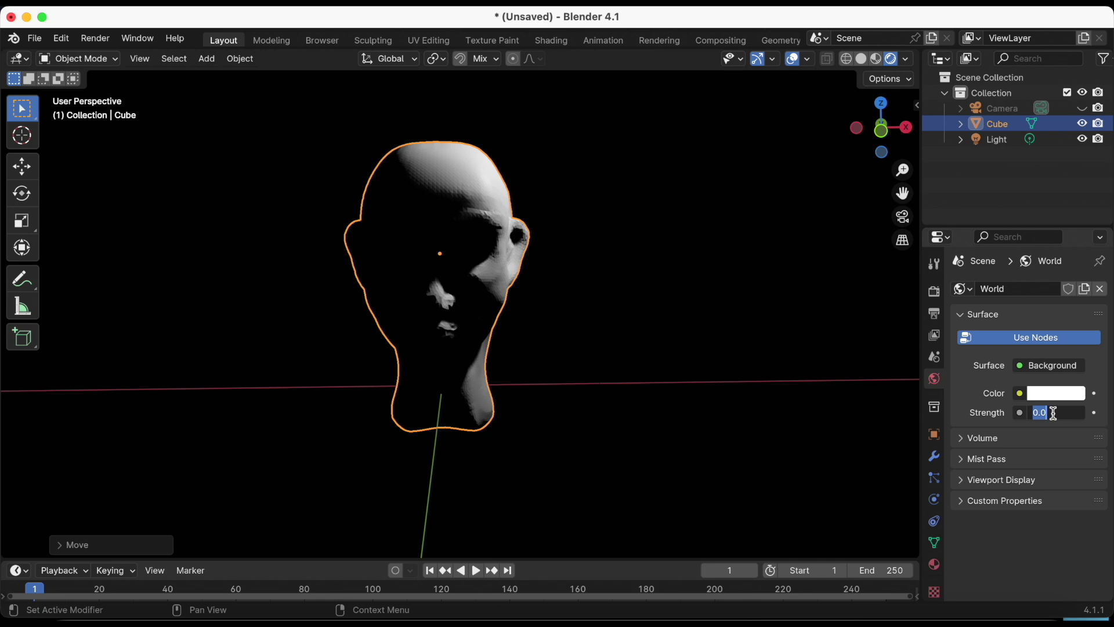
text(0.)
key(Return)
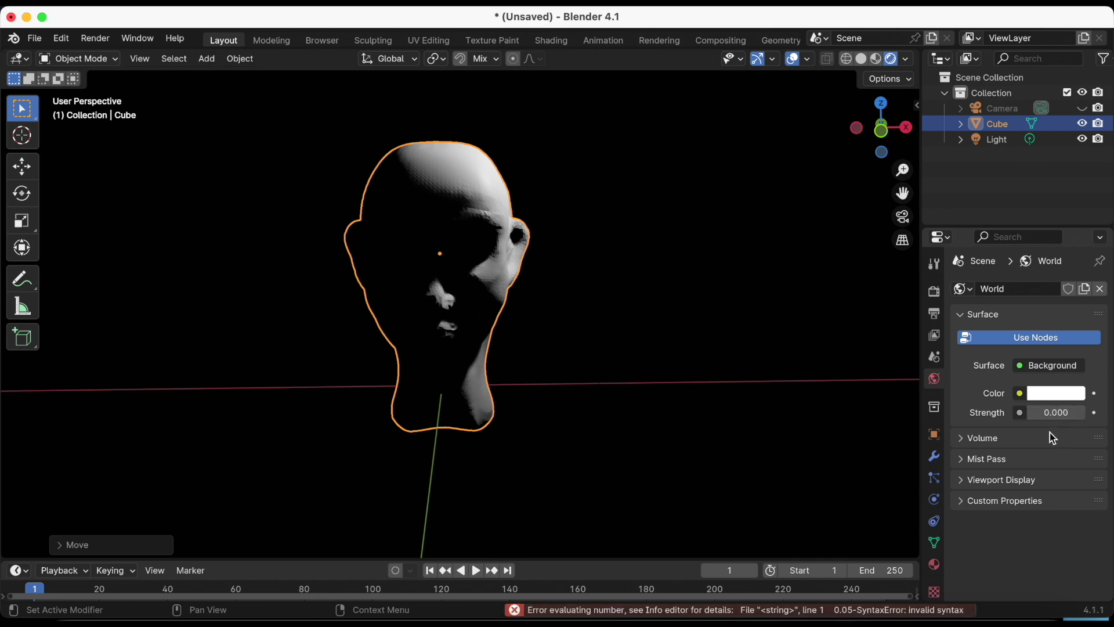
Step: Set the world Strength to 0.05 after trying and undoing 0.6
click(1054, 413)
text(0.6)
key(Return)
key(ctrl+z)
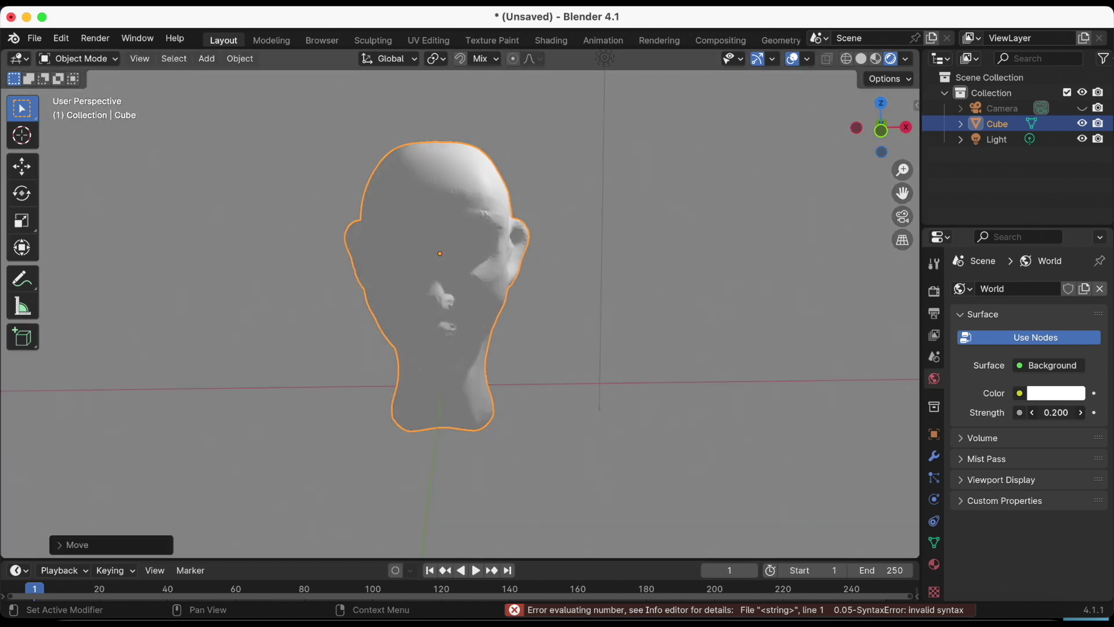
drag(1056, 412, 1062, 412)
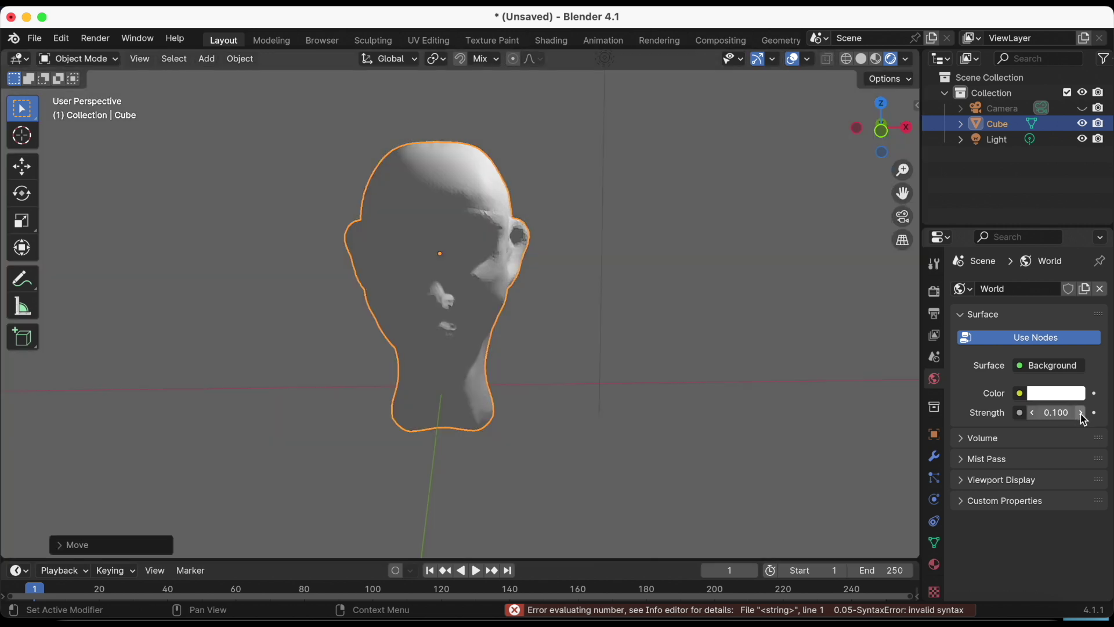
click(1061, 412)
text(0)
text(05)
key(Return)
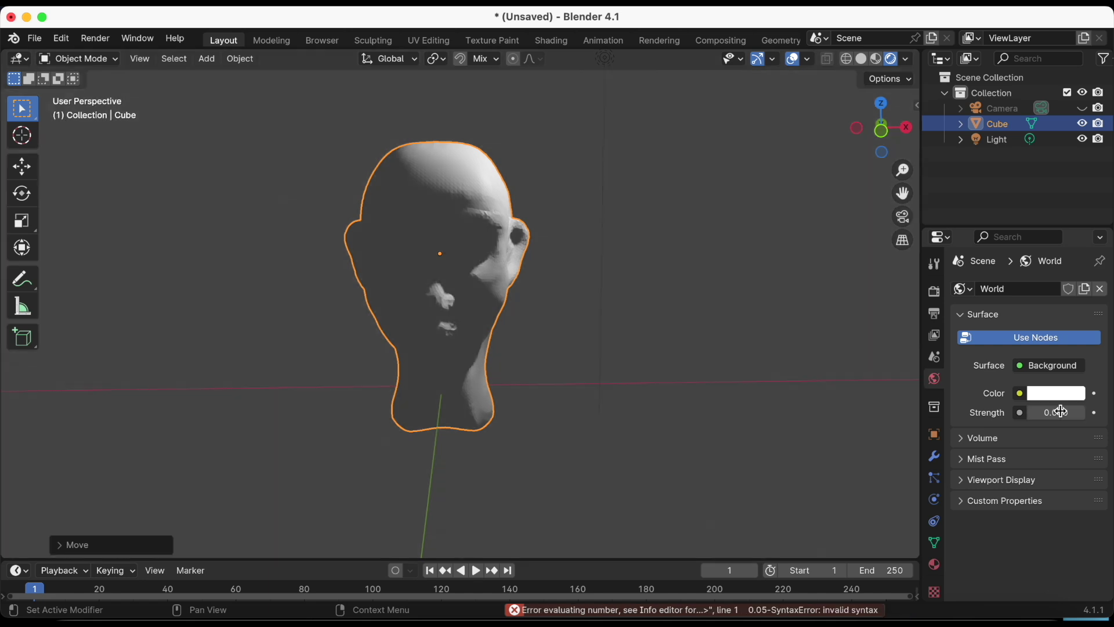
Step: Move the point light to the left of the head using the Move gizmo
mouse_move(764, 479)
middle_down()
mouse_move(734, 430)
mouse_move(698, 430)
mouse_move(571, 129)
middle_up()
click(536, 104)
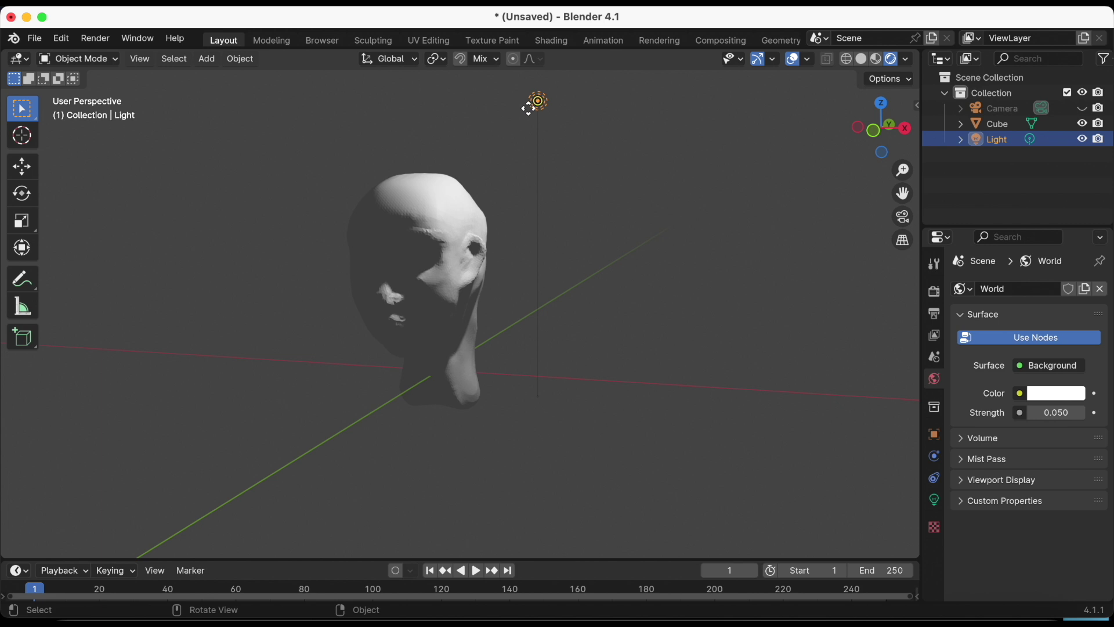
mouse_move(527, 119)
mouse_down()
mouse_move(199, 337)
mouse_move(263, 299)
mouse_move(424, 248)
mouse_move(404, 248)
mouse_up()
click(22, 166)
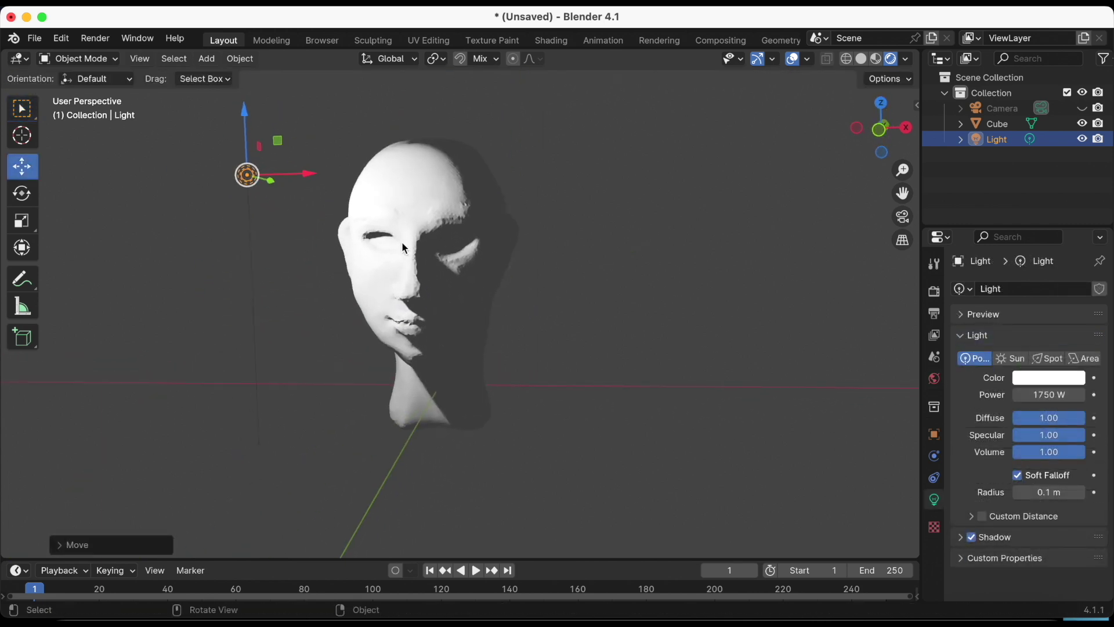
mouse_move(303, 177)
mouse_down()
mouse_move(341, 177)
mouse_move(321, 176)
mouse_up()
Step: Raise the World Strength to 0.25 to lift the ambient lighting
click(934, 264)
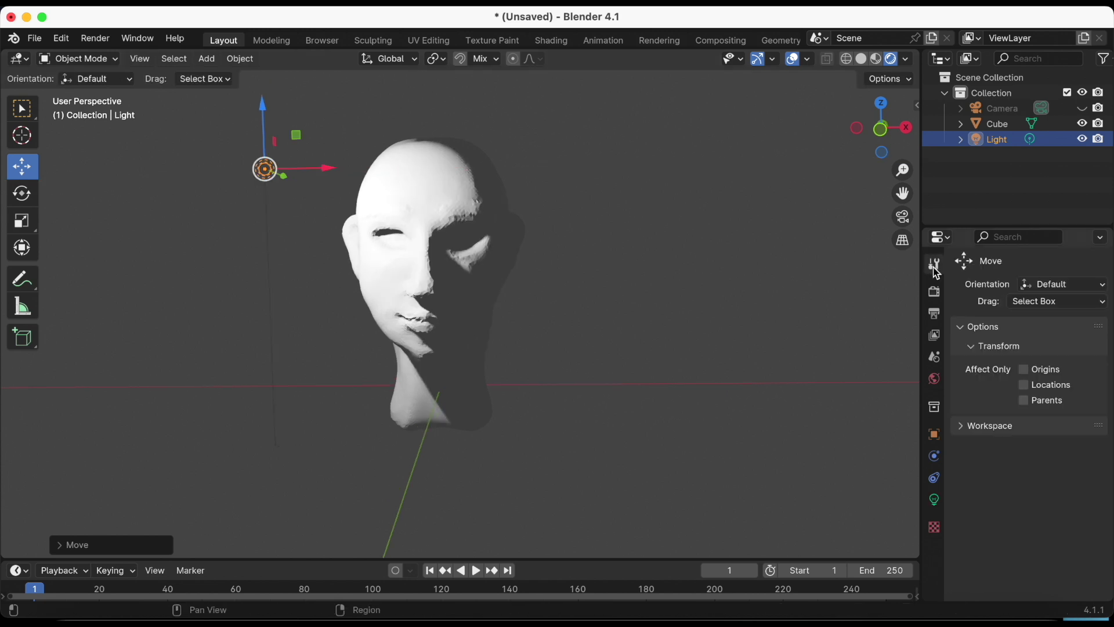
click(934, 379)
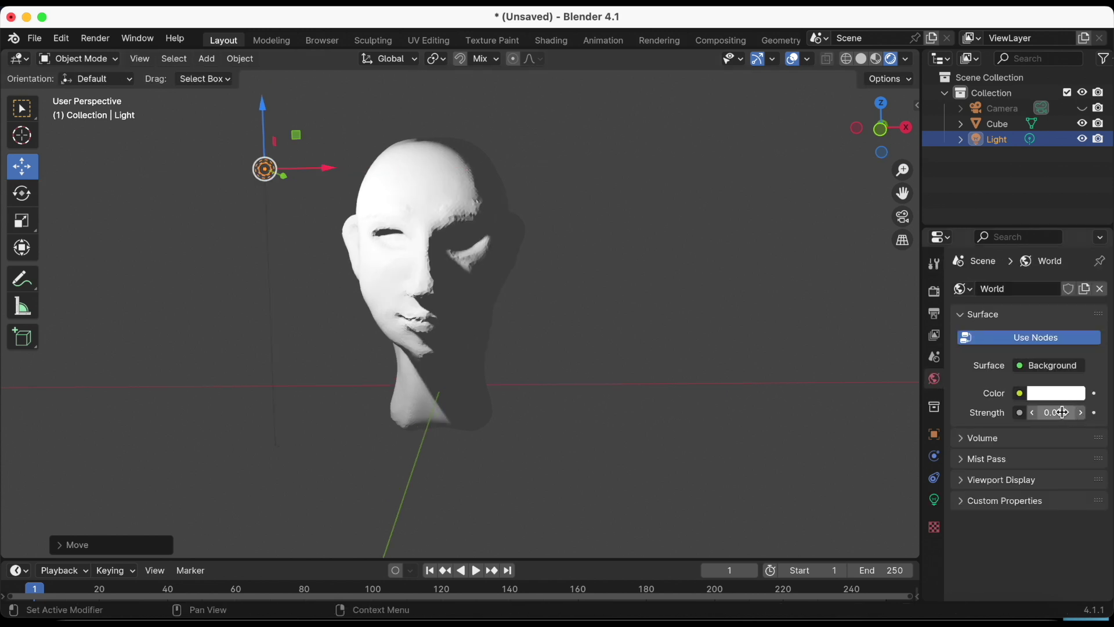
drag(1057, 412, 1079, 412)
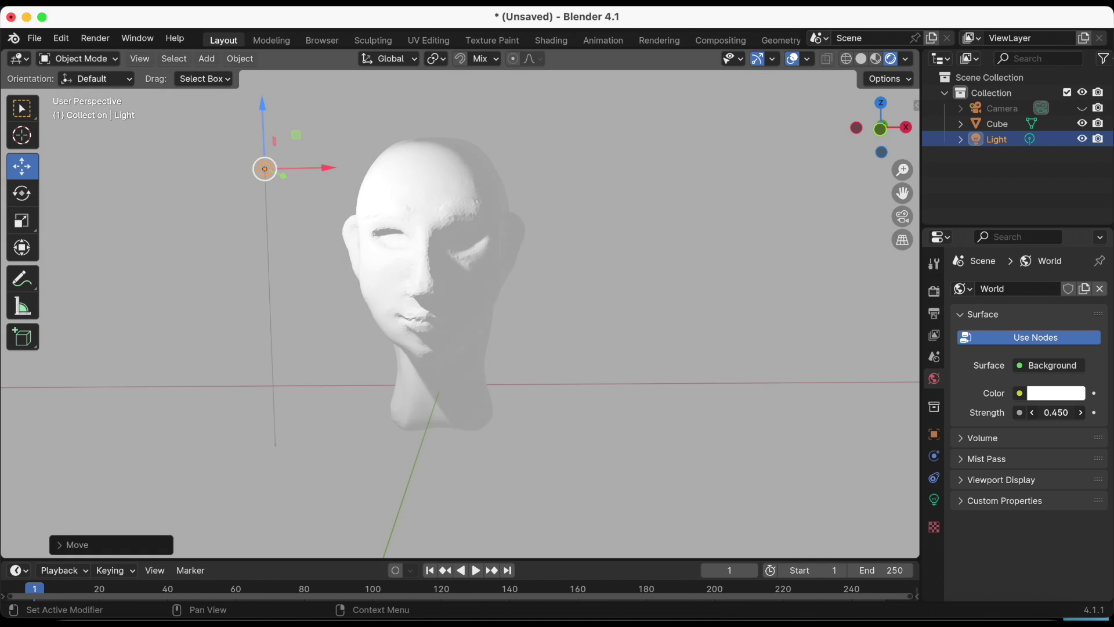
drag(1056, 412, 1063, 412)
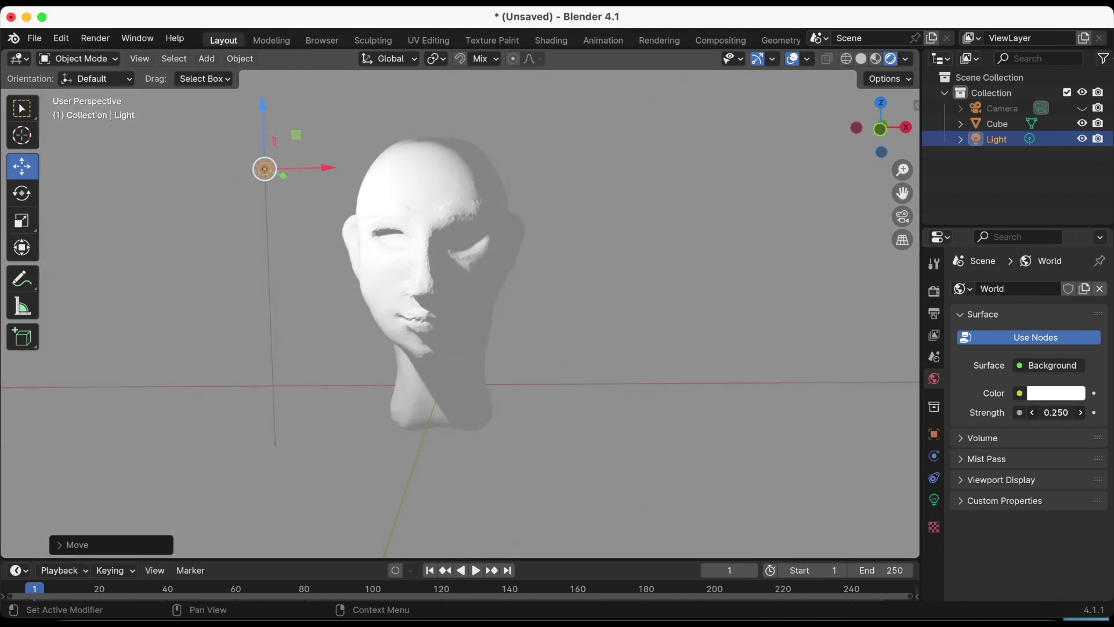
scroll(735, 395, up, 1)
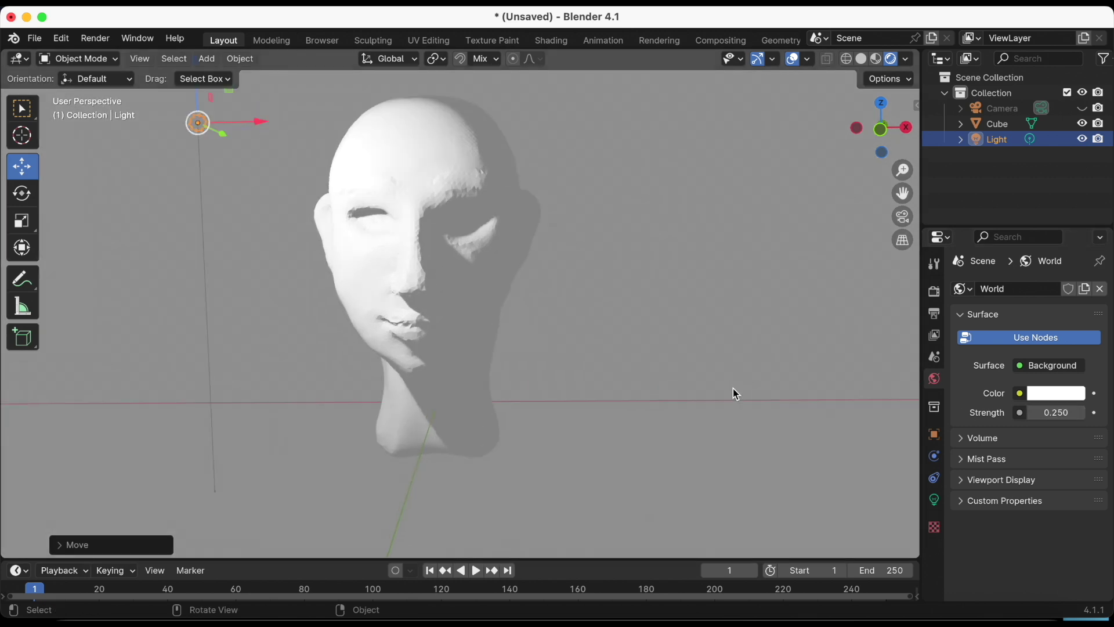
mouse_move(728, 380)
middle_down()
mouse_move(729, 397)
mouse_move(736, 386)
middle_up()
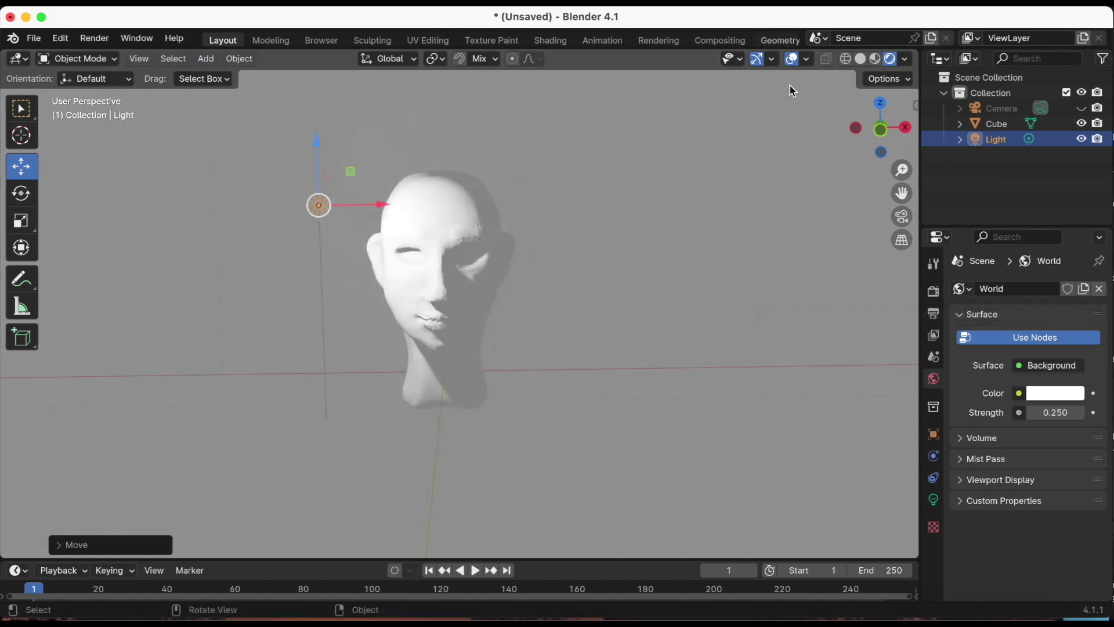
Step: Reposition the point light up and to the left of the head
mouse_move(661, 181)
middle_down()
mouse_move(528, 167)
mouse_move(669, 182)
middle_up()
scroll(670, 182, up, 3)
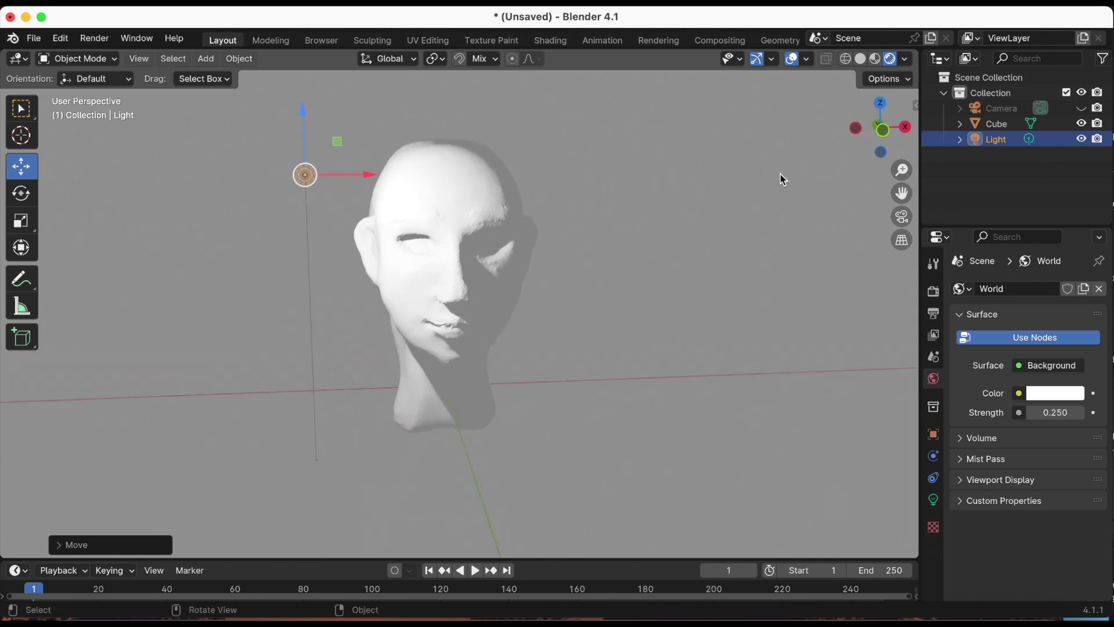
drag(894, 197, 882, 251)
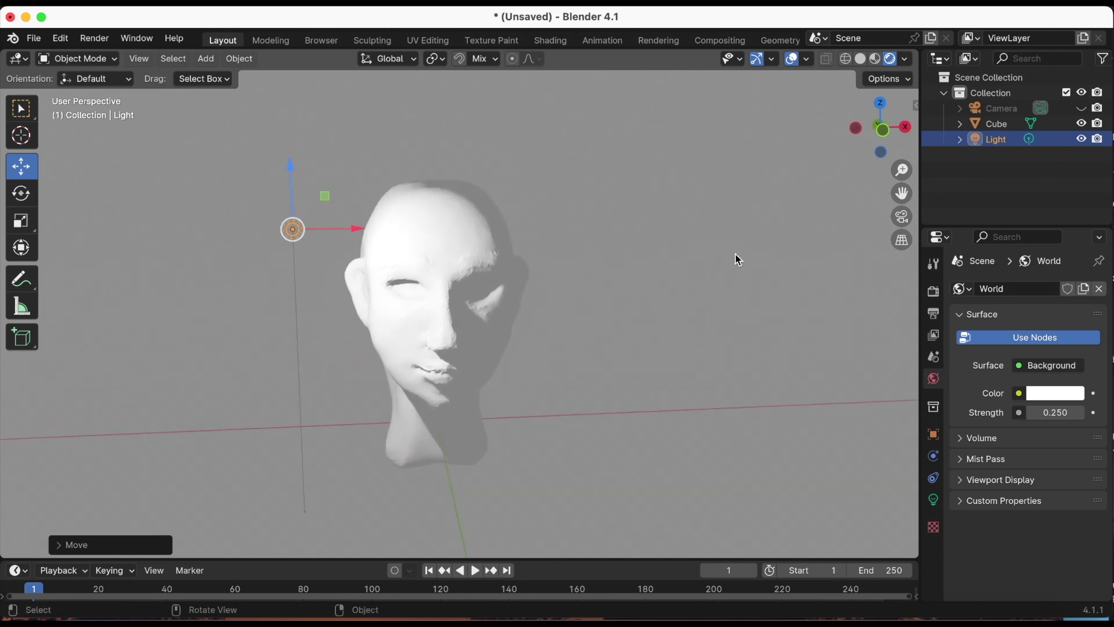
key(g)
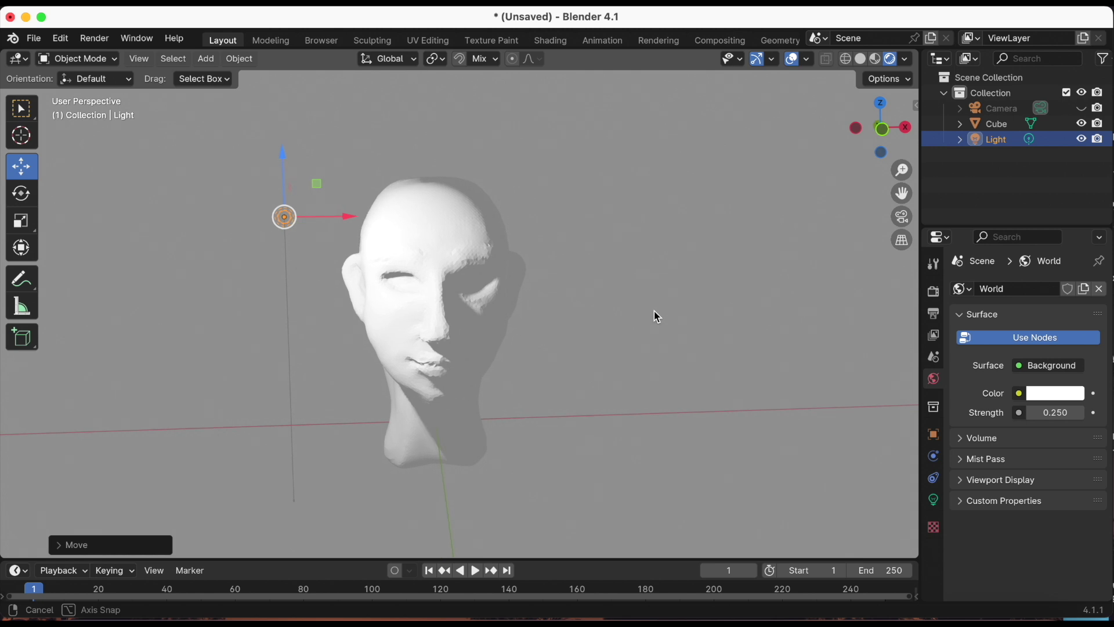
click(654, 311)
Step: Unhide the Camera and align it to the current three-quarter view of the head
click(1081, 109)
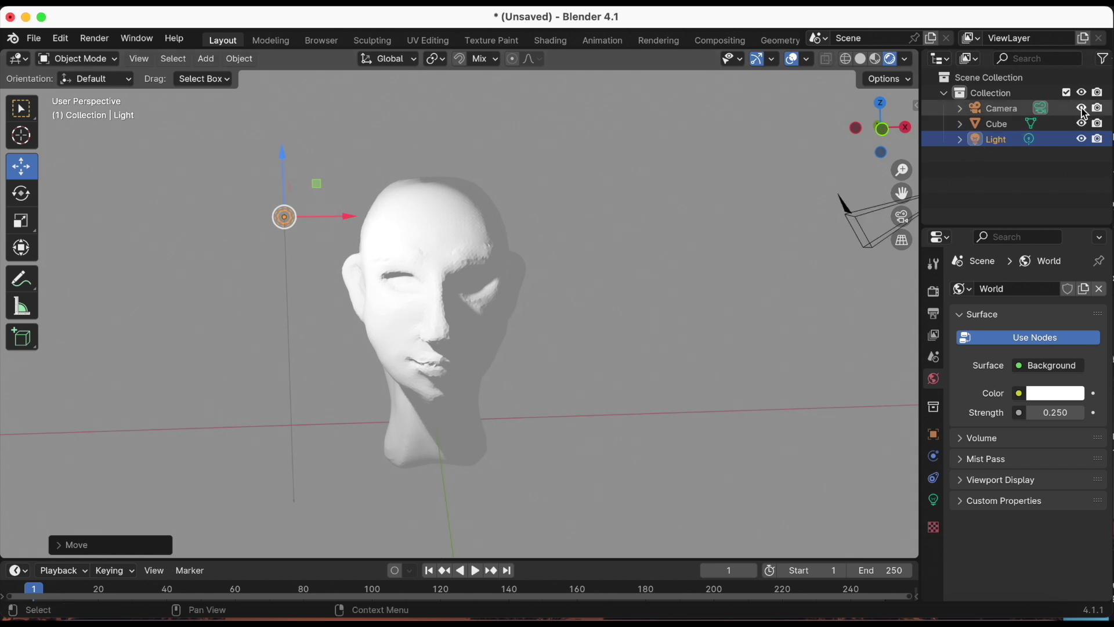
click(901, 218)
click(901, 218)
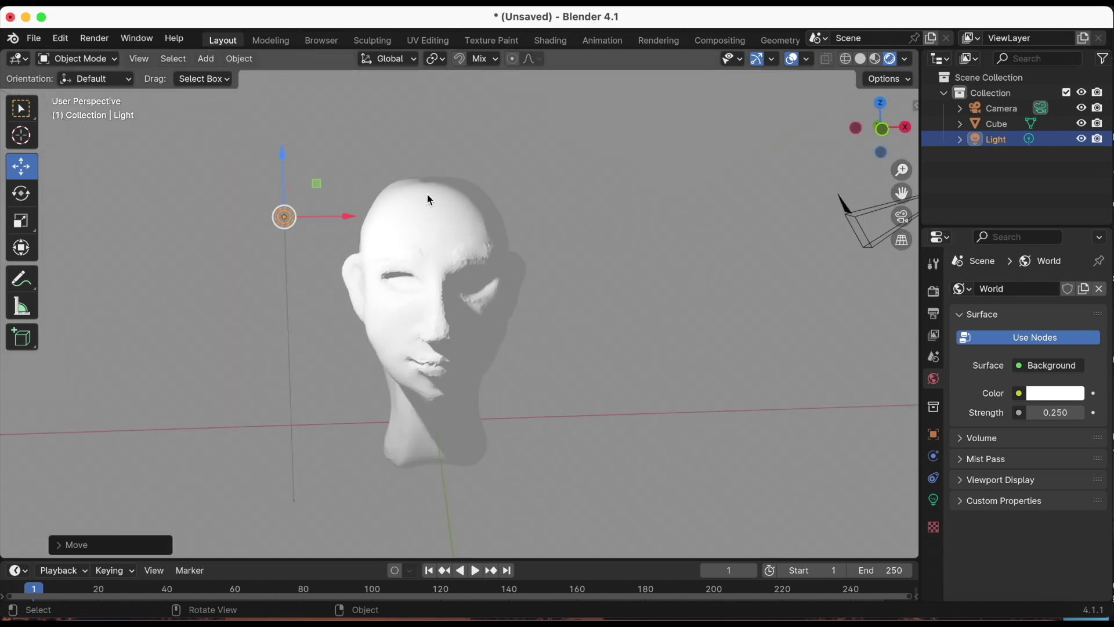
click(141, 61)
mouse_move(170, 293)
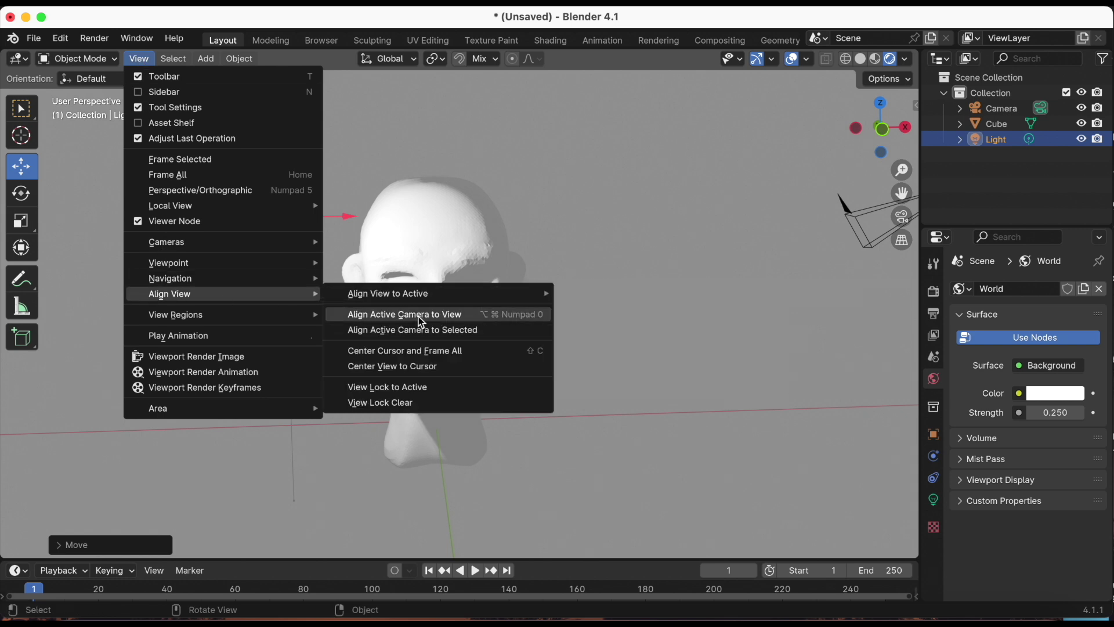
click(417, 315)
middle_drag(568, 329, 583, 328)
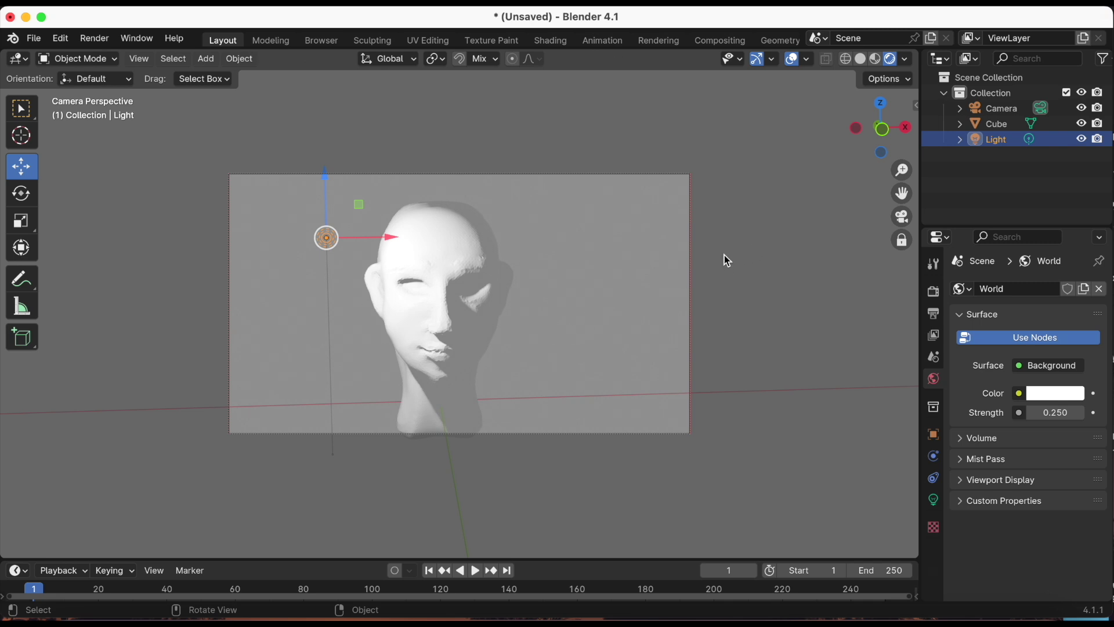
Step: Nudge the light again and orbit the camera framing to angle the face
key(g)
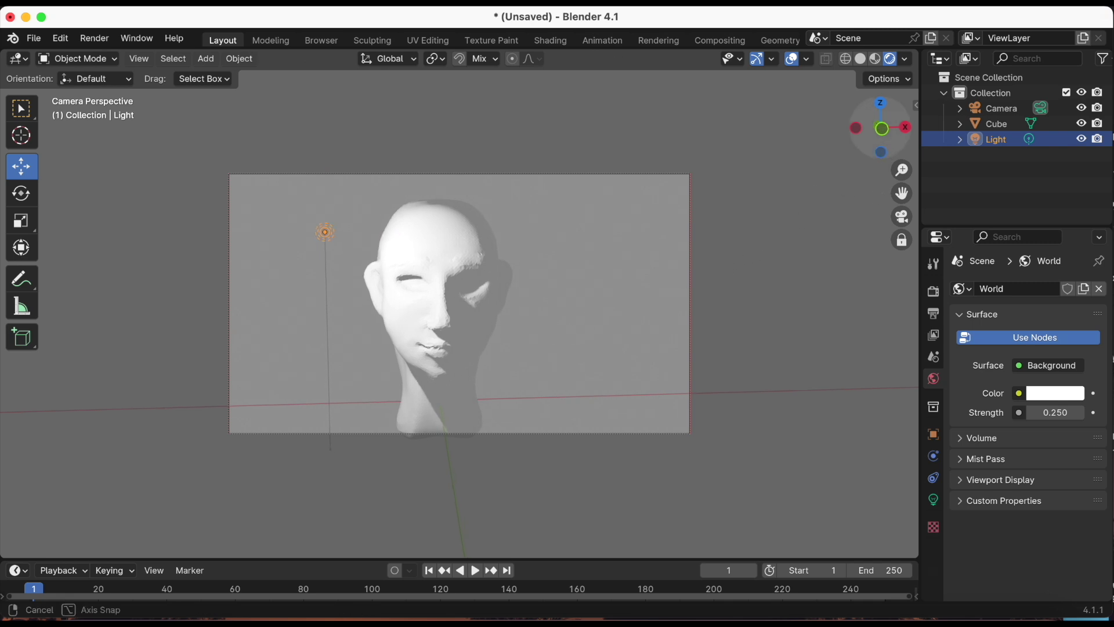
drag(902, 193, 913, 204)
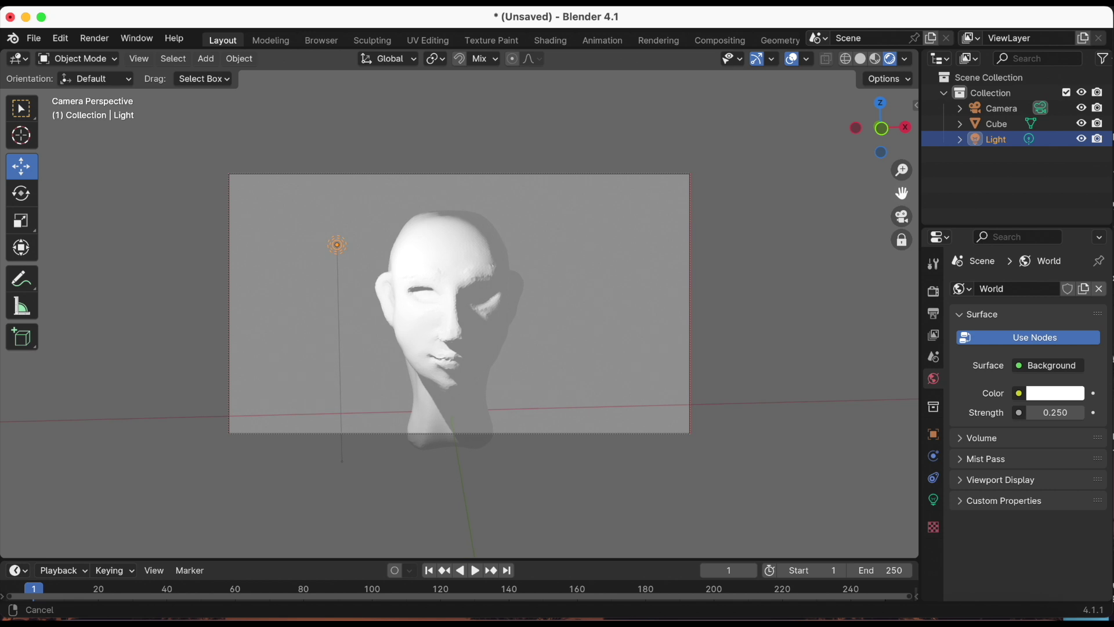
drag(881, 129, 885, 130)
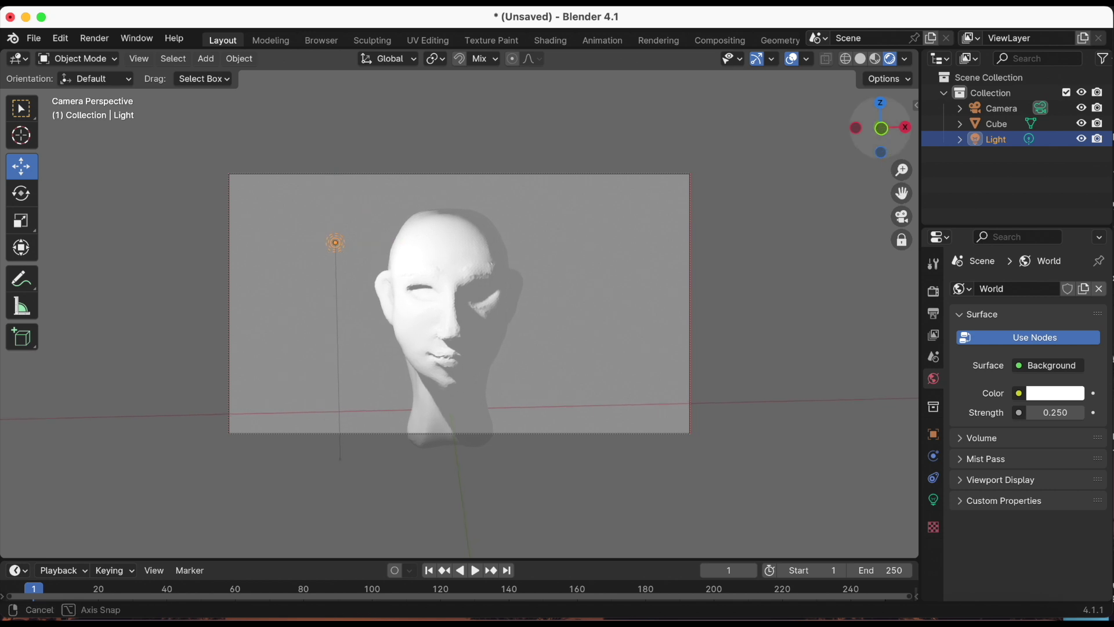
drag(881, 128, 880, 128)
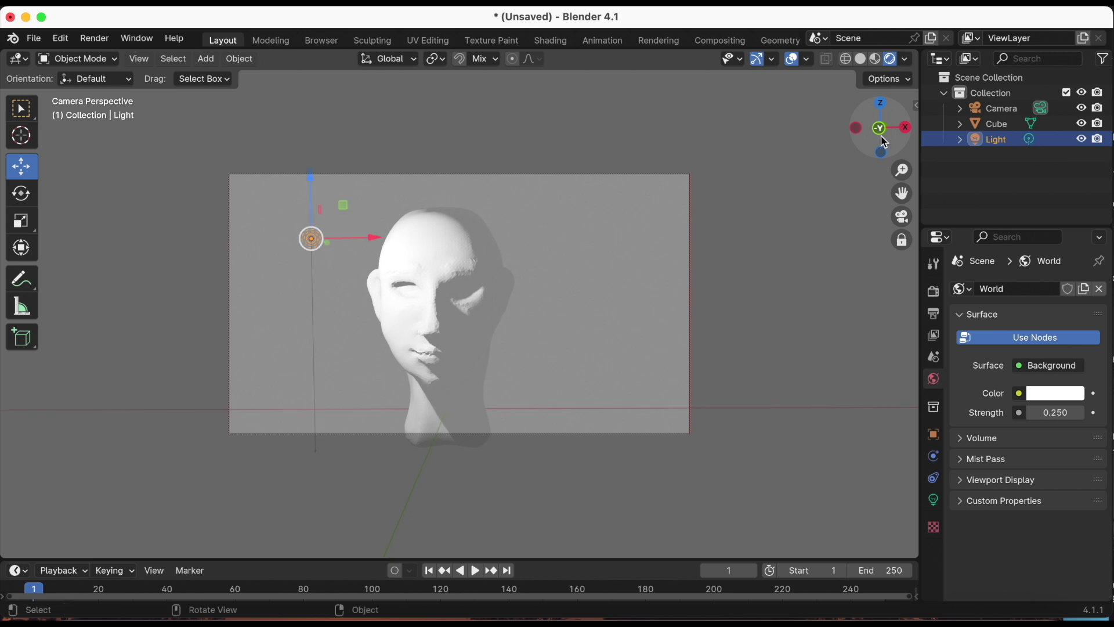
Step: Set the World Strength down to 0.050
click(1047, 413)
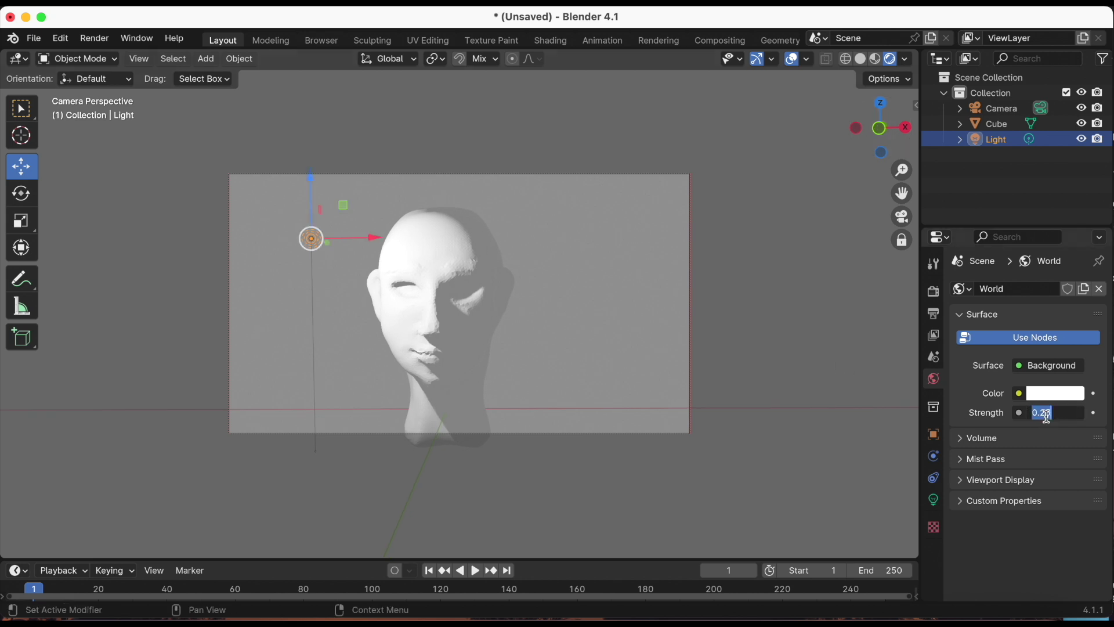
click(969, 401)
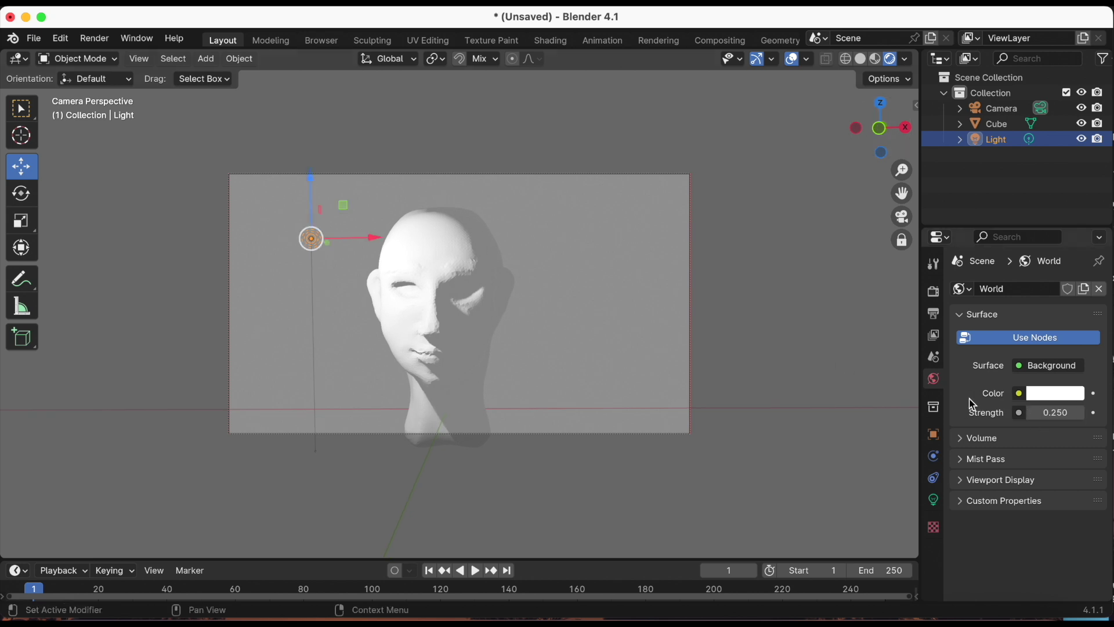
click(1033, 413)
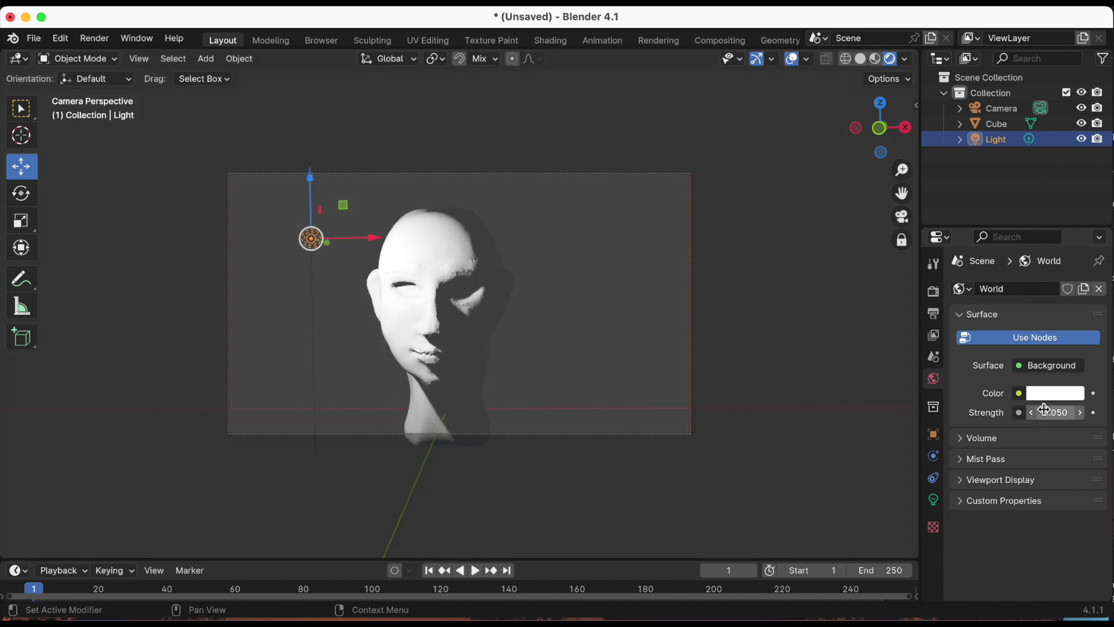
Step: Pan and zoom the locked camera to frame the head slightly closer
drag(902, 193, 928, 204)
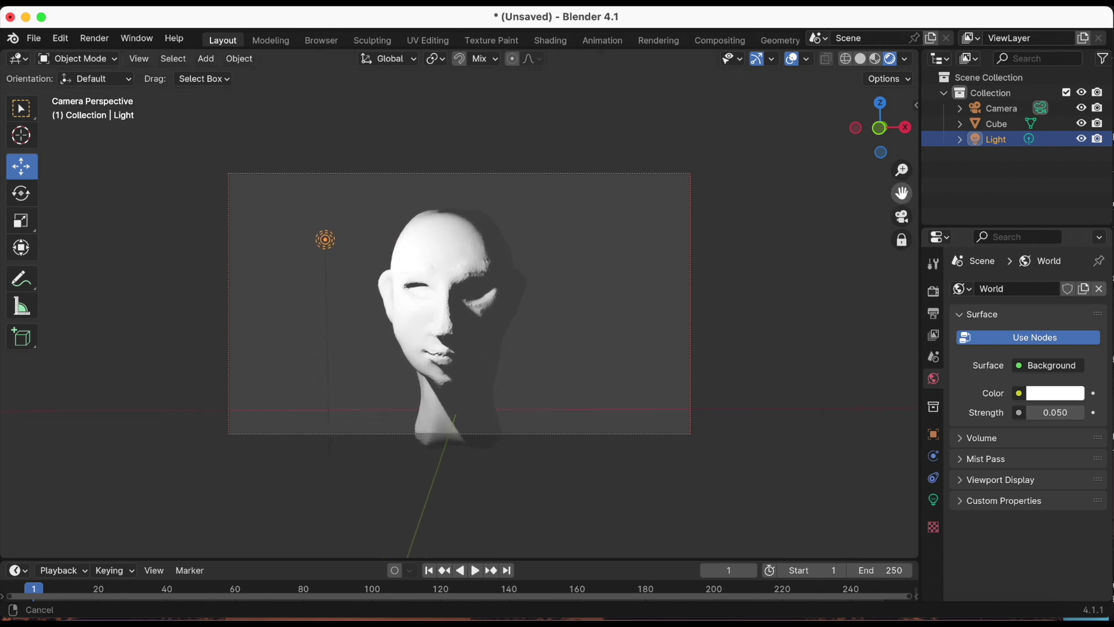
drag(902, 193, 902, 197)
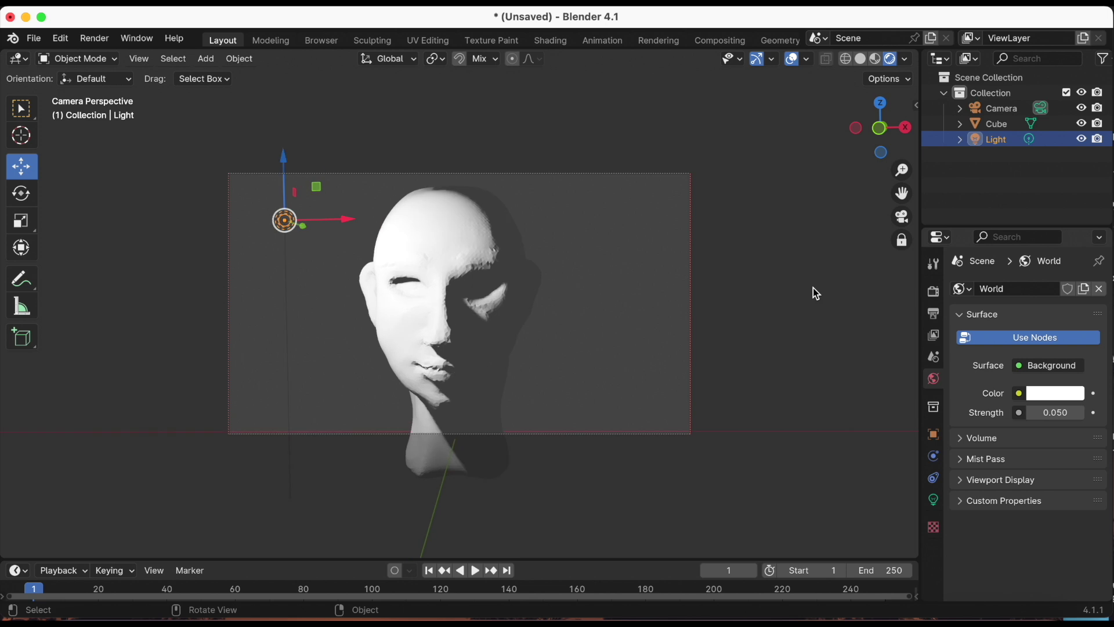
drag(902, 170, 902, 189)
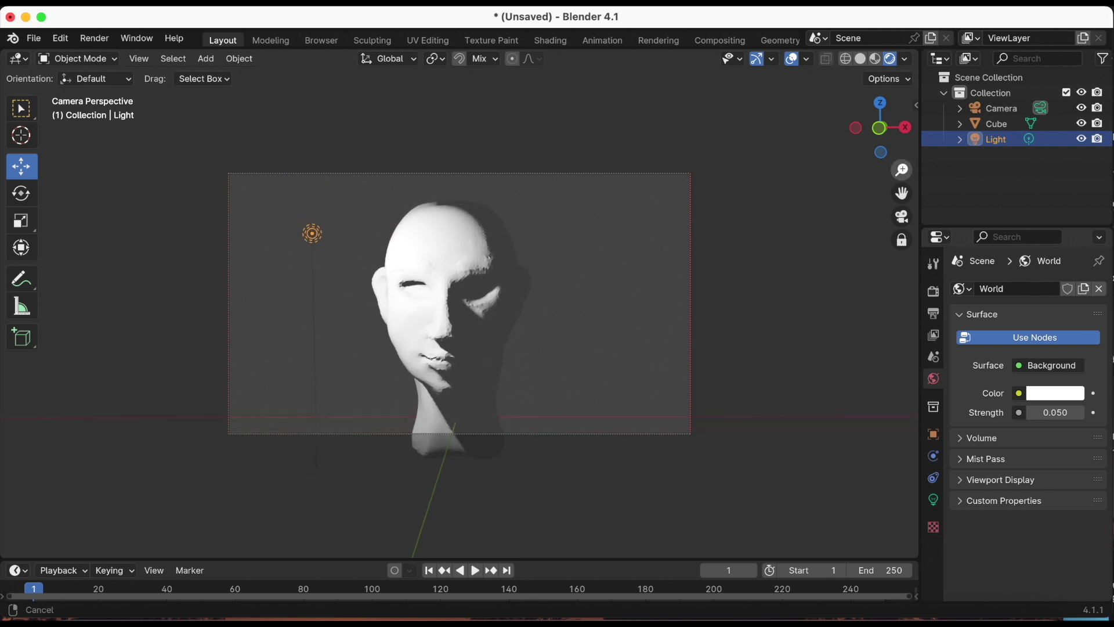
drag(902, 188, 902, 191)
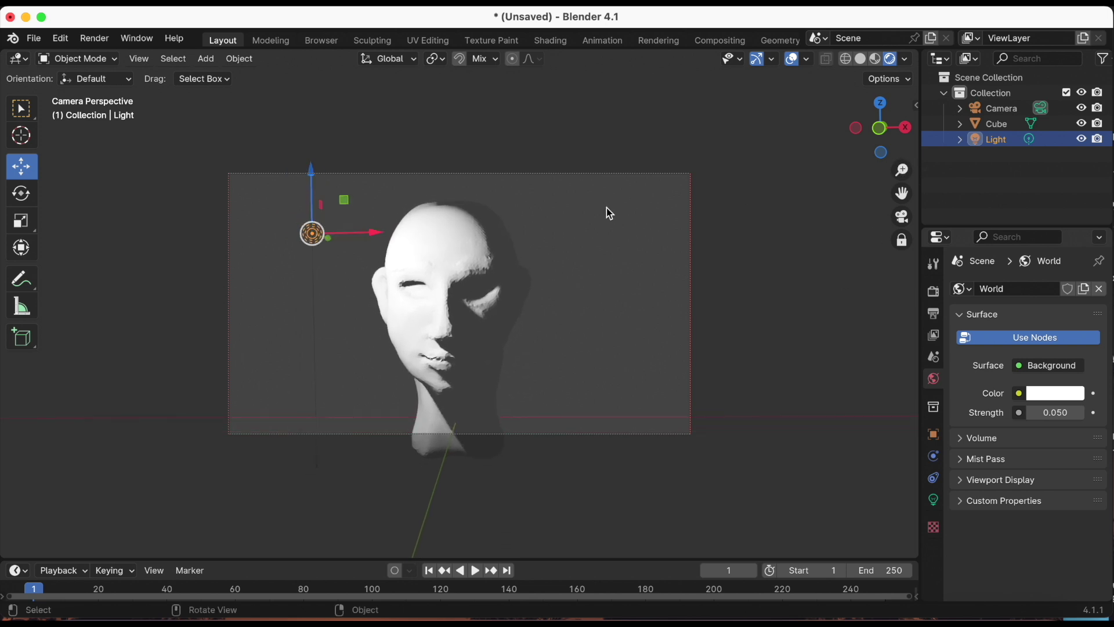
Step: Add a blank Grease Pencil object and rename it Headshot#1
click(208, 60)
mouse_move(245, 169)
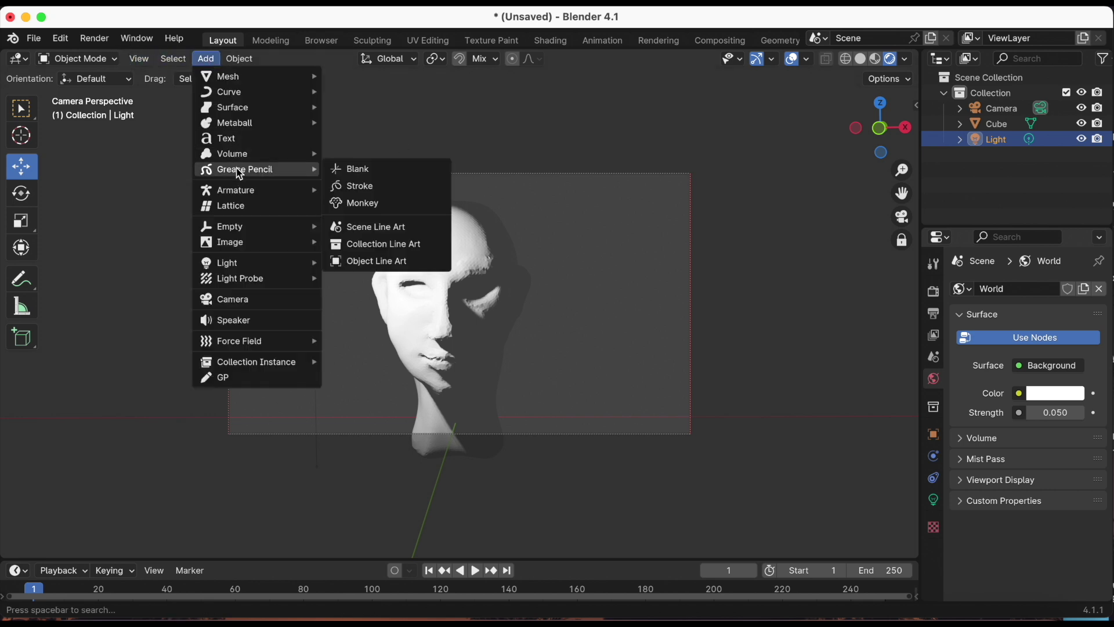
click(366, 169)
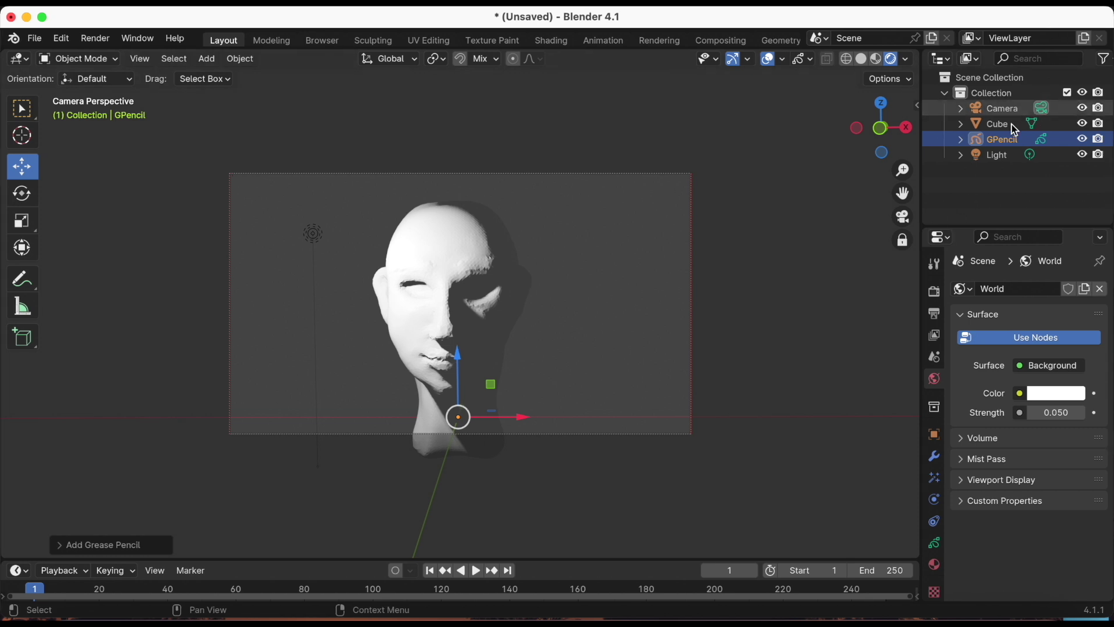
double_click(1009, 140)
text(Headshot)
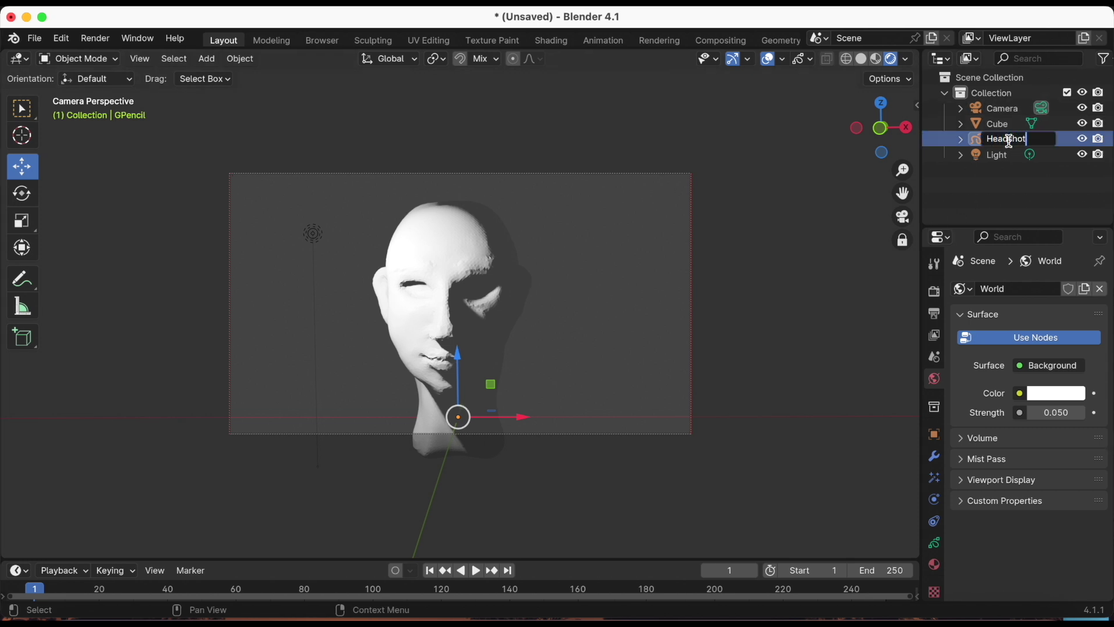
text(#)
key(Return)
Step: Show the Grease Pencil Object Data settings, enter Draw Mode and draw a test stroke
drag(1016, 230, 1016, 174)
click(934, 486)
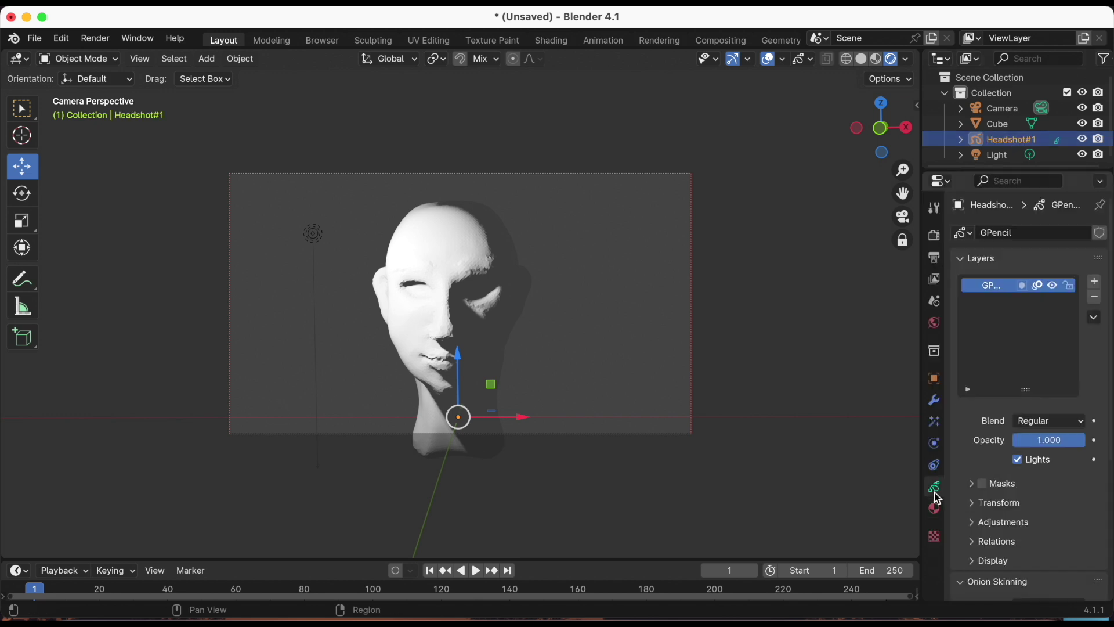
click(112, 59)
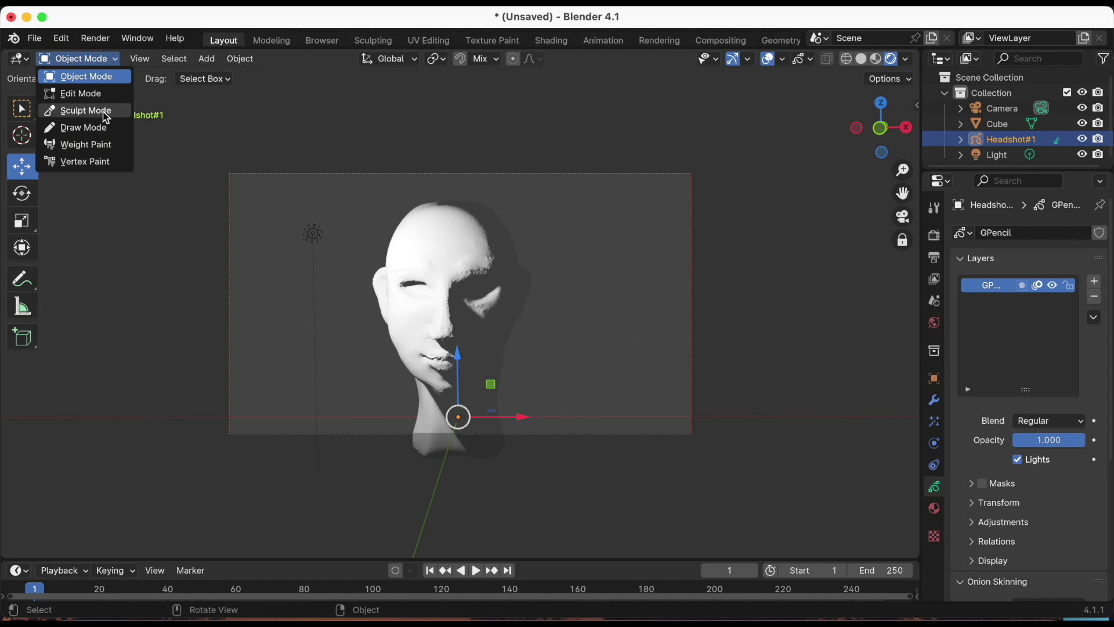
click(100, 126)
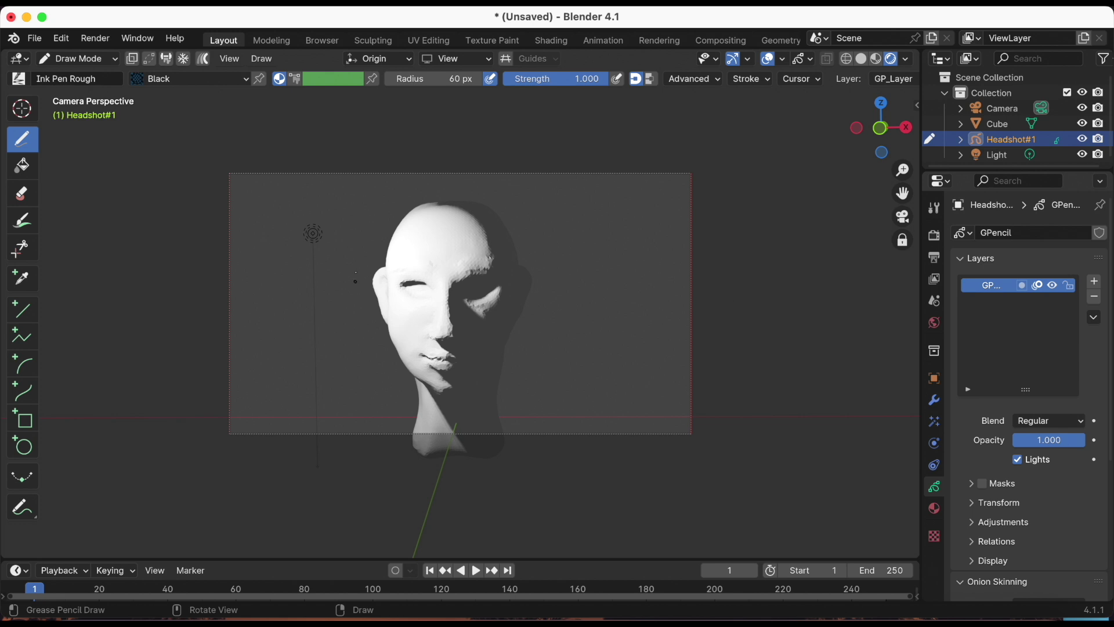
drag(350, 258, 389, 341)
mouse_move(518, 316)
mouse_down()
mouse_move(534, 347)
mouse_move(686, 340)
mouse_up()
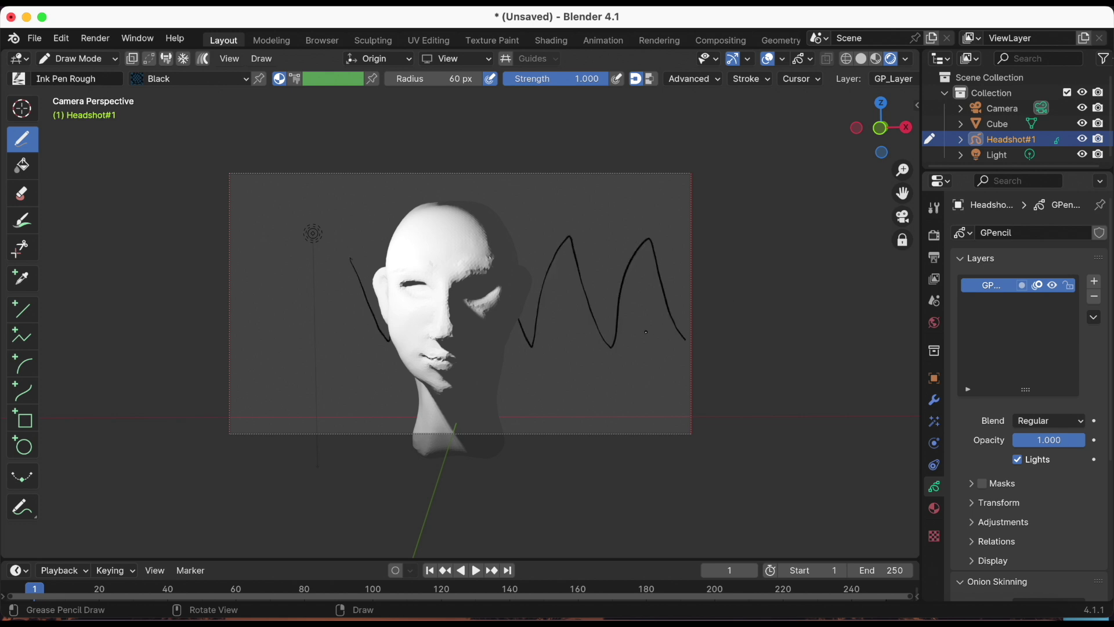
key(ctrl+z)
key(ctrl+z)
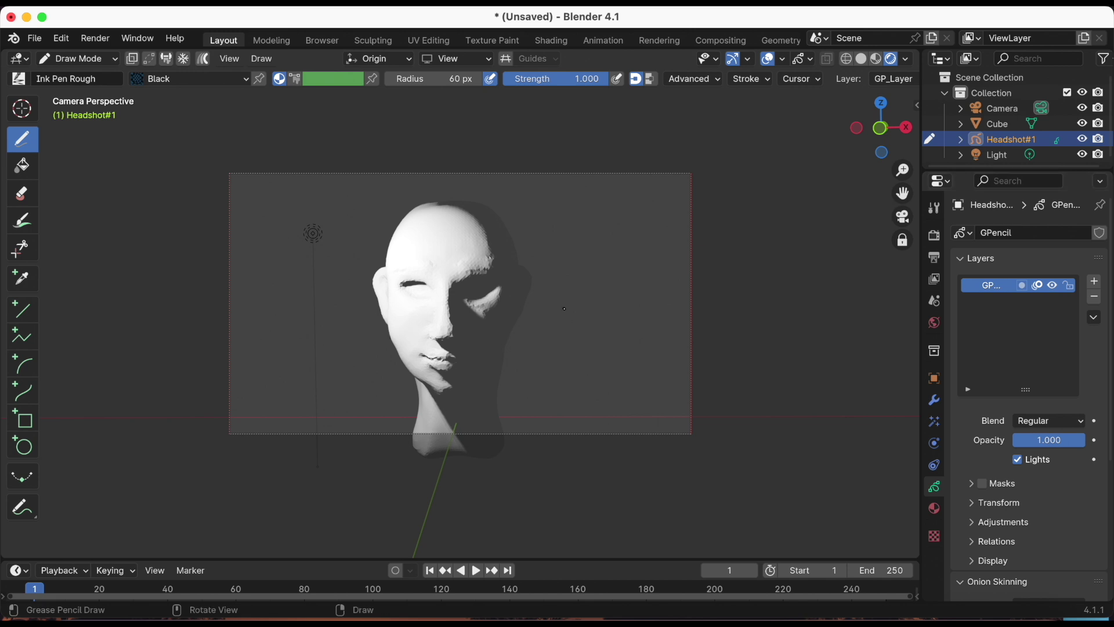
click(935, 381)
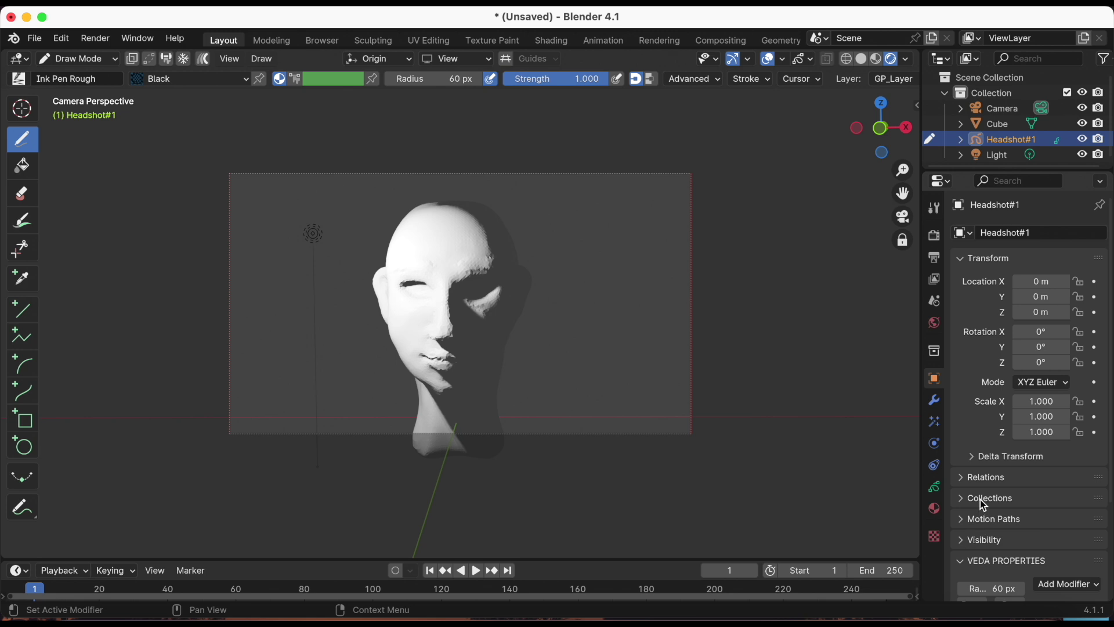
scroll(980, 499, down, 5)
click(964, 571)
scroll(981, 522, down, 4)
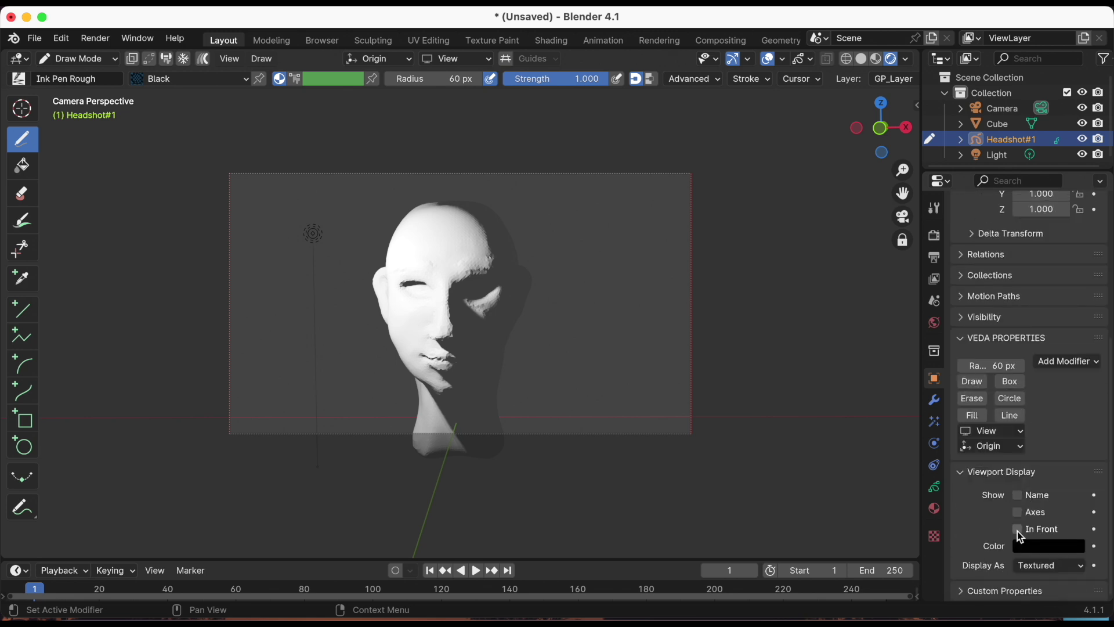
click(936, 492)
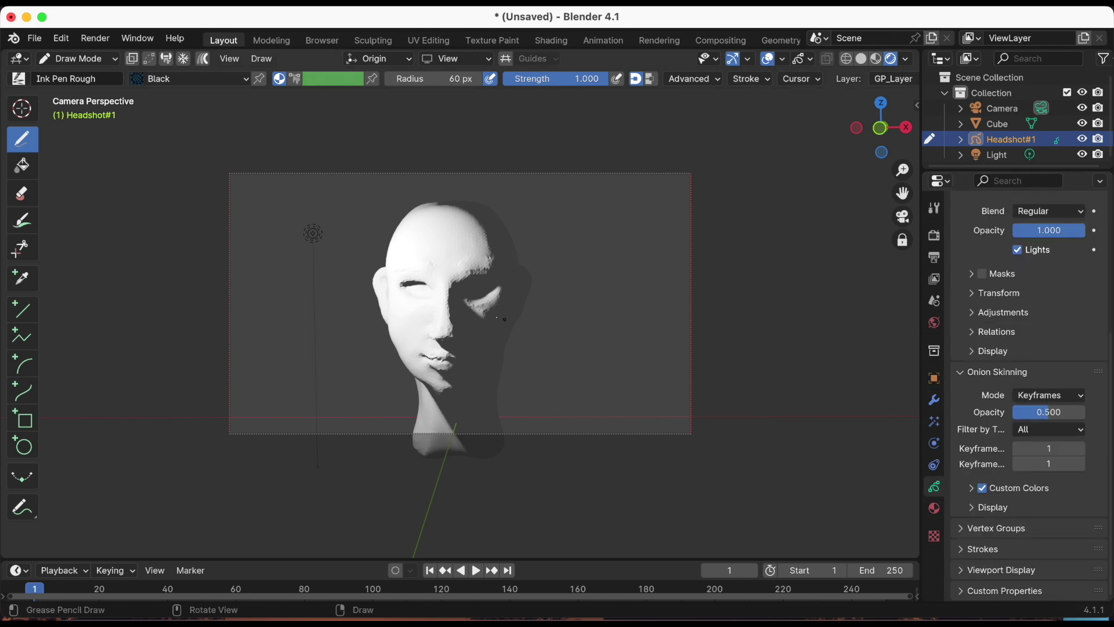
mouse_move(328, 266)
mouse_down()
mouse_move(424, 259)
mouse_move(535, 354)
mouse_up()
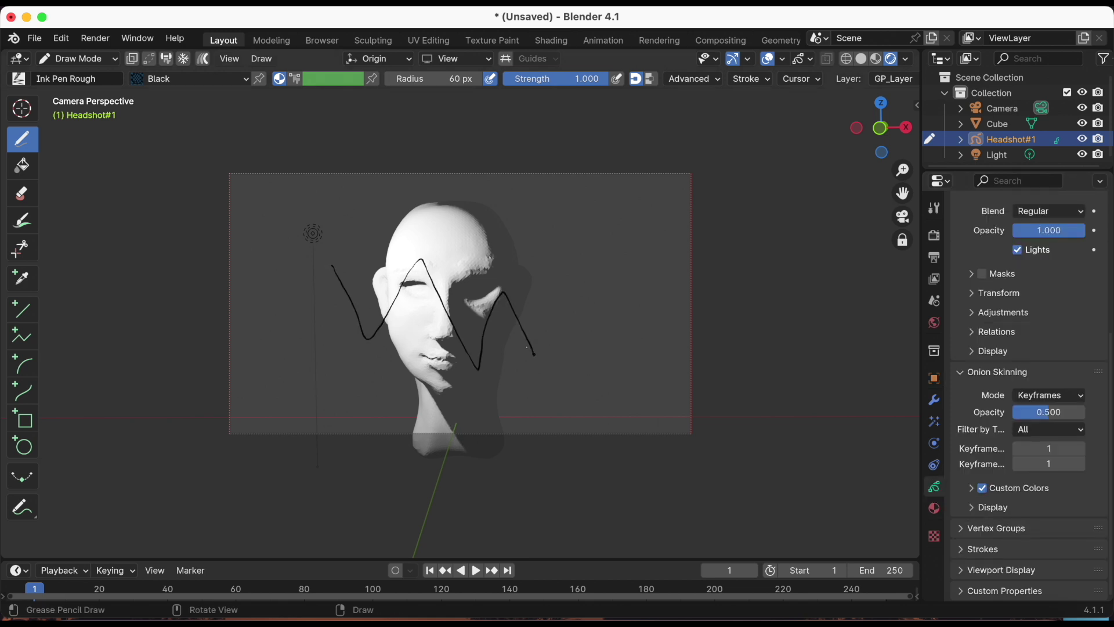
key(ctrl+z)
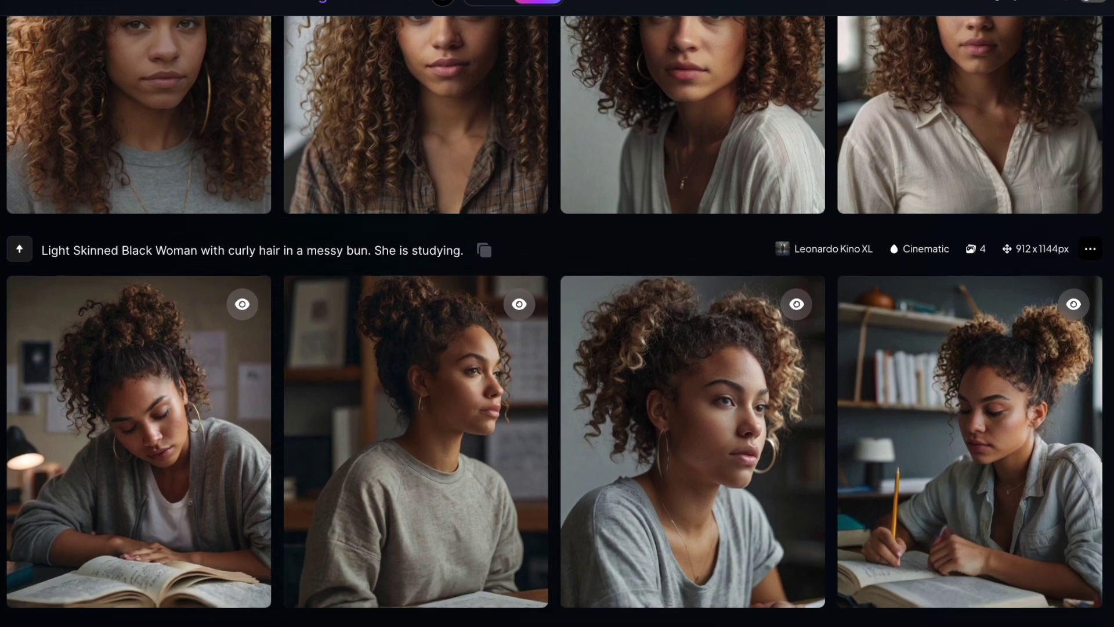
Step: Scroll the Leonardo.ai gallery to show the full top row of curly-haired portraits
scroll(557, 314, up, 2)
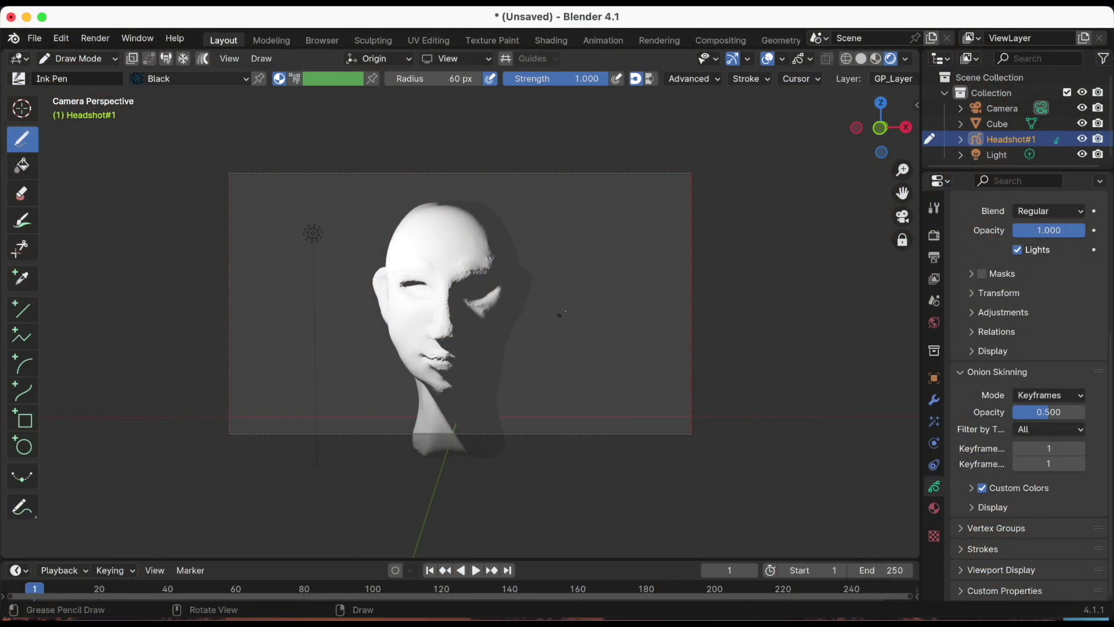
Step: Pick the Marker Chisel brush, undo the stray zigzag, and raise the radius to 174 px
drag(444, 78, 473, 80)
click(19, 78)
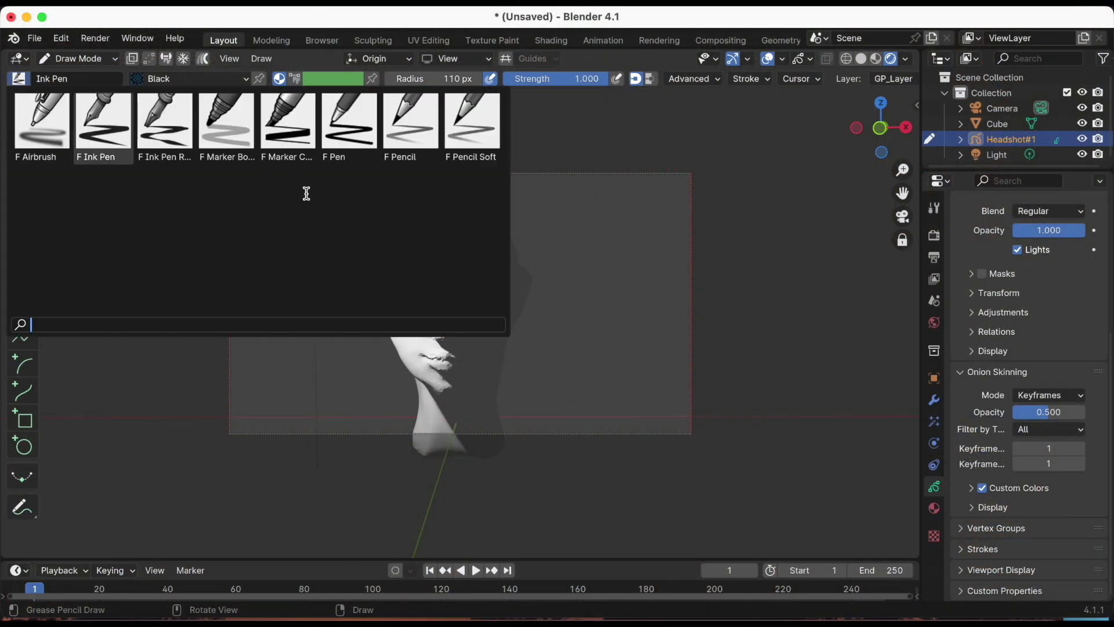
click(289, 116)
drag(393, 325, 507, 355)
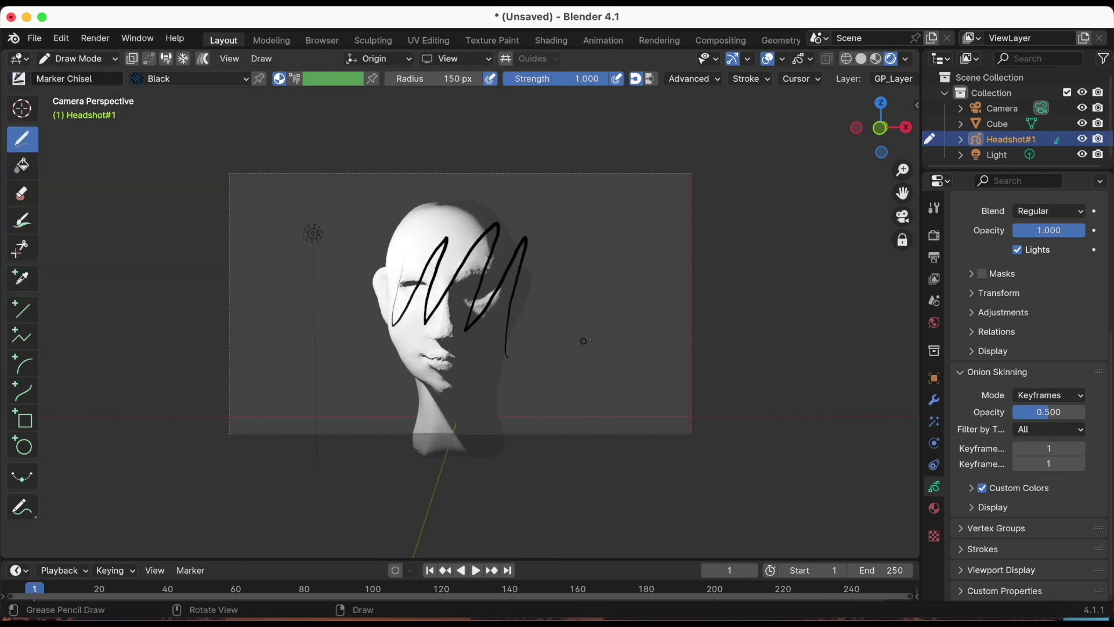
key(ctrl+z)
key(f)
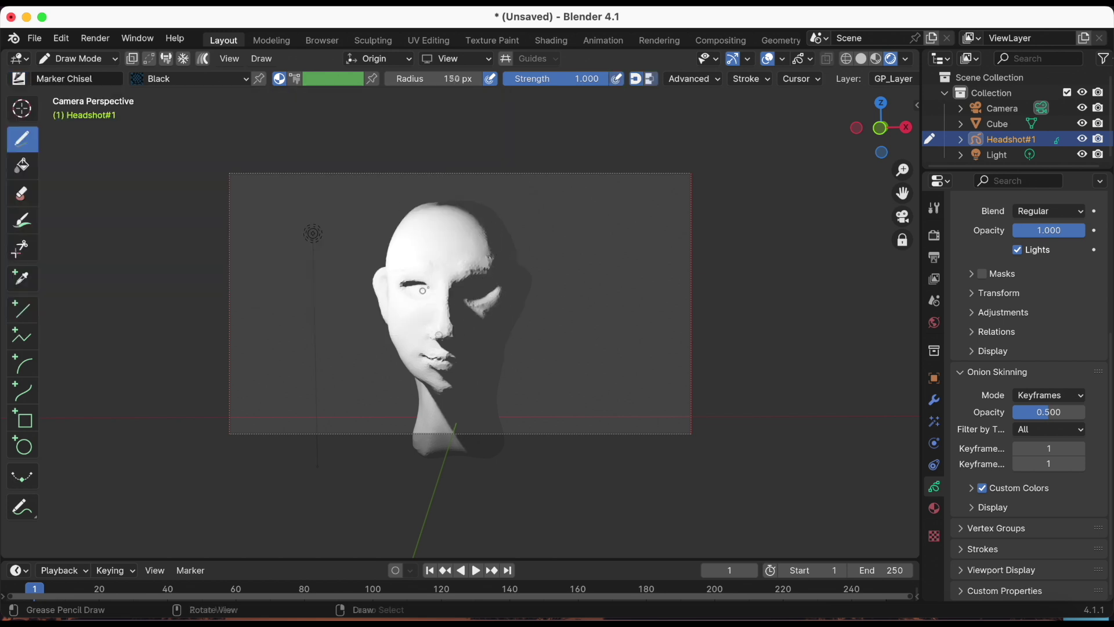
click(438, 327)
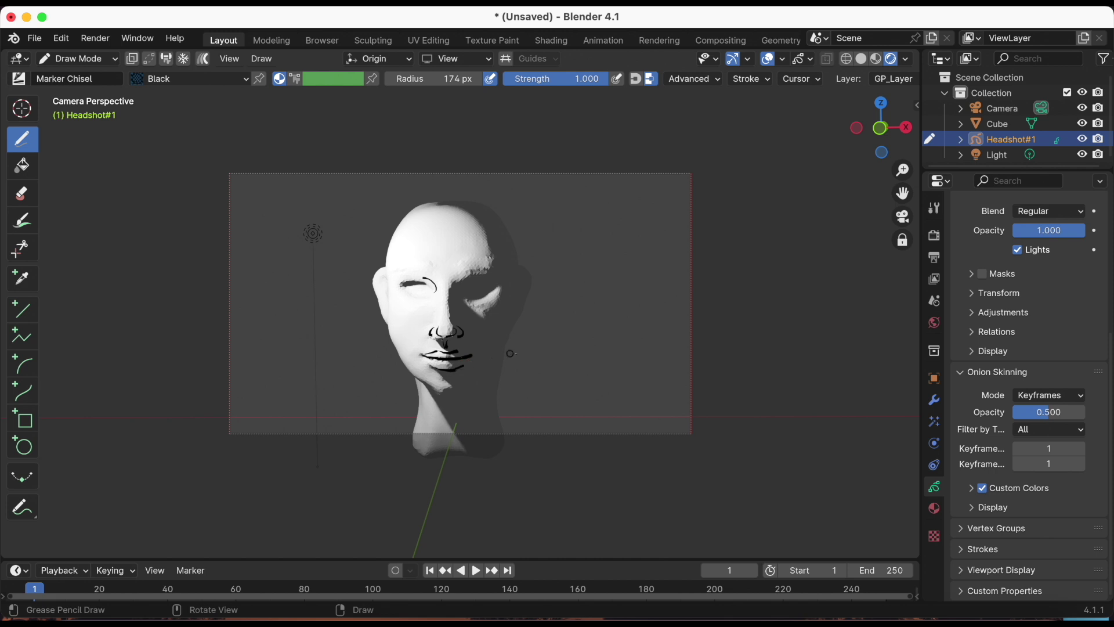
Step: Draw the jawline, neck, eyes, eyebrows and first hair arcs on Headshot#1
drag(389, 331, 419, 382)
drag(419, 384, 411, 426)
drag(476, 386, 466, 432)
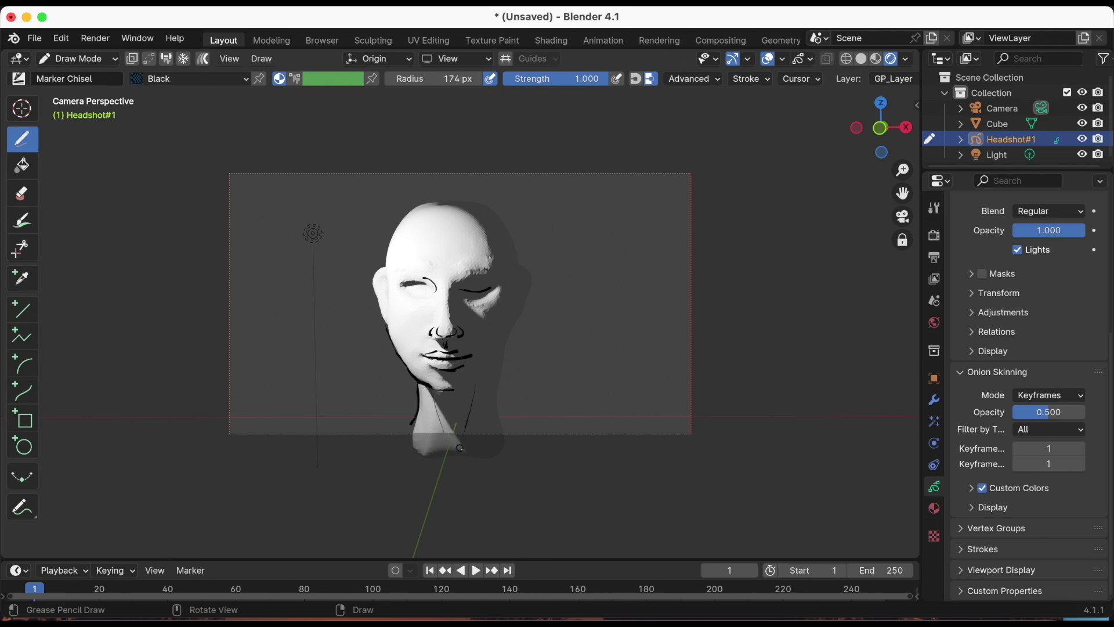
mouse_move(400, 286)
mouse_down()
mouse_move(435, 284)
mouse_move(437, 265)
mouse_move(500, 270)
mouse_up()
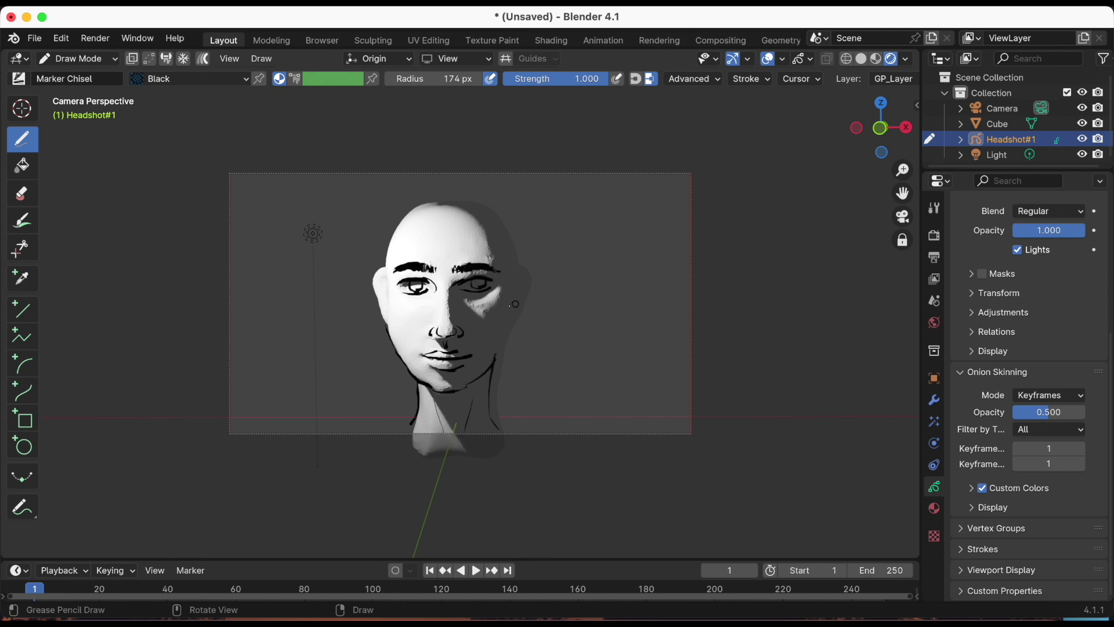
mouse_move(389, 265)
mouse_down()
mouse_move(441, 206)
mouse_move(471, 199)
mouse_up()
mouse_move(463, 220)
mouse_down()
mouse_move(502, 212)
mouse_move(475, 208)
mouse_move(490, 247)
mouse_up()
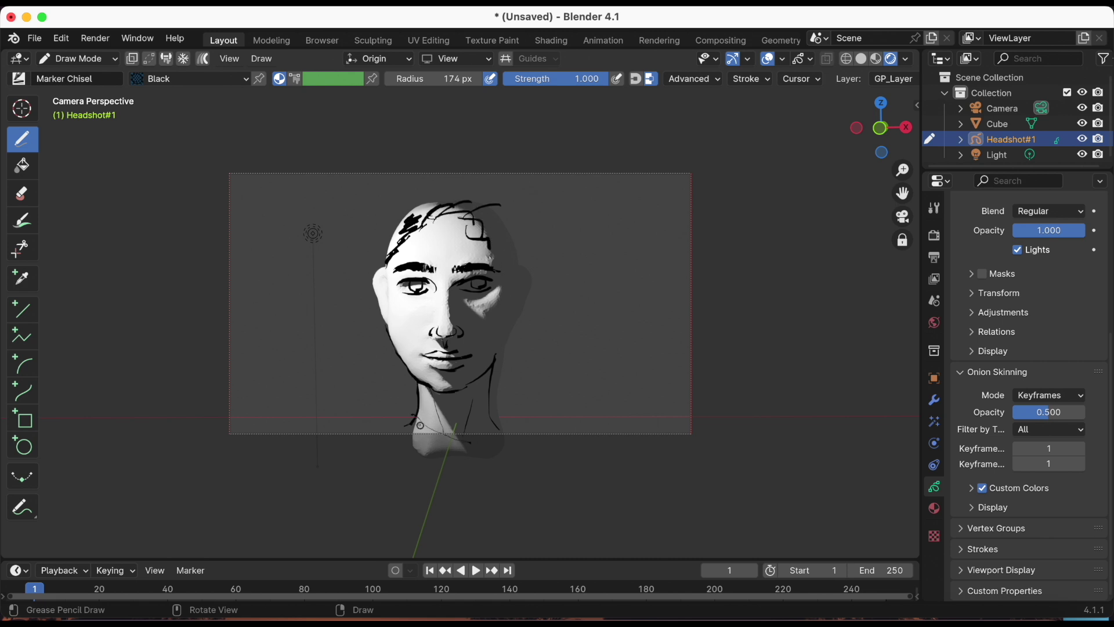
drag(434, 406, 451, 448)
Step: Enlarge the brush to 500 px and scribble thick curly hair around the face
key(f)
mouse_move(411, 221)
mouse_down()
mouse_move(518, 199)
mouse_move(500, 333)
mouse_up()
key(ctrl+z)
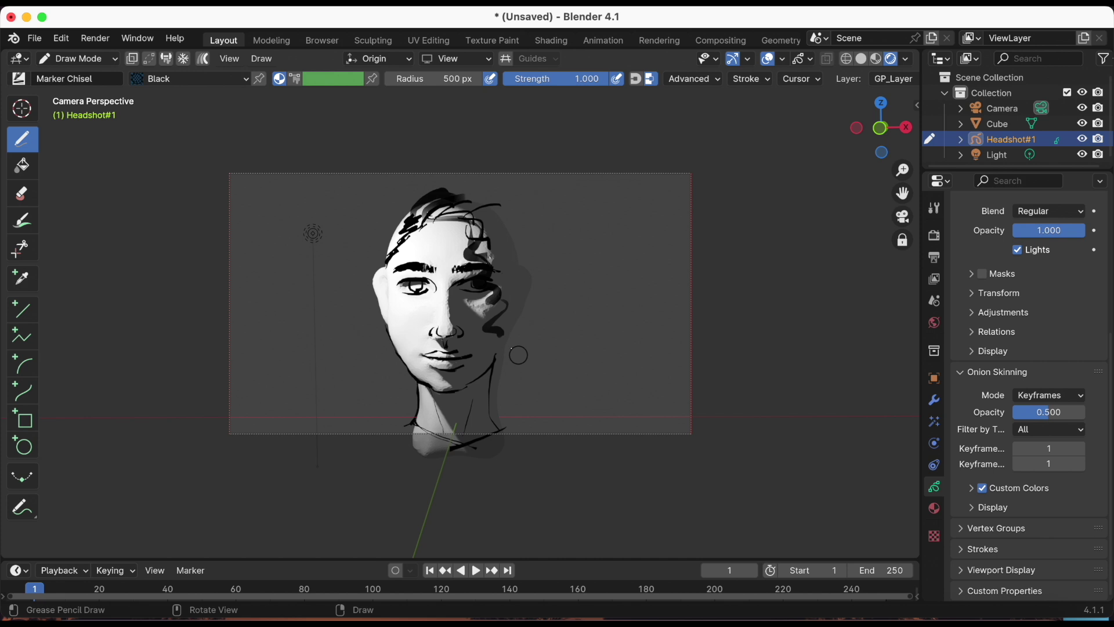
drag(406, 201, 341, 251)
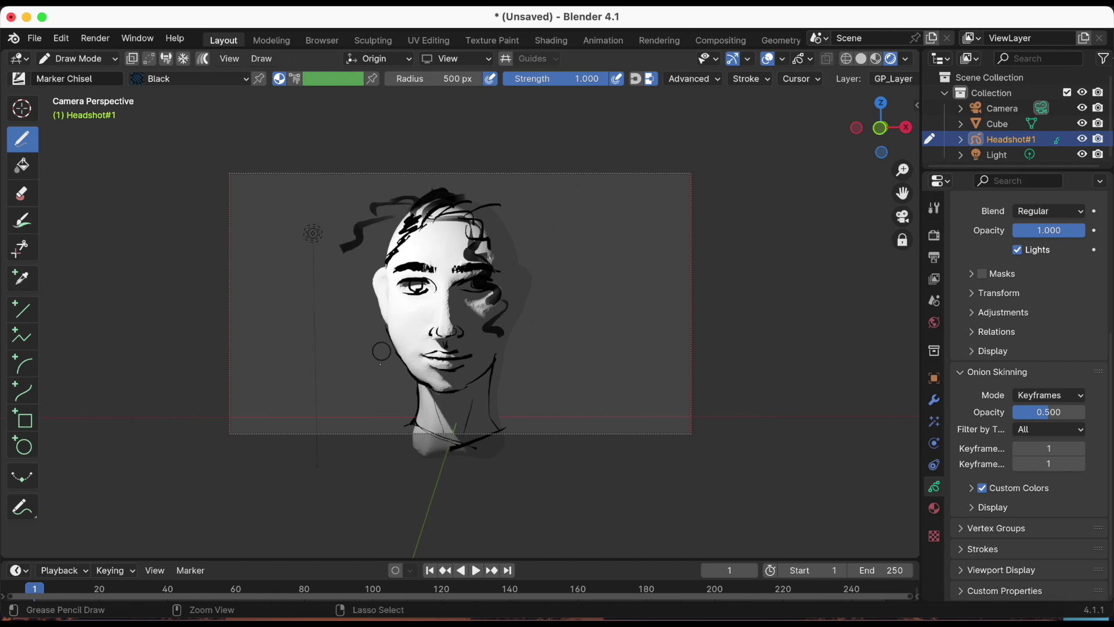
drag(409, 426, 387, 245)
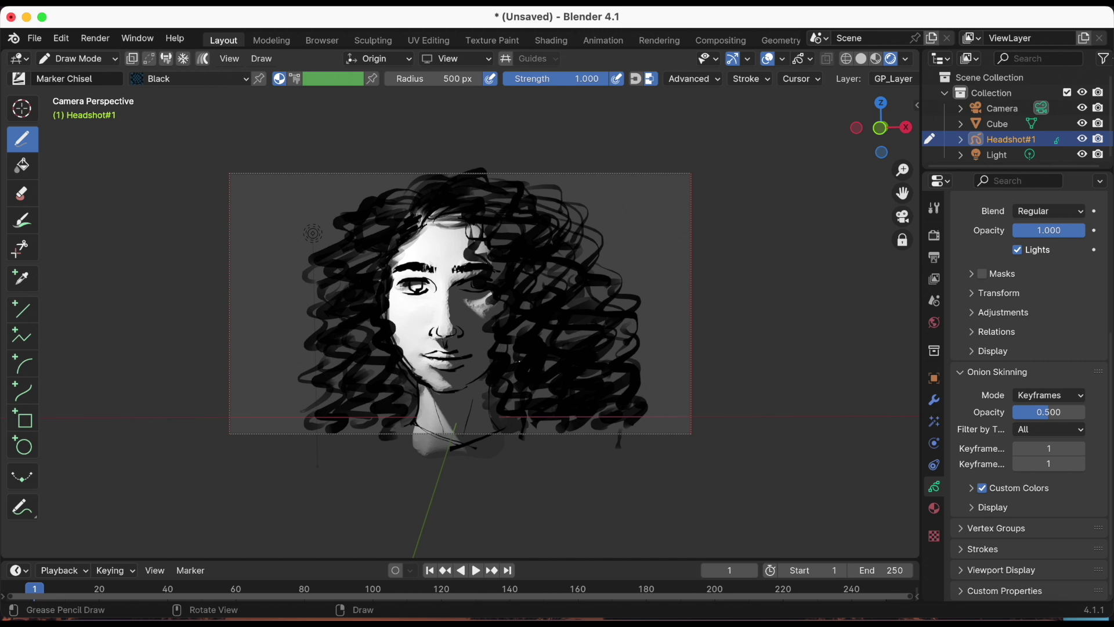
scroll(1030, 348, up, 8)
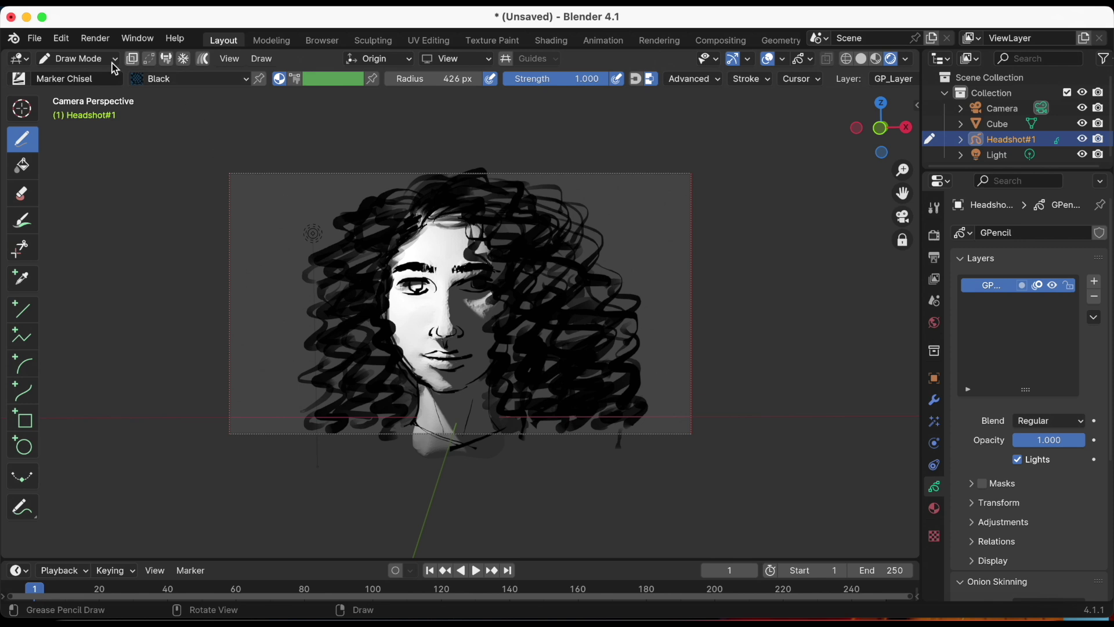
Step: Switch to Object Mode, hide Headshot#1 and Camera, and orbit to a new angle
click(87, 59)
click(103, 78)
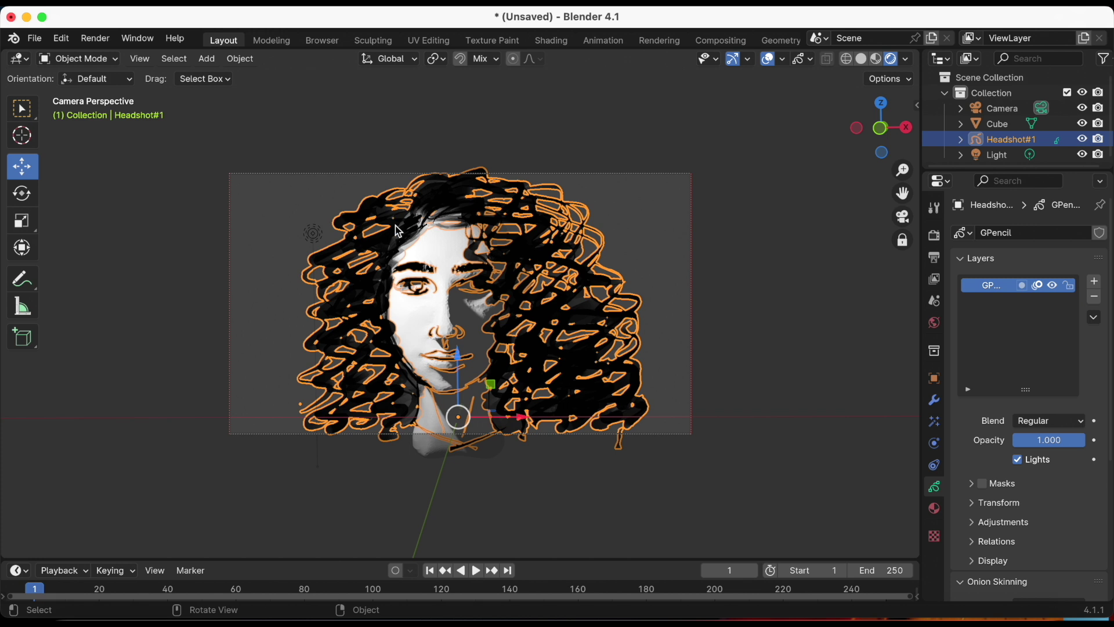
click(1015, 165)
drag(1016, 170, 1016, 215)
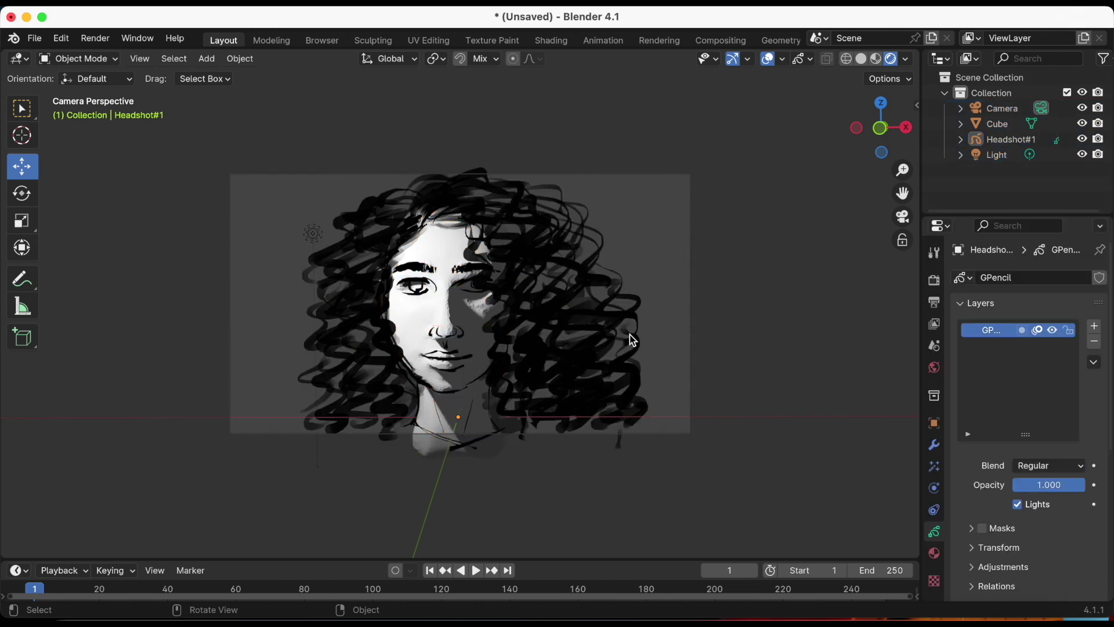
click(1083, 140)
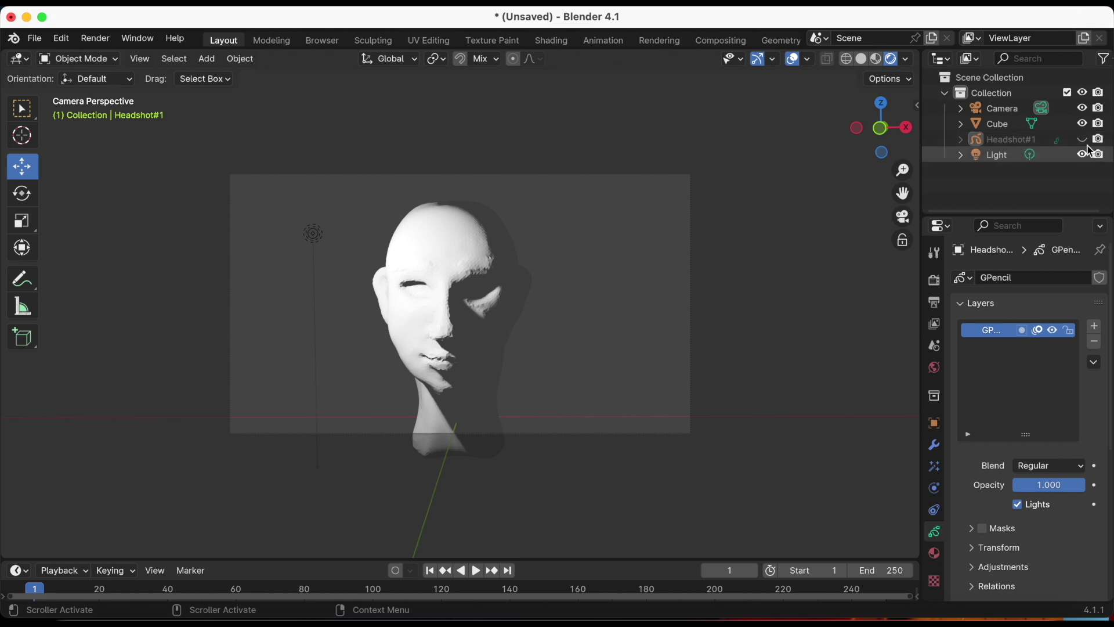
click(1083, 108)
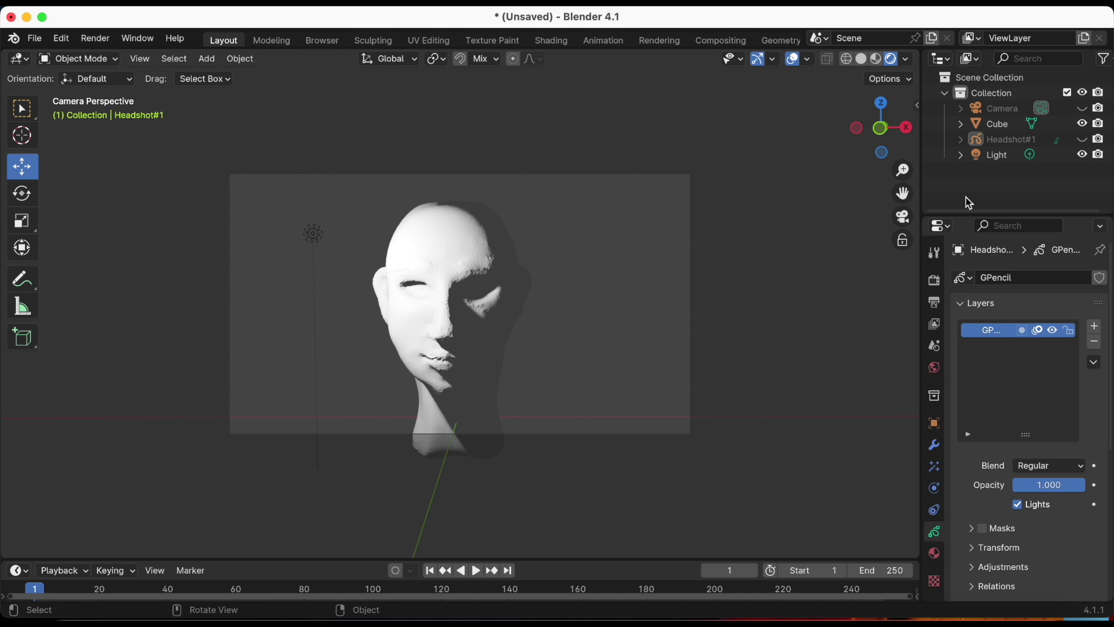
click(906, 222)
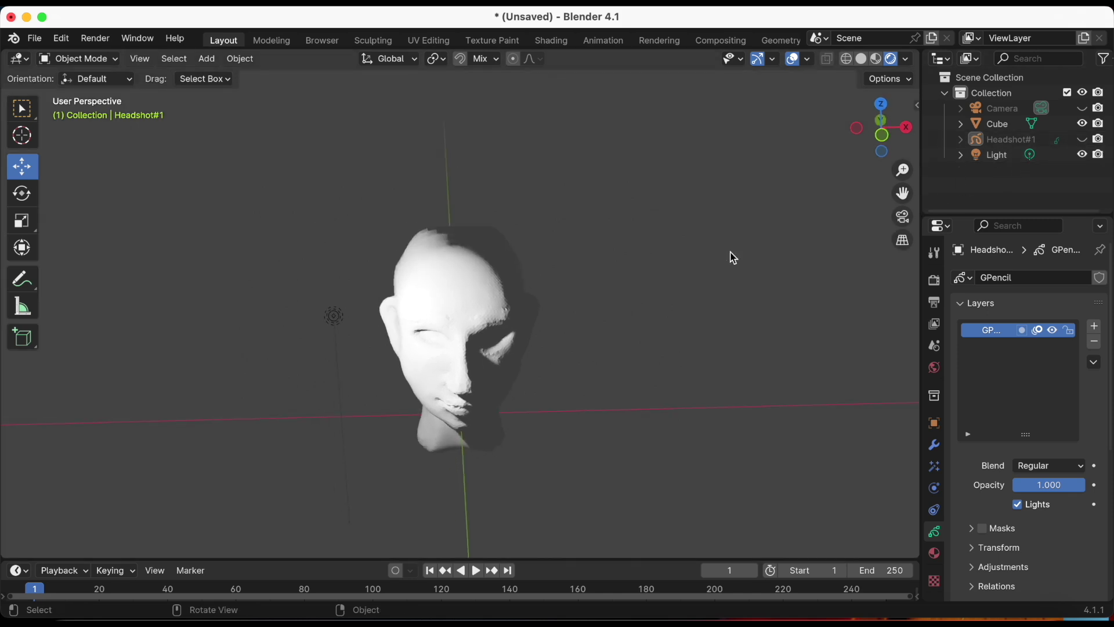
mouse_move(709, 279)
middle_down()
mouse_move(762, 251)
mouse_move(684, 236)
mouse_move(721, 216)
mouse_move(749, 234)
mouse_move(739, 235)
middle_up()
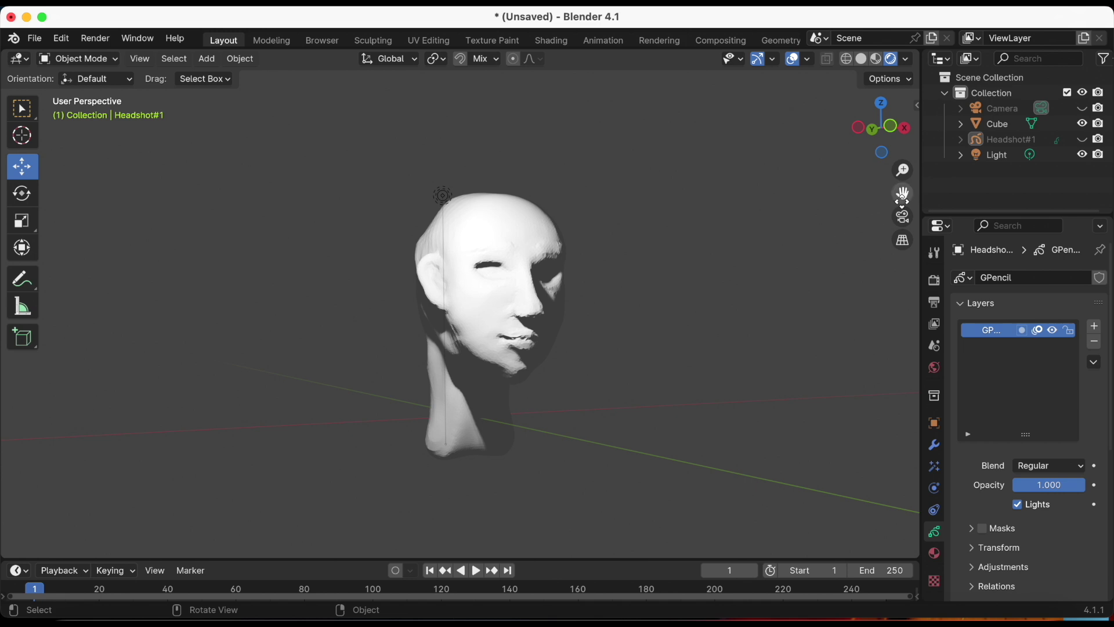
Step: Add a new camera and set Camera.001 as the active scene camera
drag(902, 192, 874, 201)
click(207, 59)
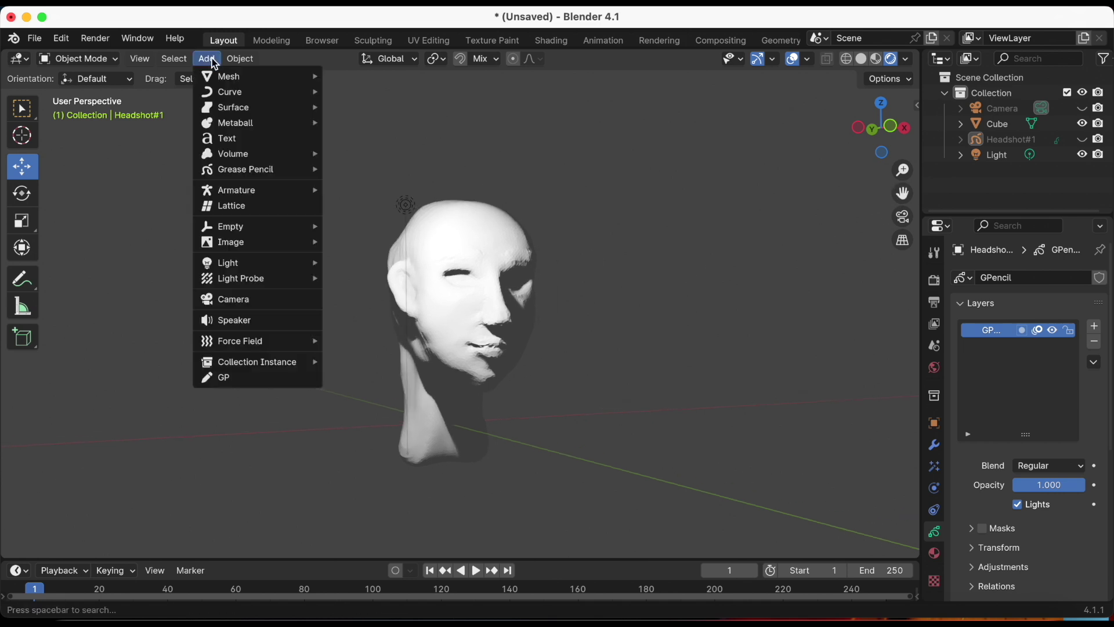
click(257, 300)
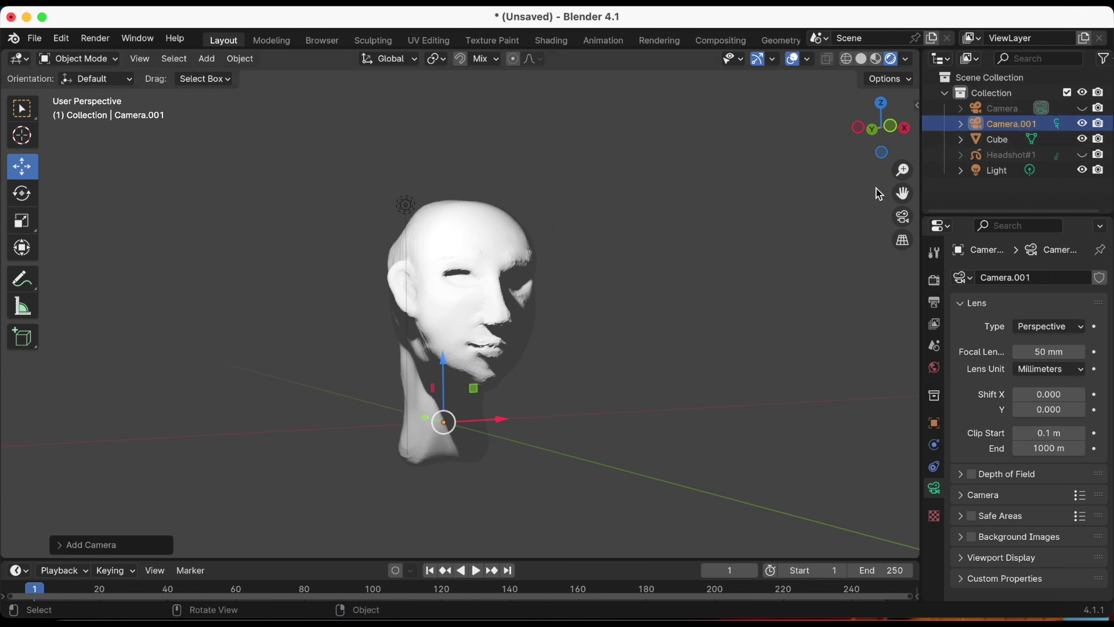
scroll(590, 310, up, 1)
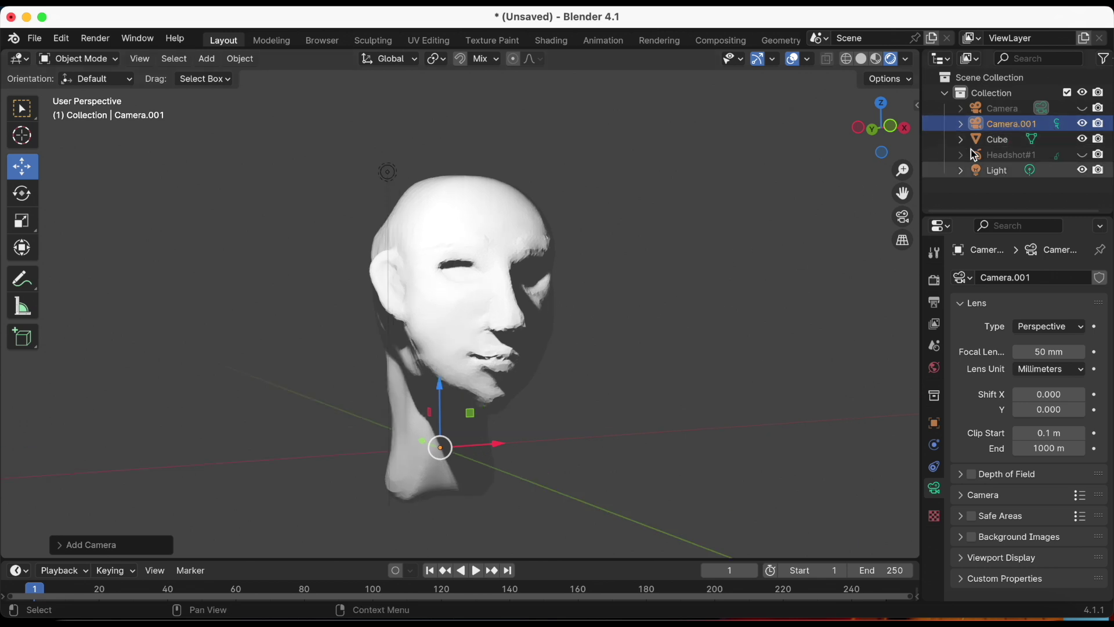
click(1057, 125)
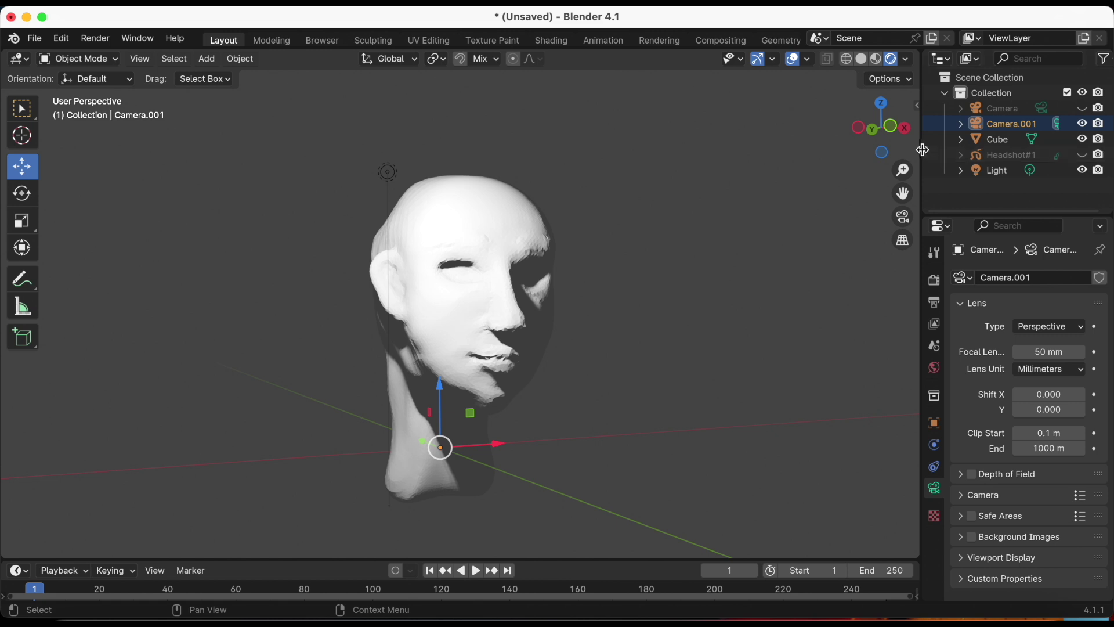
drag(922, 149, 899, 151)
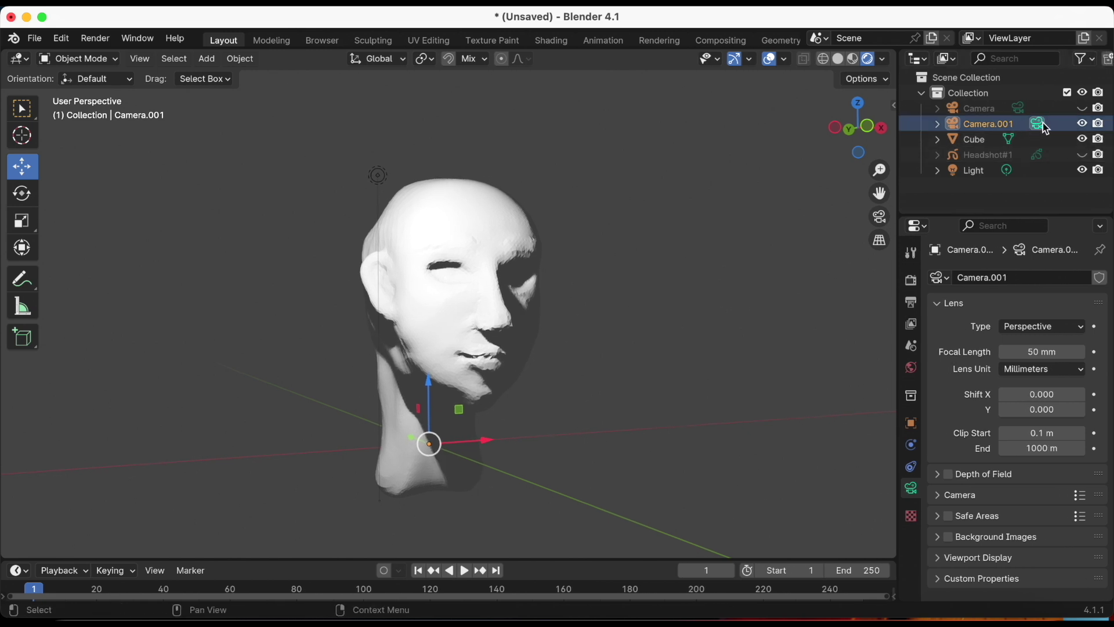
click(1020, 109)
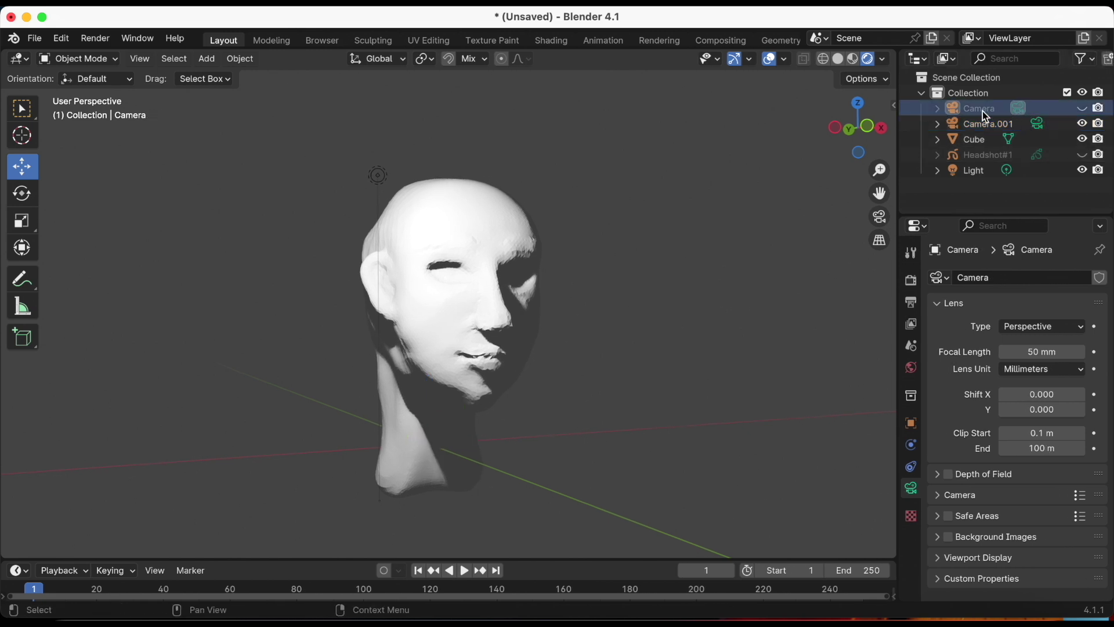
click(1042, 129)
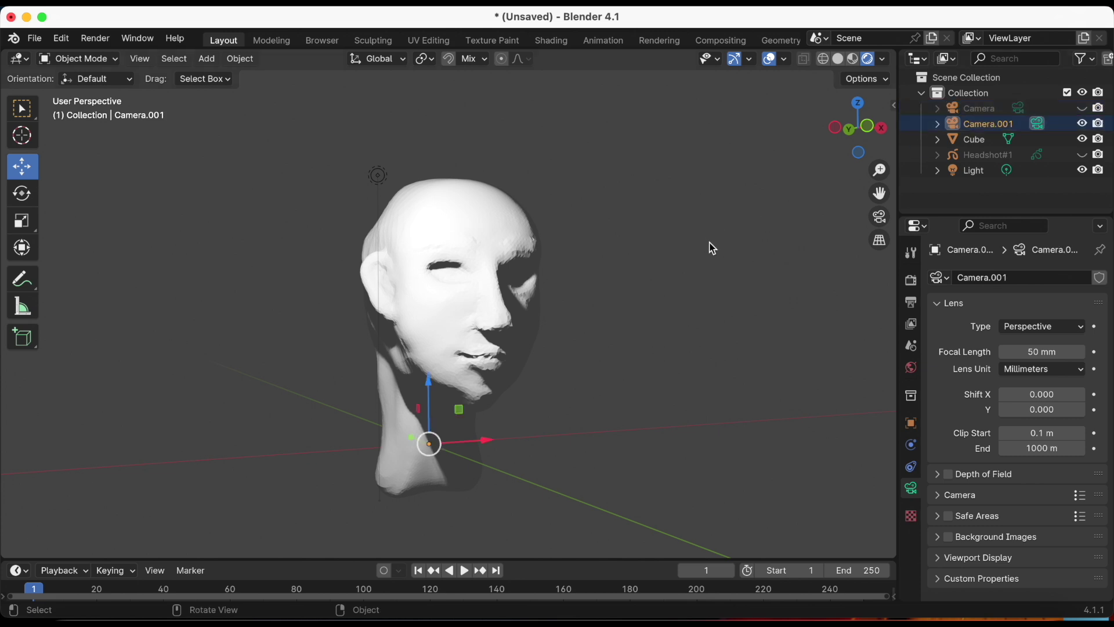
Step: Align Camera.001 to the current view and enable Lock Camera to View
drag(897, 220, 917, 220)
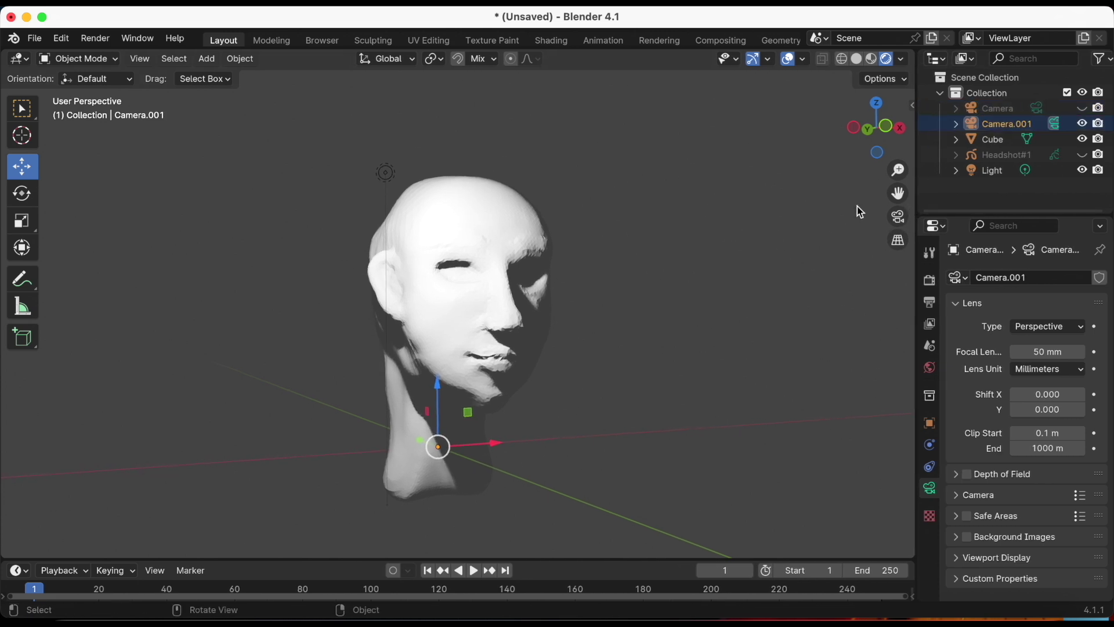
click(140, 58)
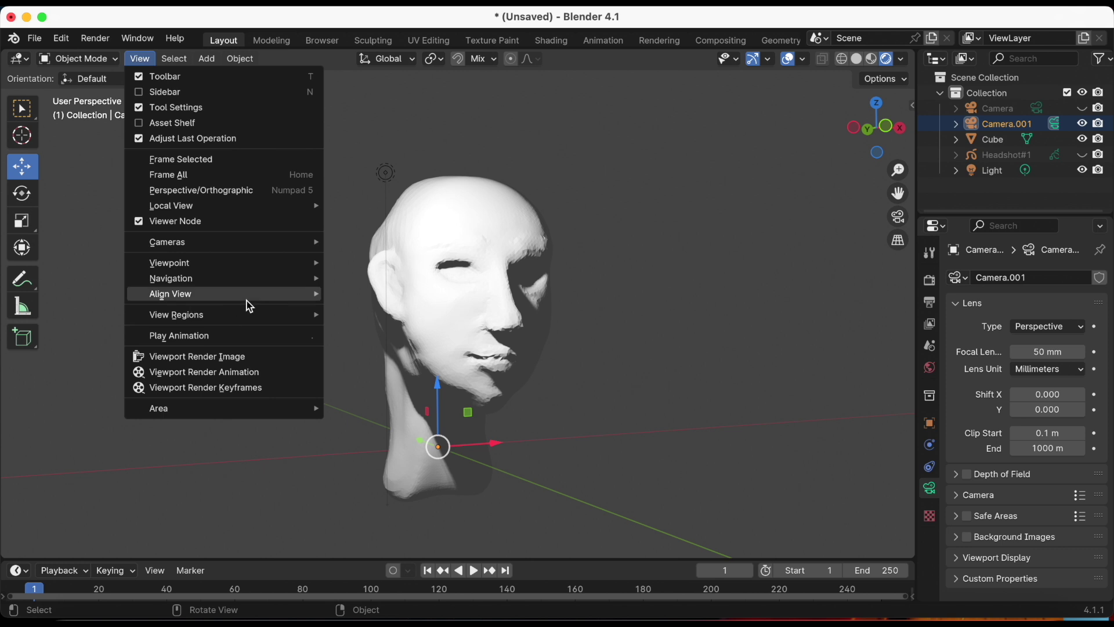
mouse_move(171, 294)
click(402, 314)
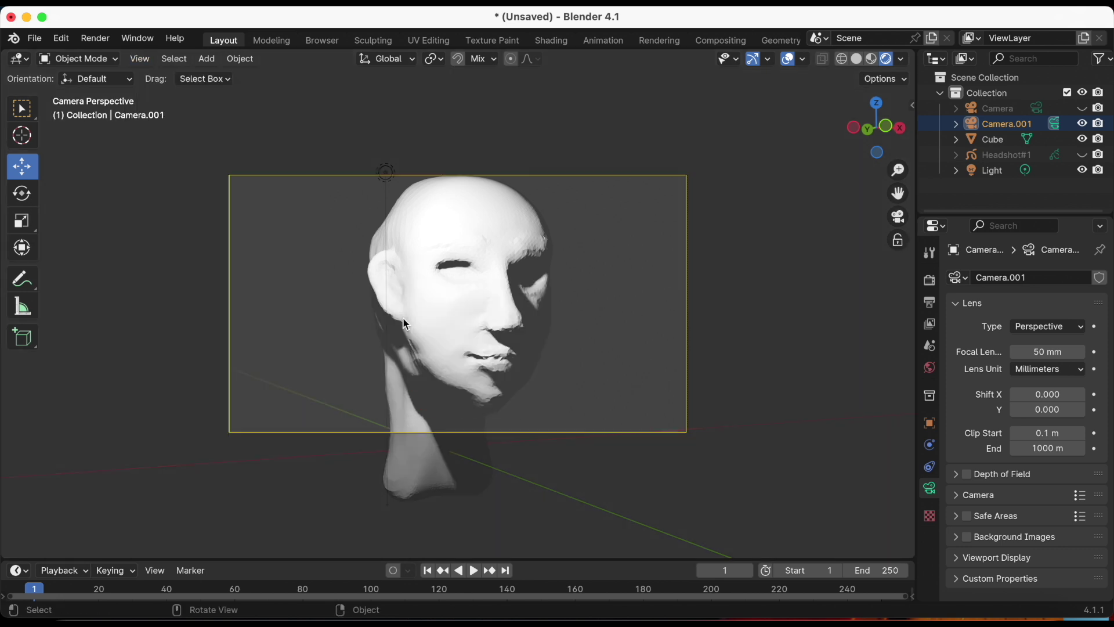
click(900, 241)
Step: In Sculpt Mode, push the Headshot#2 chin strokes into shape
scroll(505, 299, down, 2)
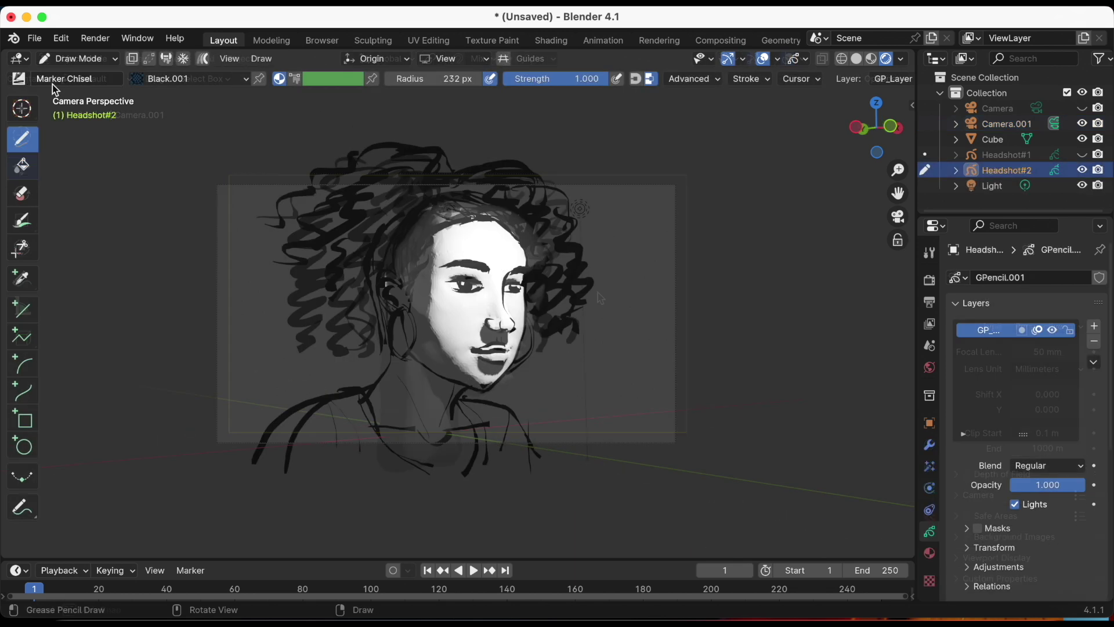
click(86, 60)
click(95, 110)
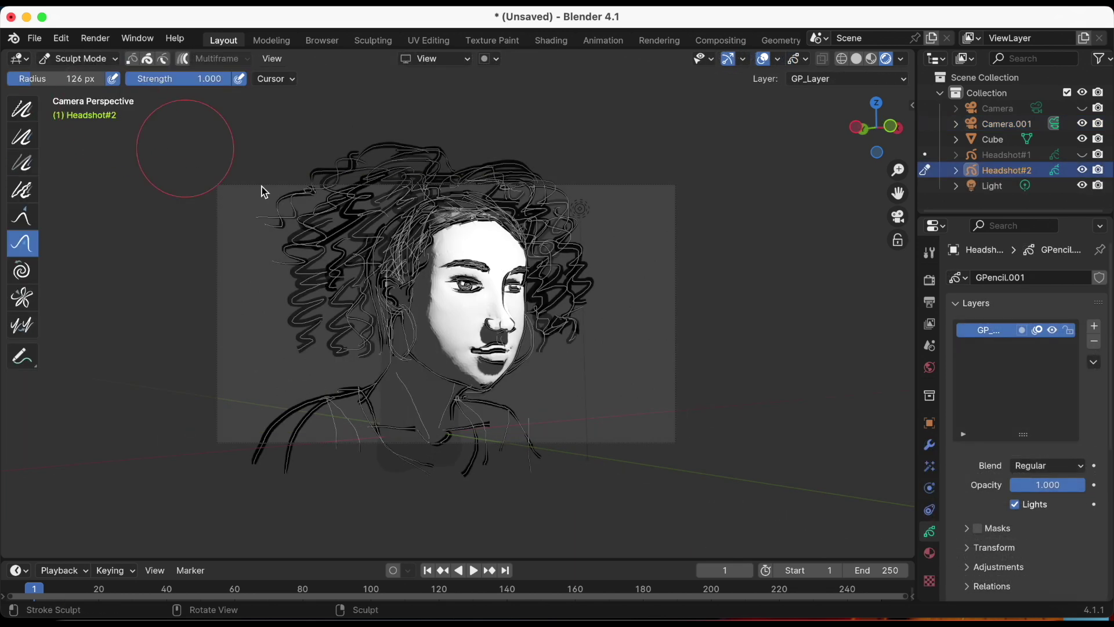
drag(409, 366, 458, 389)
Step: Return to Draw Mode for more curly hair, then switch back to Sculpt Mode
click(76, 61)
click(81, 124)
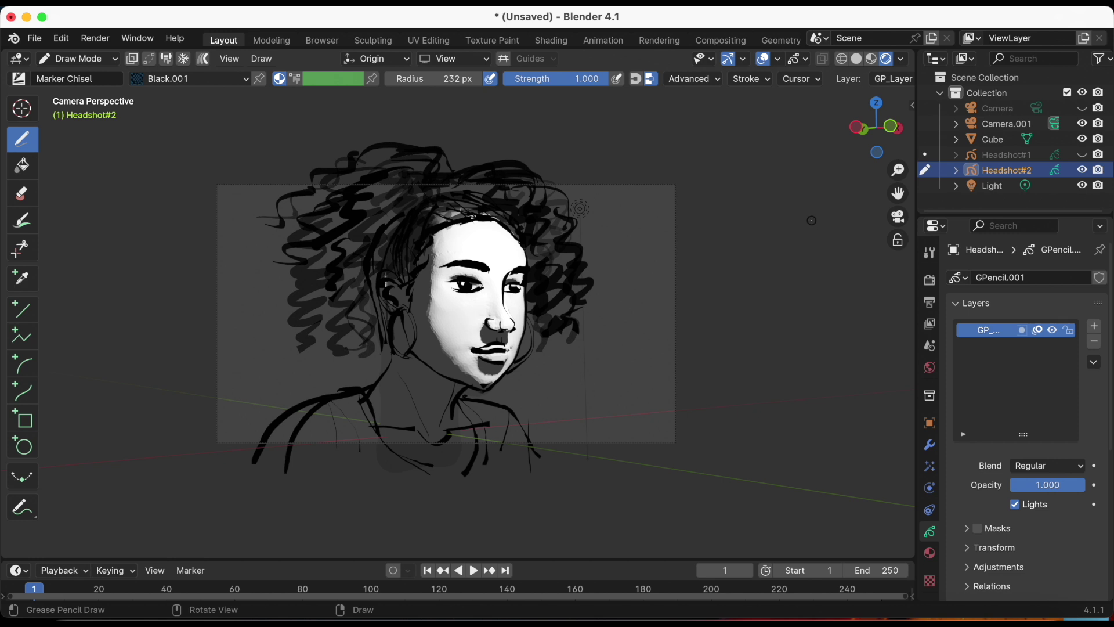
click(102, 59)
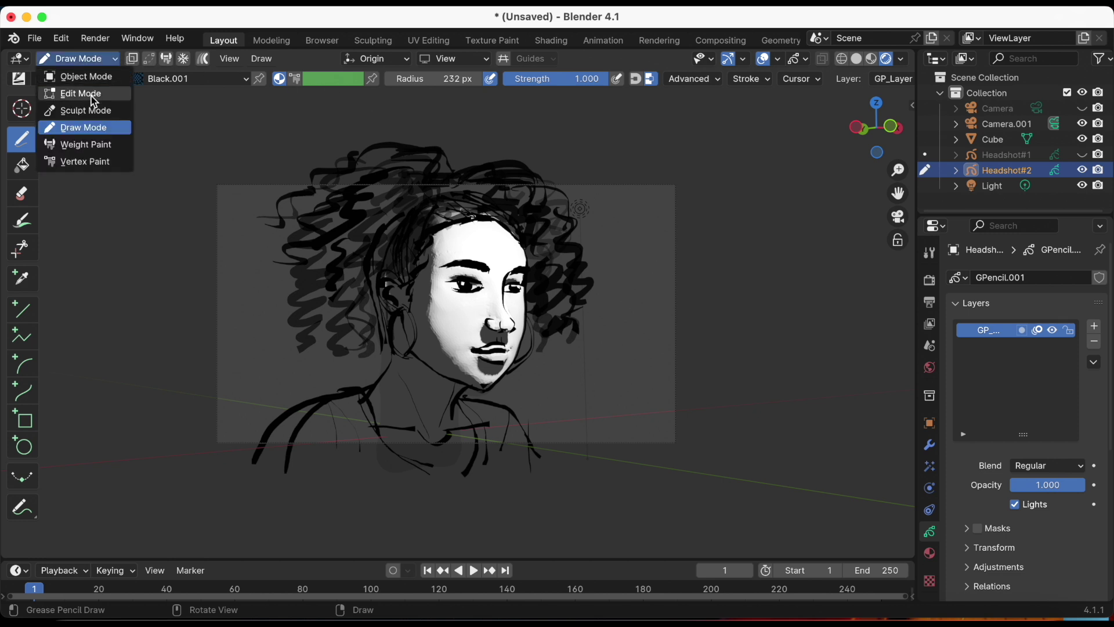
click(94, 111)
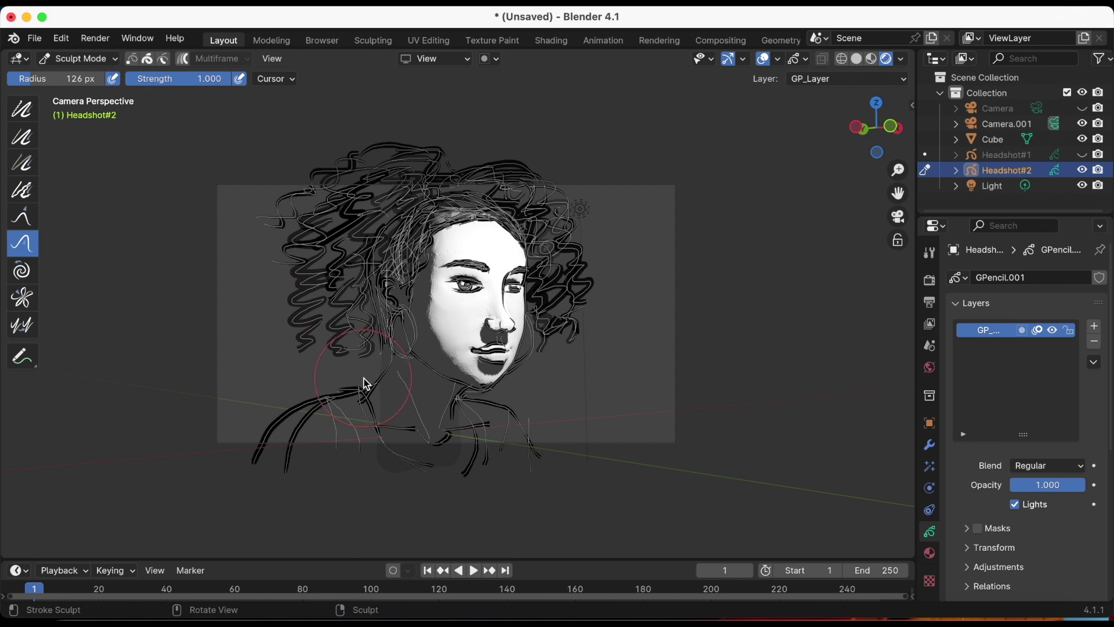
click(78, 58)
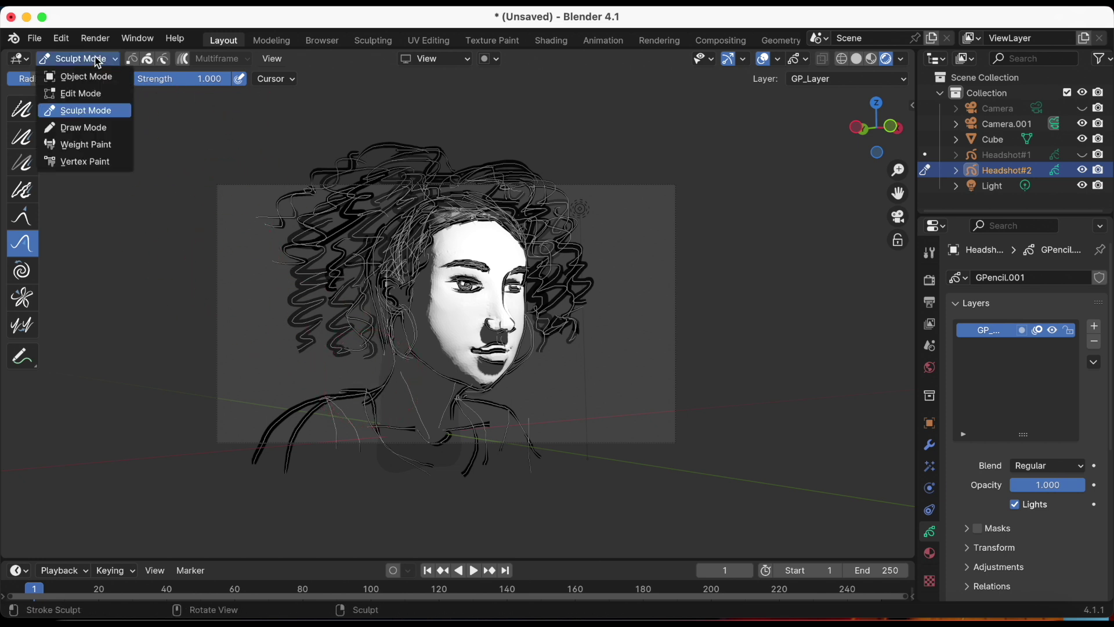